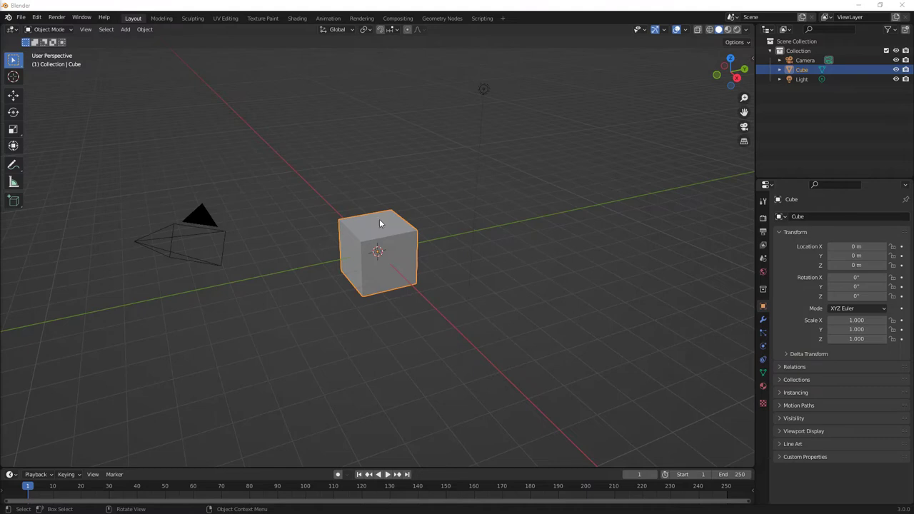
Step: Move the default cube along Y to 31.586 m, out of the way
left_click(294, 281)
scroll(305, 270, "down", 4)
left_click(385, 242)
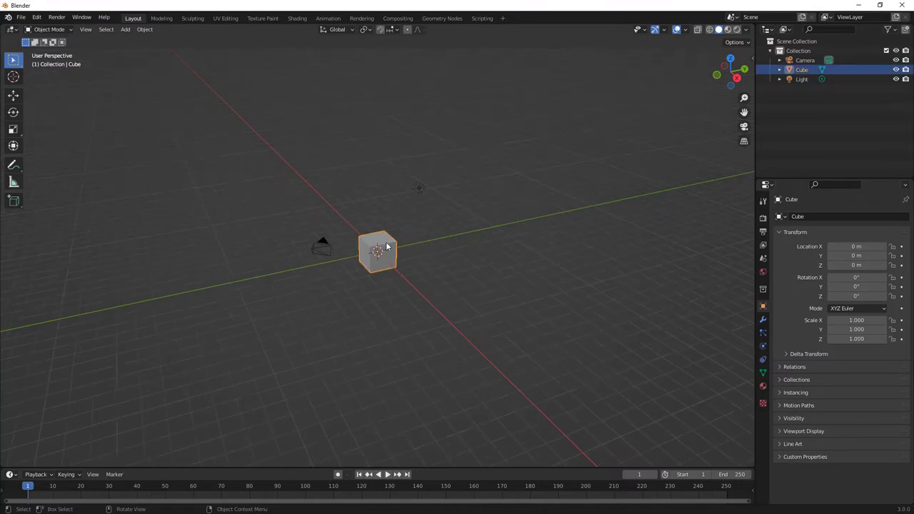
key("g")
key("y")
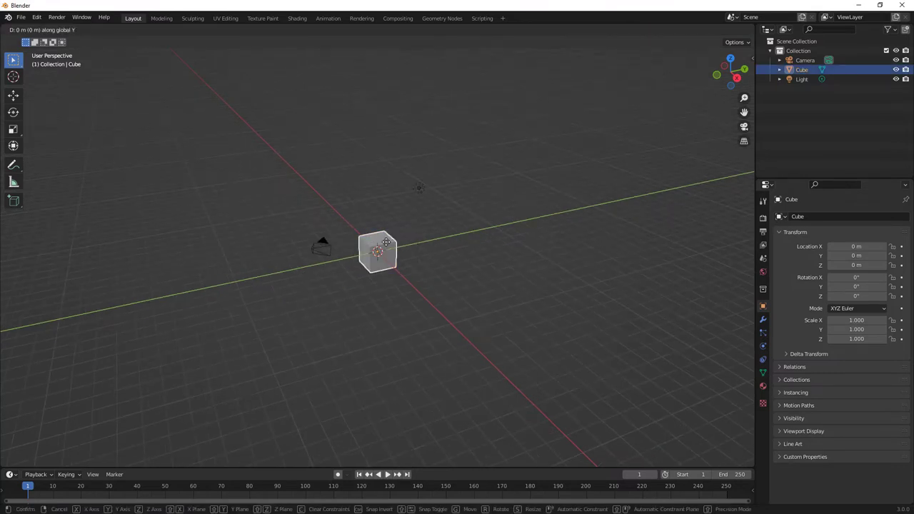
left_click(696, 179)
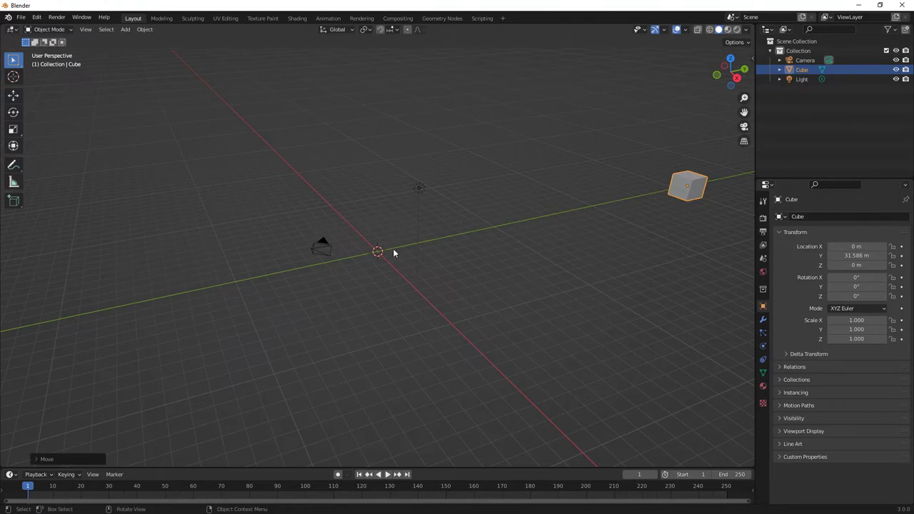
Step: Hide the Light and Camera in the viewport from the outliner
left_click(336, 236)
left_click(896, 79)
left_click(896, 60)
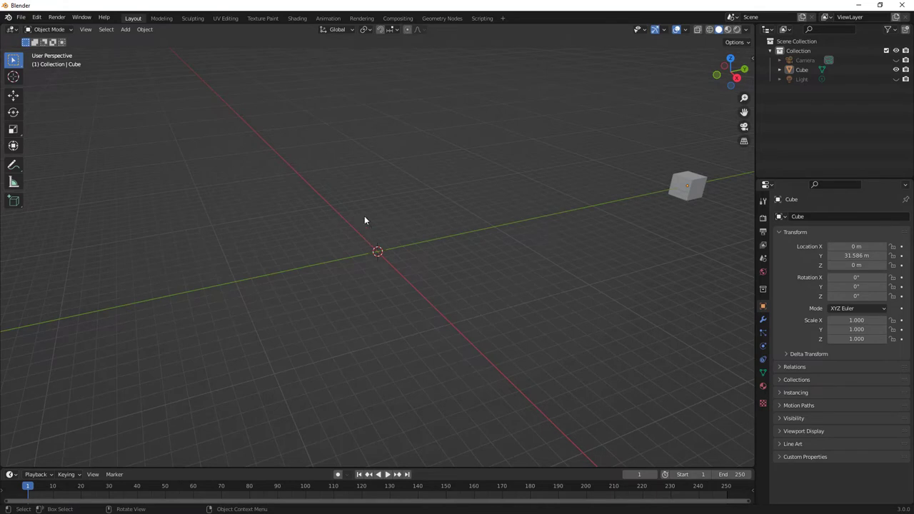
left_click(125, 30)
Step: Add a plane at the origin and scale it up to 8.523 in X and Y
mouse_move(140, 41)
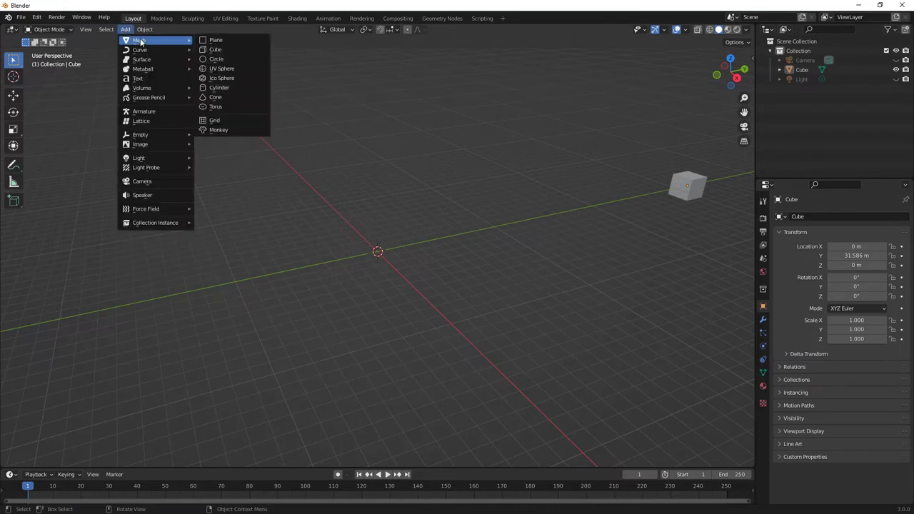
left_click(207, 39)
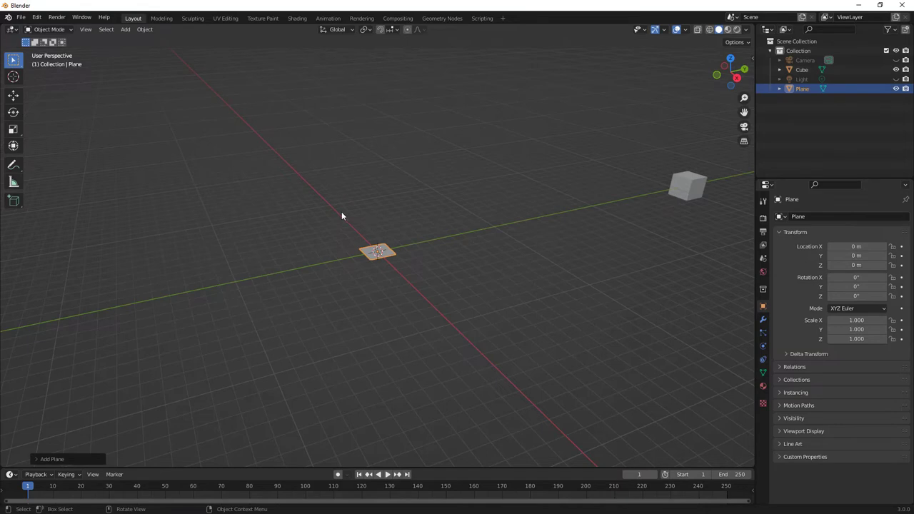
left_click(16, 130)
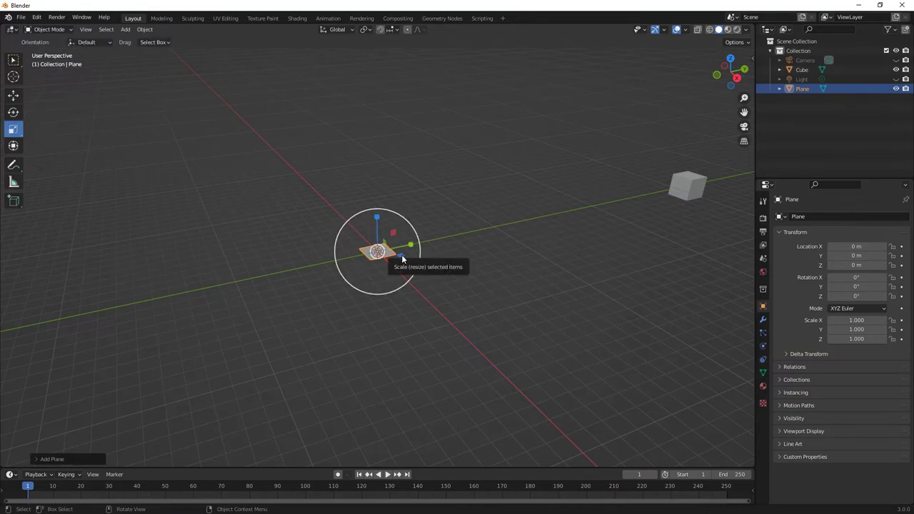
left_click_drag(403, 259, 602, 286)
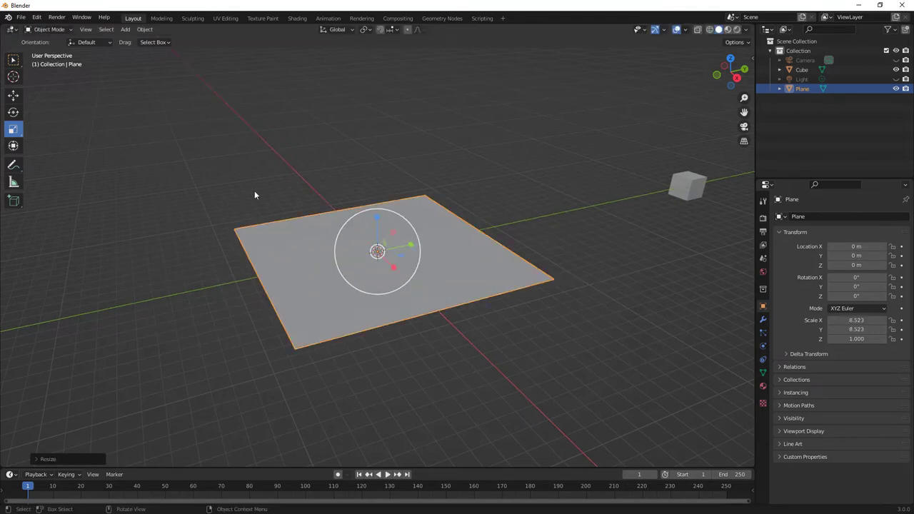
key("w")
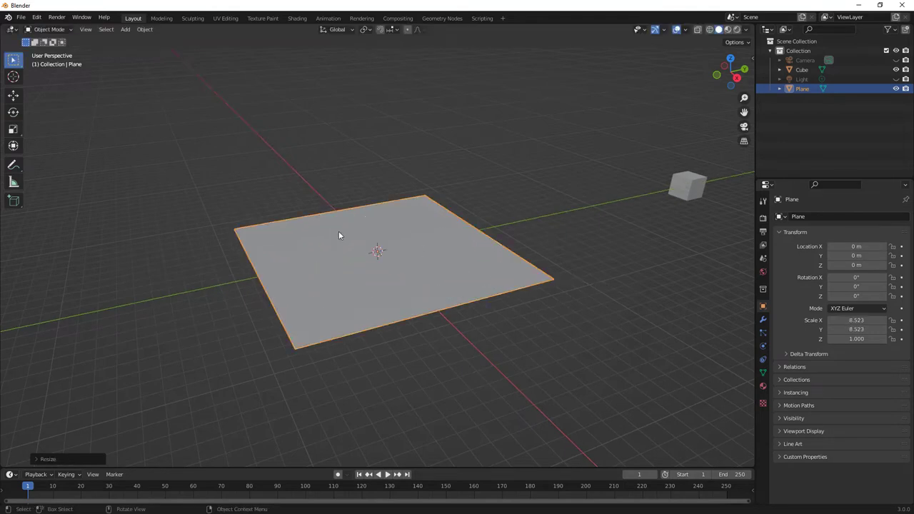
left_click(145, 30)
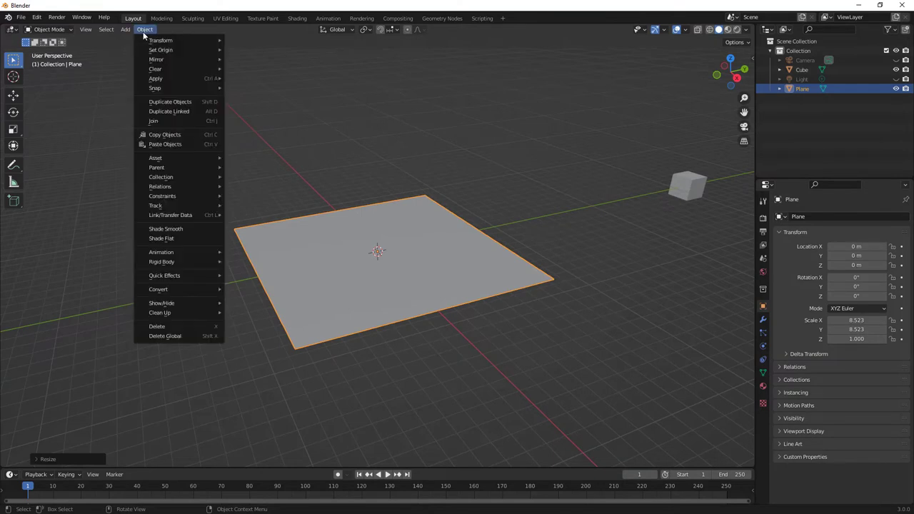
Step: Duplicate the plane and raise the copy to 12.137 m on Z
left_click(199, 106)
key("z")
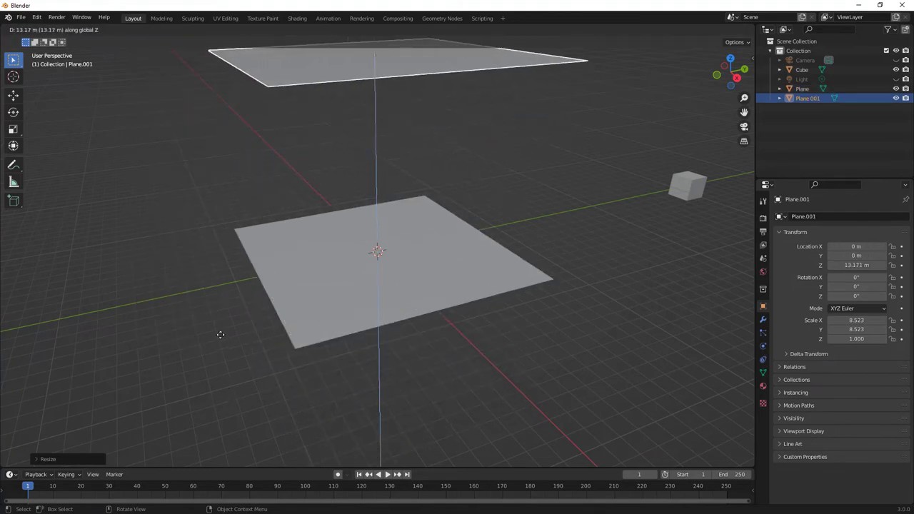
left_click(219, 355)
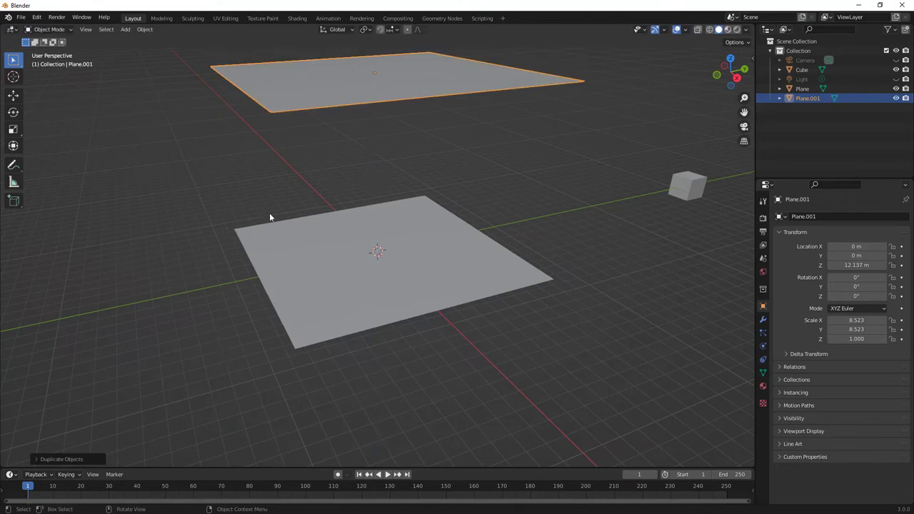
Step: Shrink the raised copy to a scale of 5.599 in X and Y
left_click(13, 129)
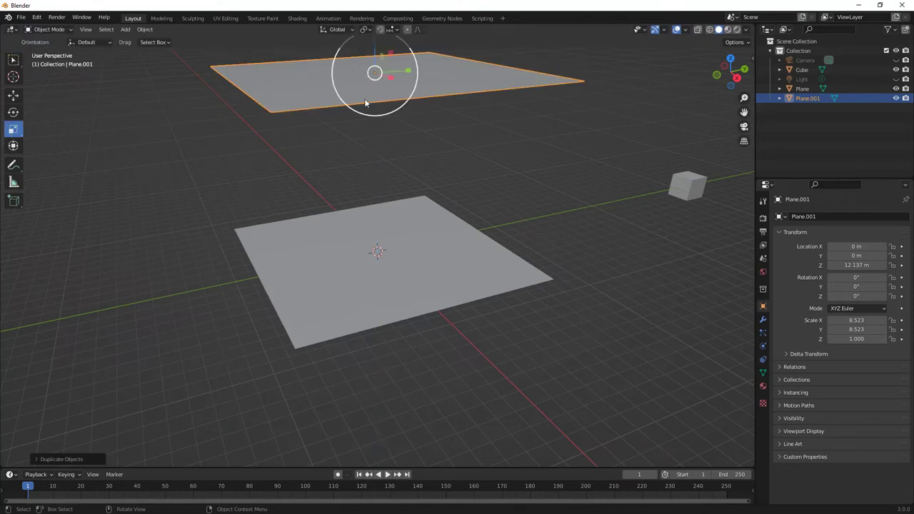
middle_click_drag(409, 100, 382, 149)
left_click_drag(382, 149, 366, 147)
middle_click_drag(372, 189, 373, 173)
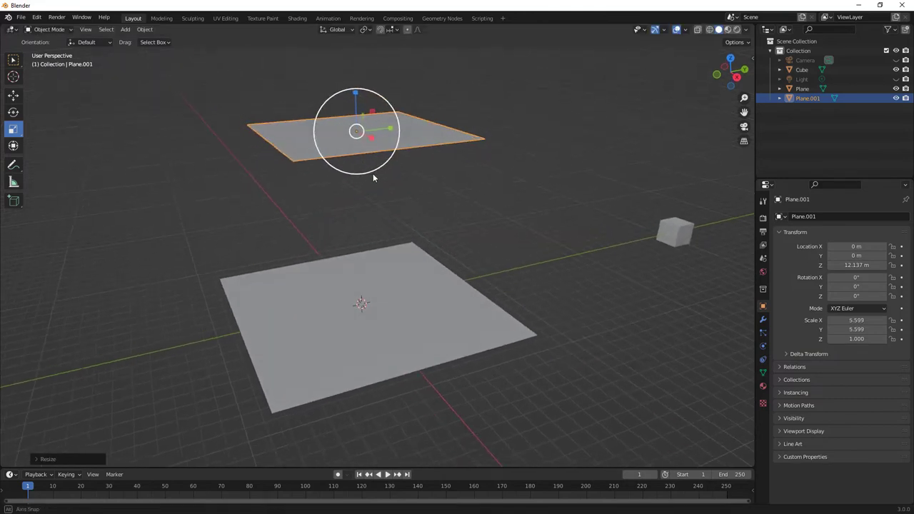
left_click(13, 60)
middle_click_drag(313, 198, 326, 152)
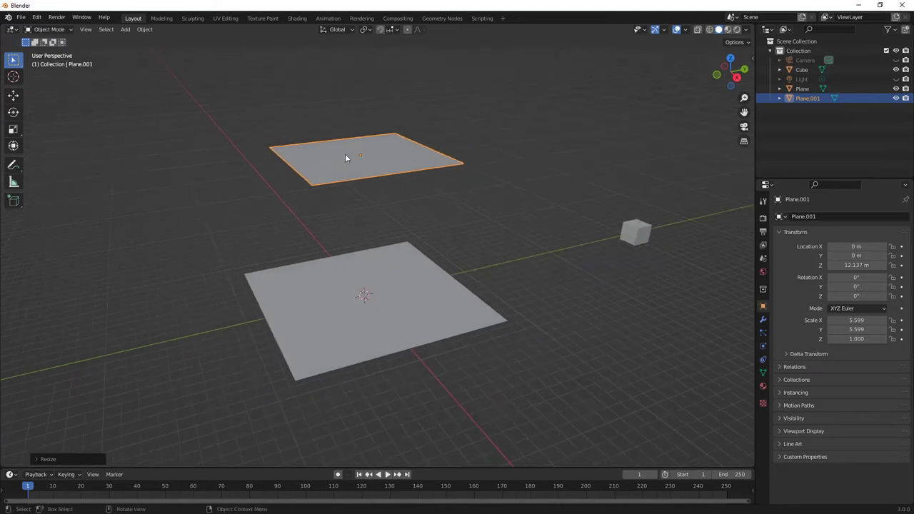
left_click(357, 153)
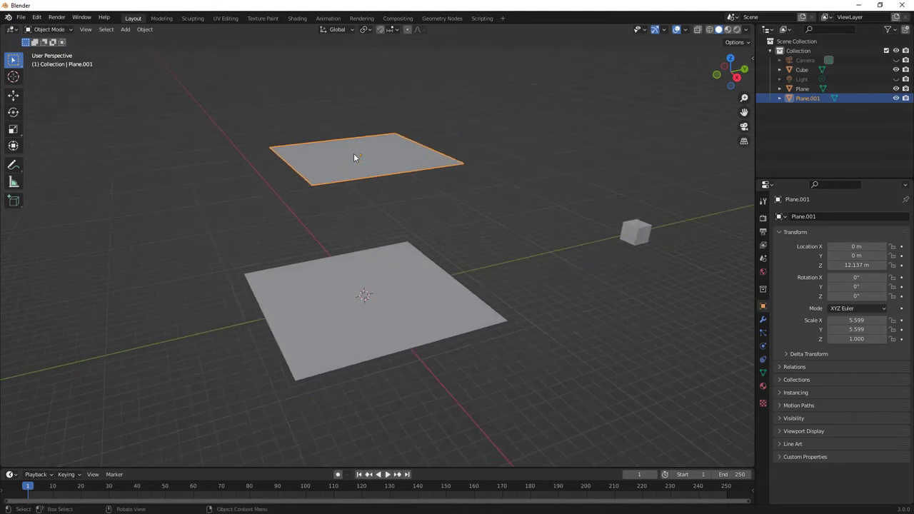
left_click(367, 271)
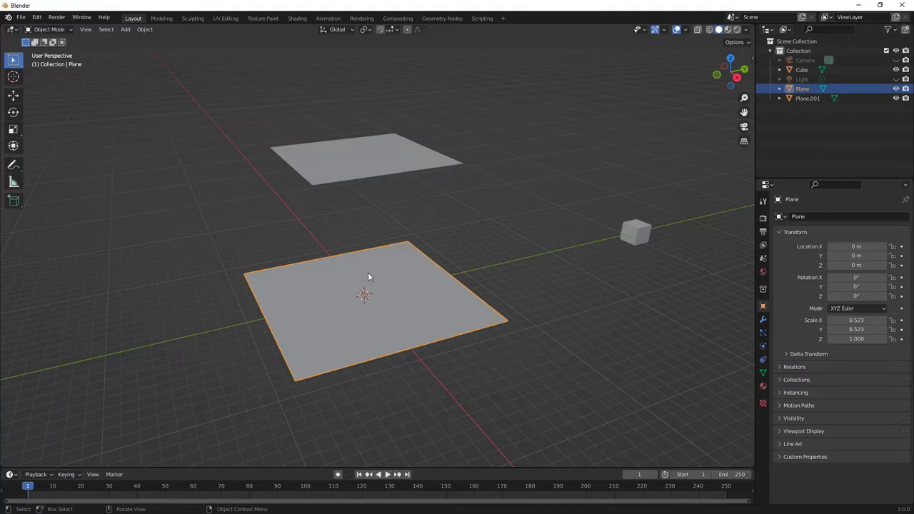
Step: Turn off the 3D Cursor option in the Viewport Overlays settings
left_click(386, 164)
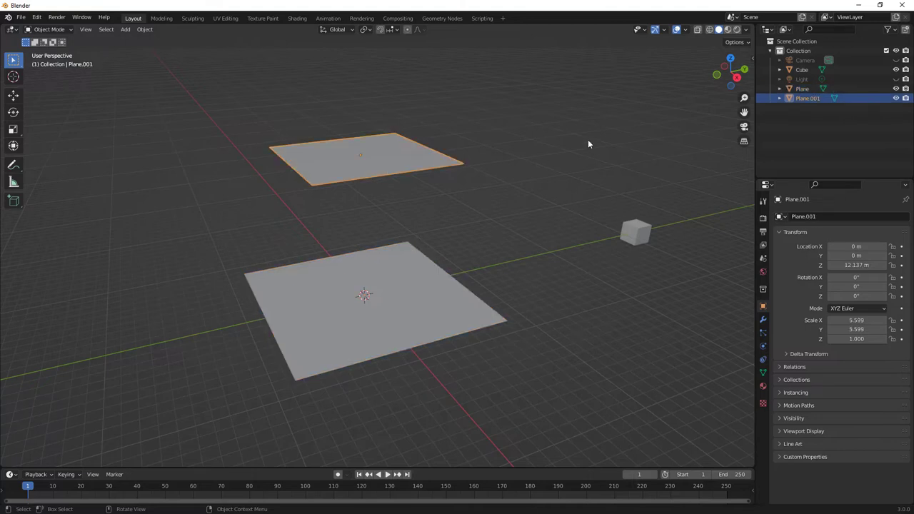
left_click(685, 30)
left_click(690, 97)
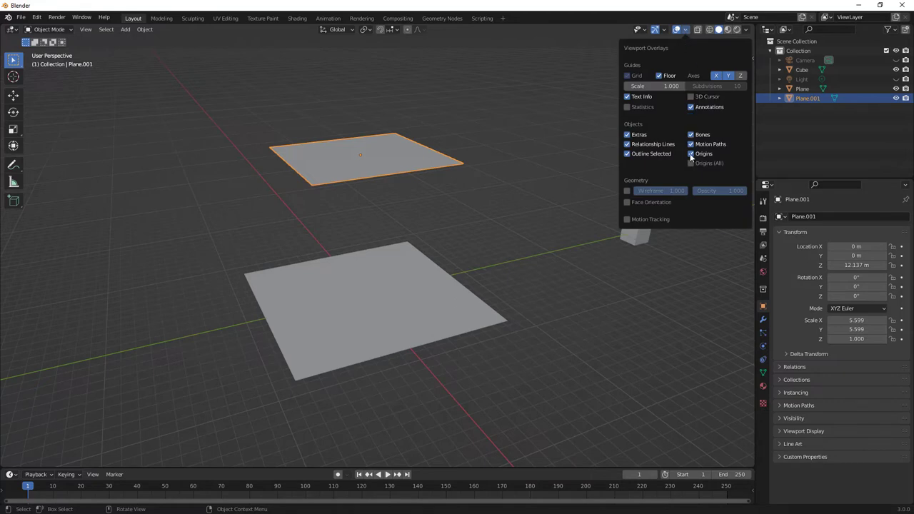
left_click(523, 203)
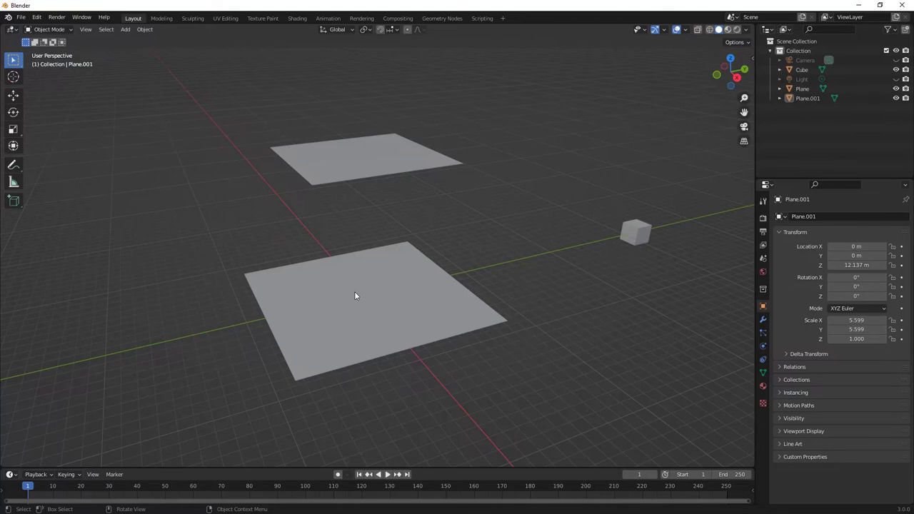
middle_click_drag(359, 282, 357, 283)
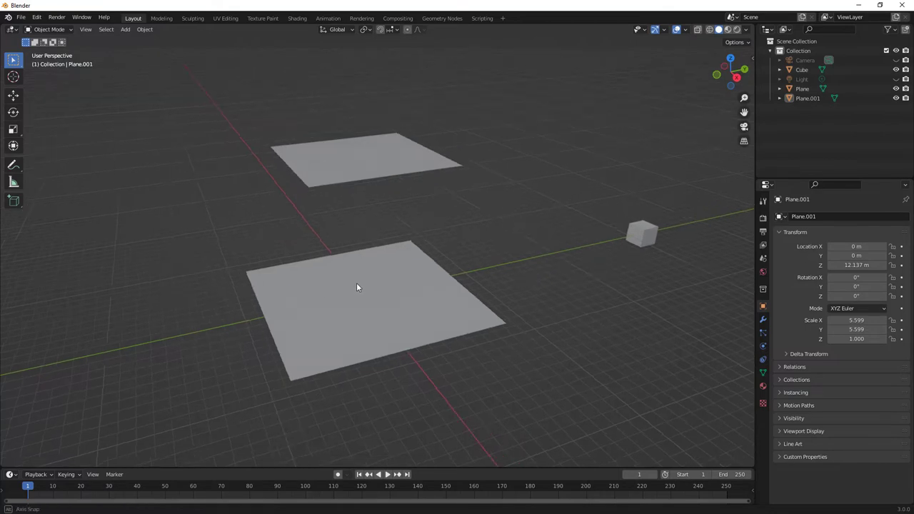
left_click(386, 156)
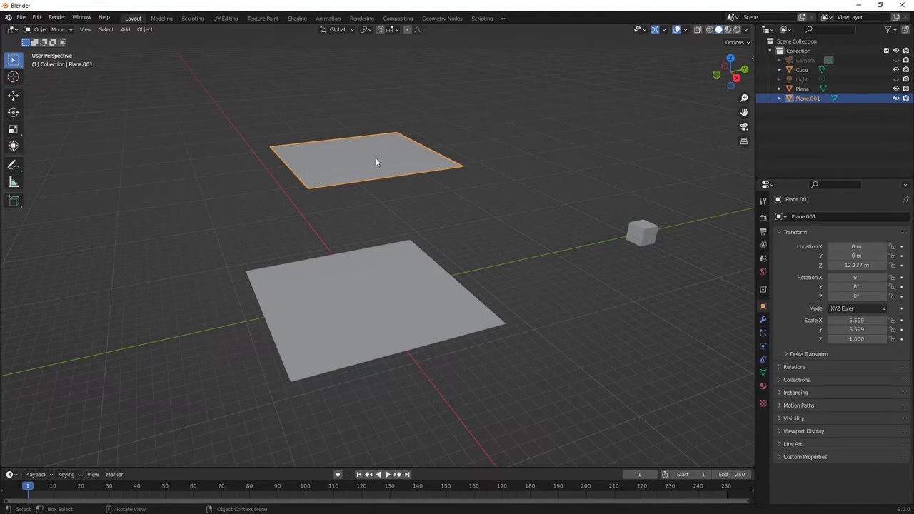
Step: Rename Plane.001 to 'Emitter' and Plane to 'Ground' in the outliner
double_click(808, 98)
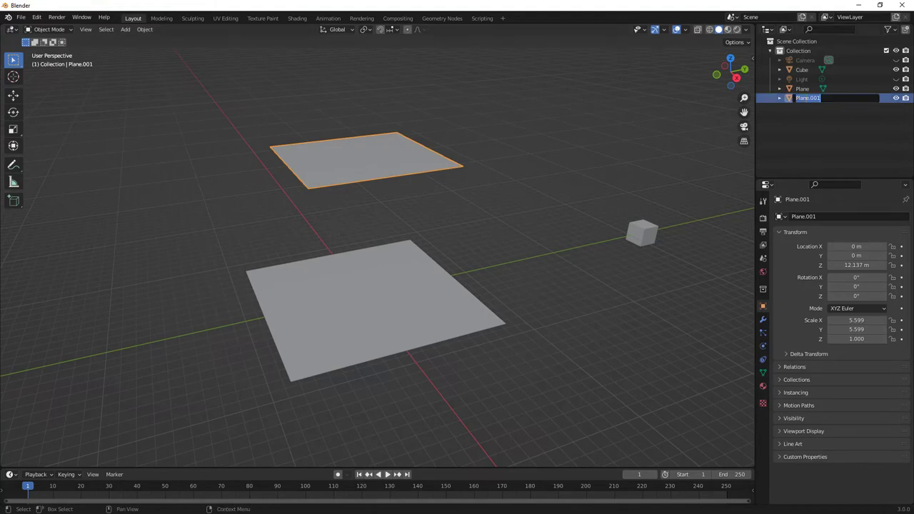
type("Emitter")
key("Return")
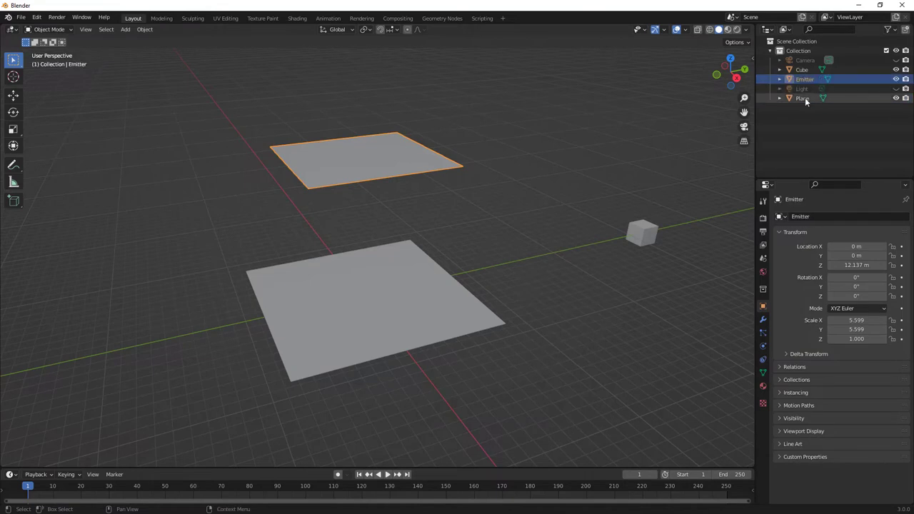
double_click(803, 98)
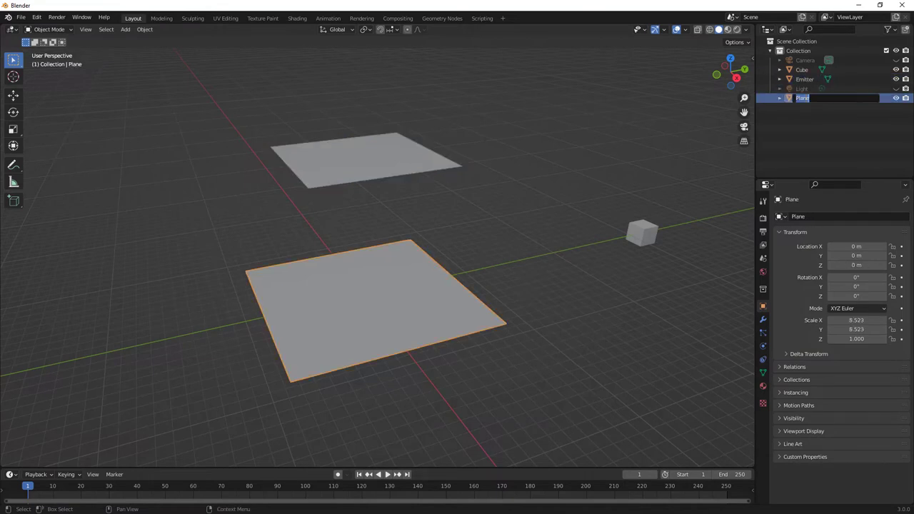
type("Ground")
key("Return")
left_click(648, 228)
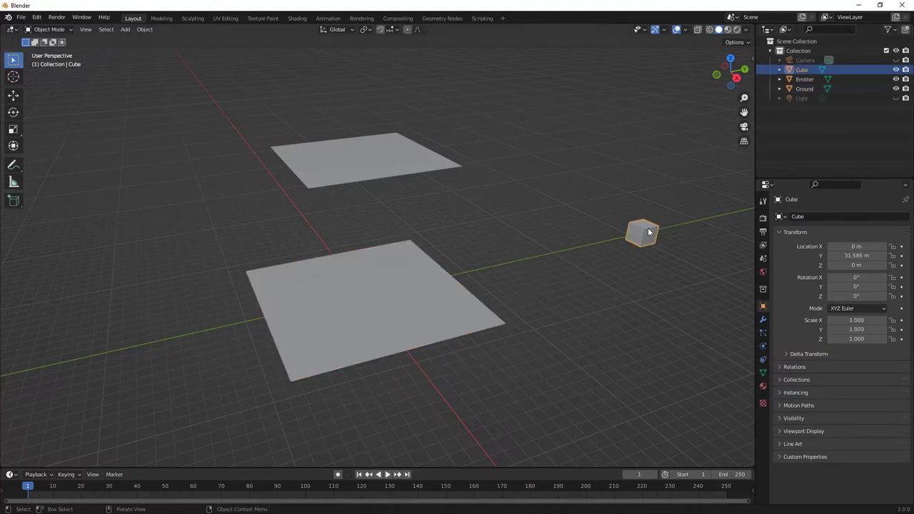
middle_click_drag(571, 231, 542, 212, "shift")
left_click(542, 213)
scroll(542, 212, "down", 1)
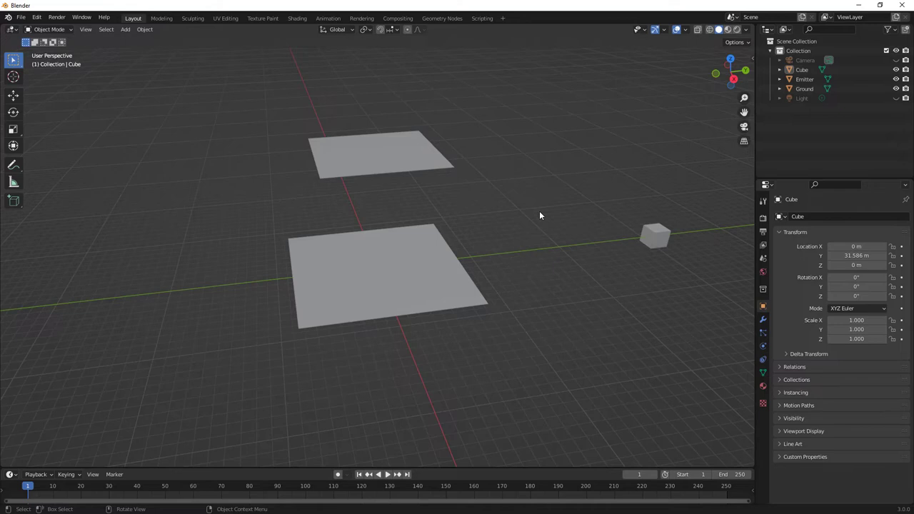
middle_click_drag(506, 241, 513, 229)
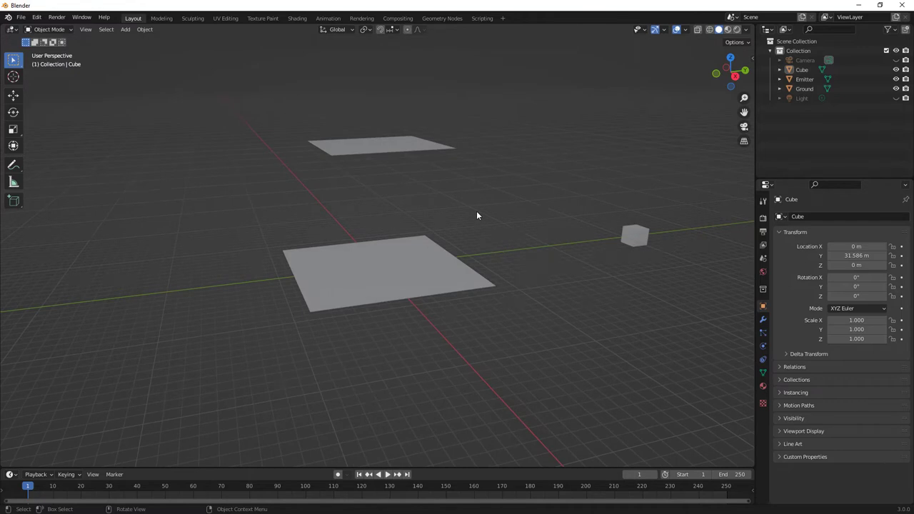
Step: Select the raised Emitter plane in the viewport
left_click(145, 29)
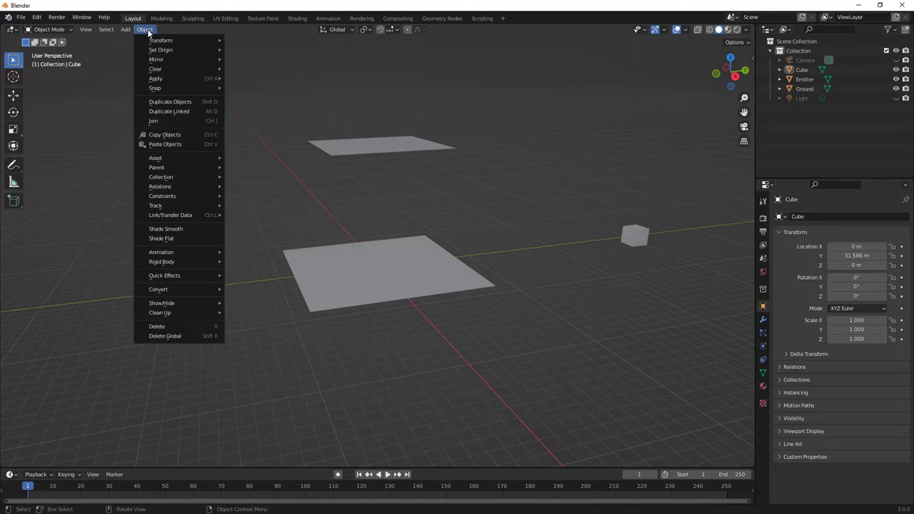
mouse_move(201, 278)
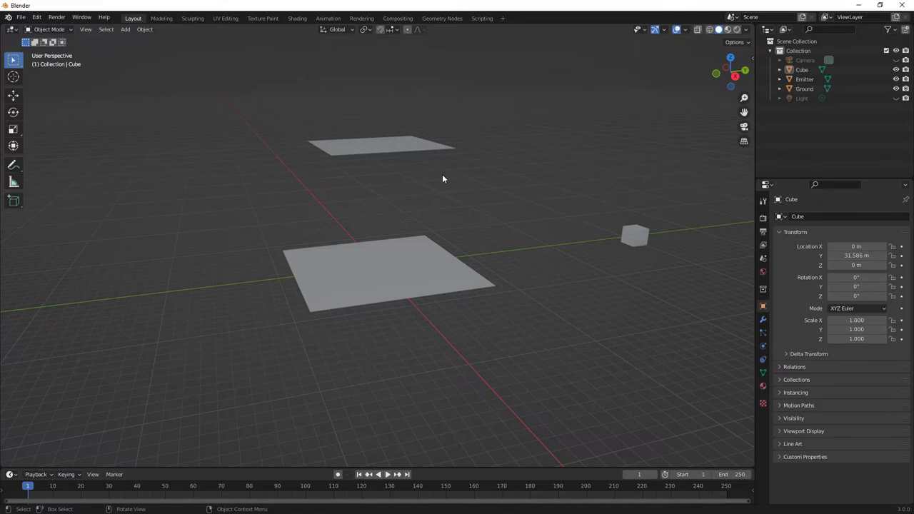
left_click(408, 148)
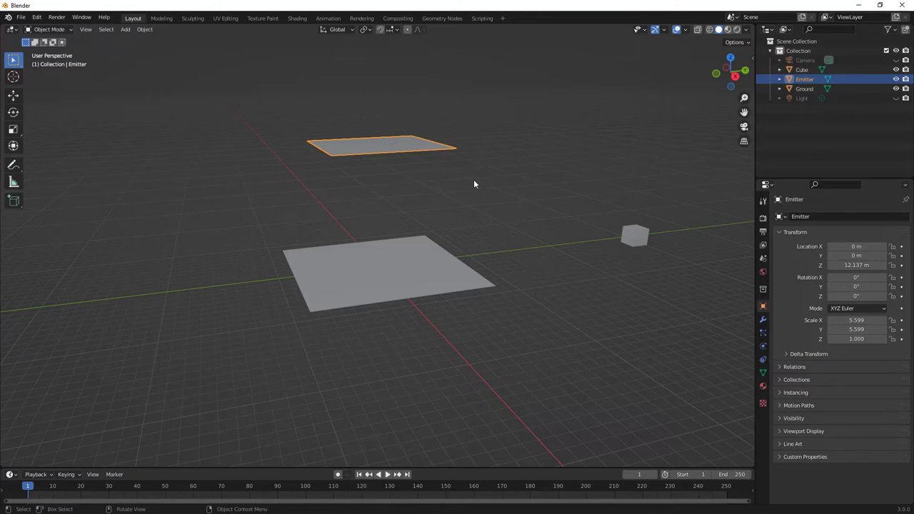
Step: Add a Particle System modifier to the Emitter and show its Particle Properties
left_click(762, 319)
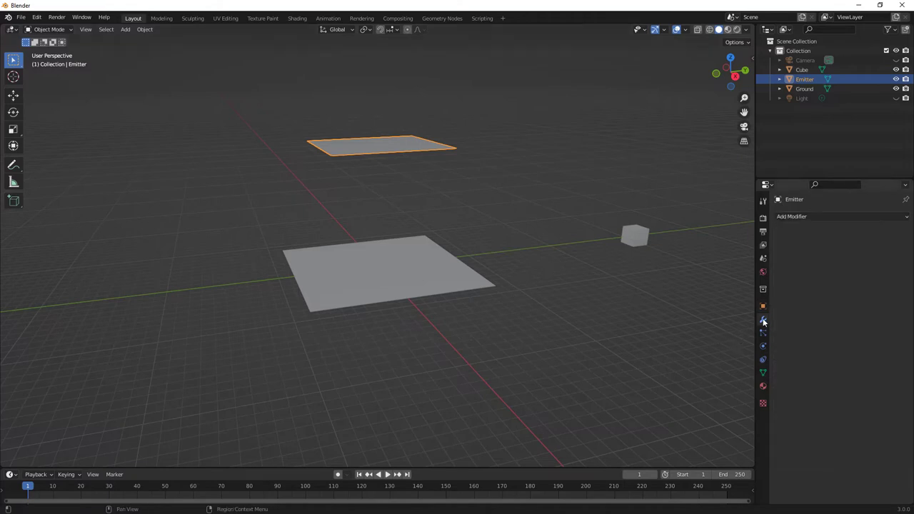
left_click(816, 215)
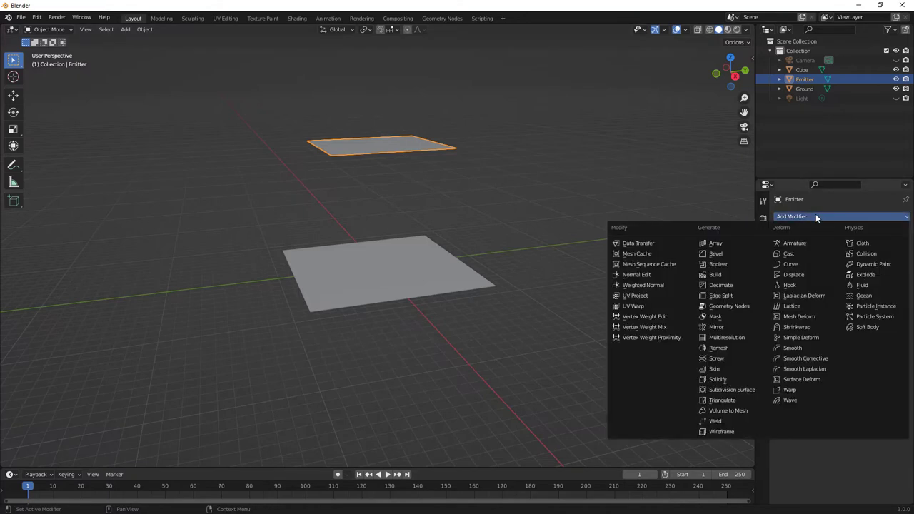
left_click(875, 316)
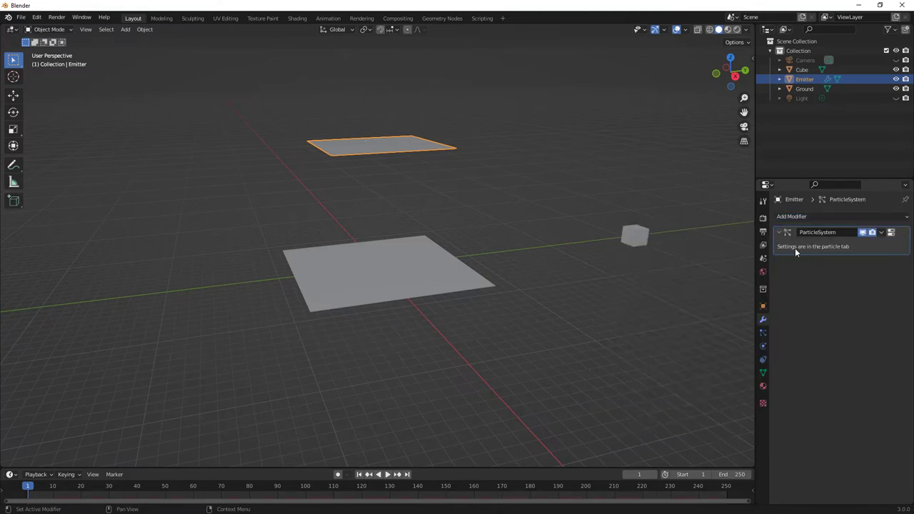
left_click(763, 332)
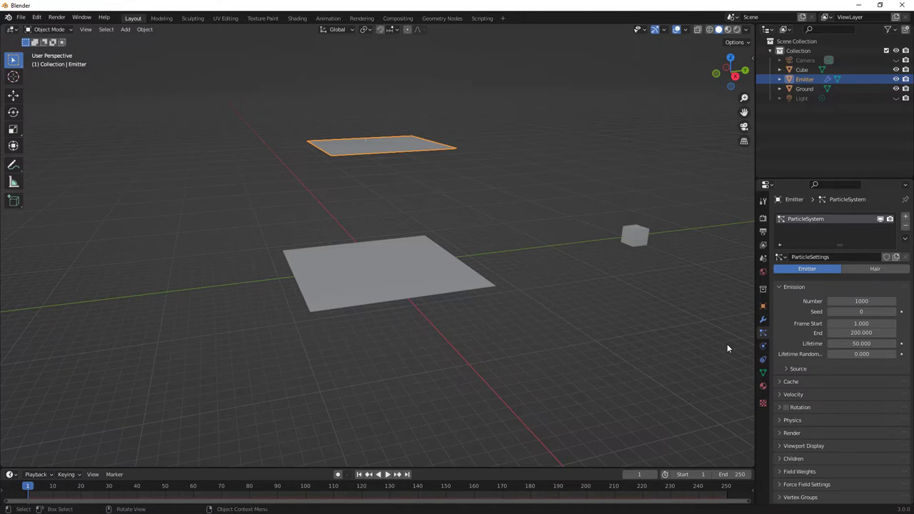
Step: Play the animation to watch the 1000 particles fall from the Emitter past the Ground
left_click(387, 475)
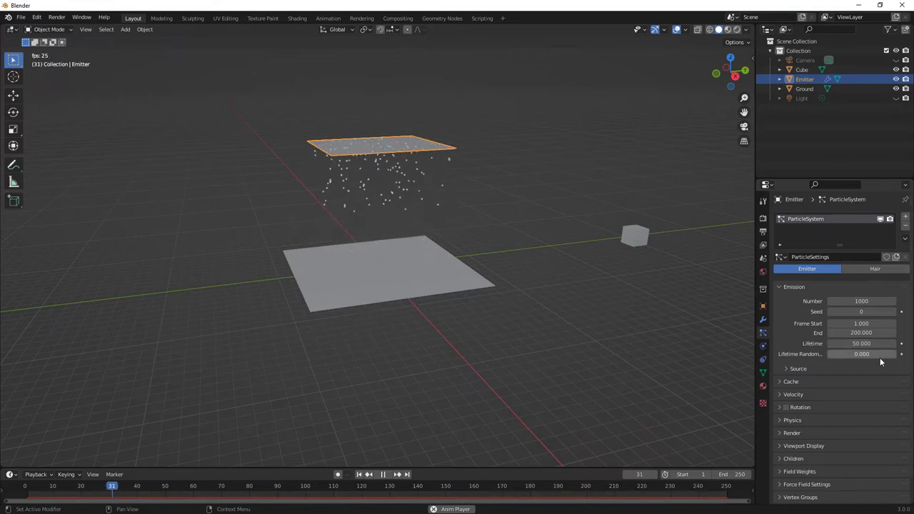
Step: Set emission Frame Start to 50 and particle Lifetime to 100, trying 10 first
left_click(861, 324)
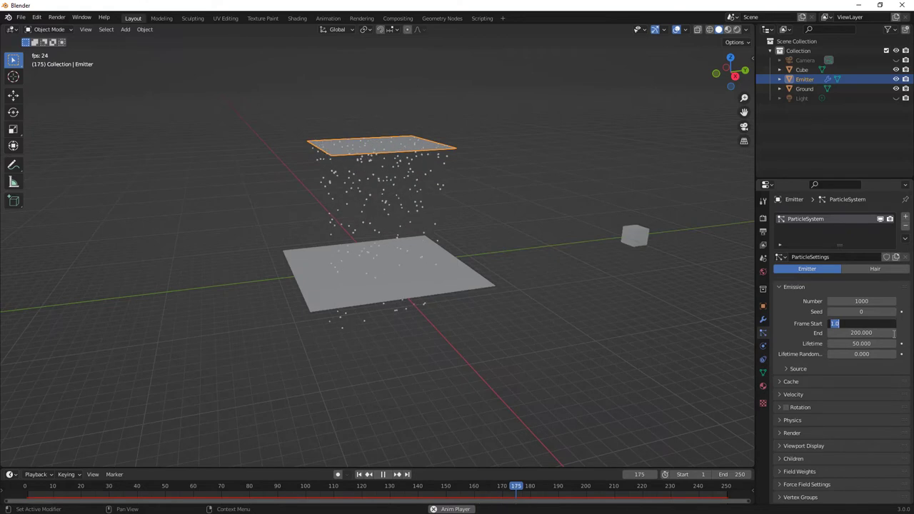
type("50")
key("Return")
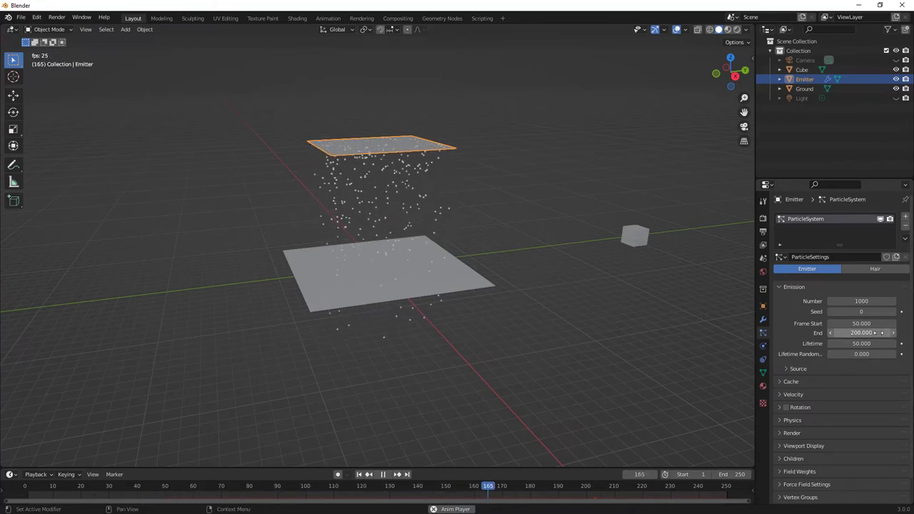
left_click(871, 343)
type("1")
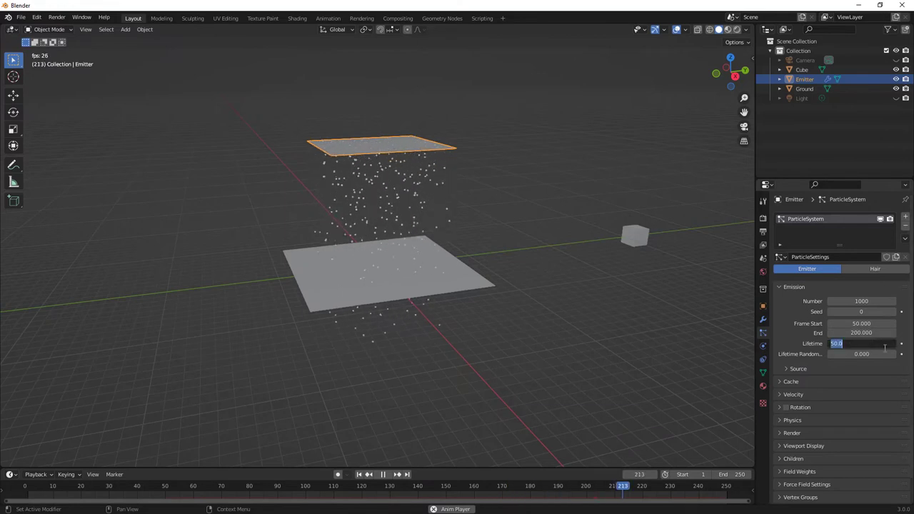
type("0")
key("Return")
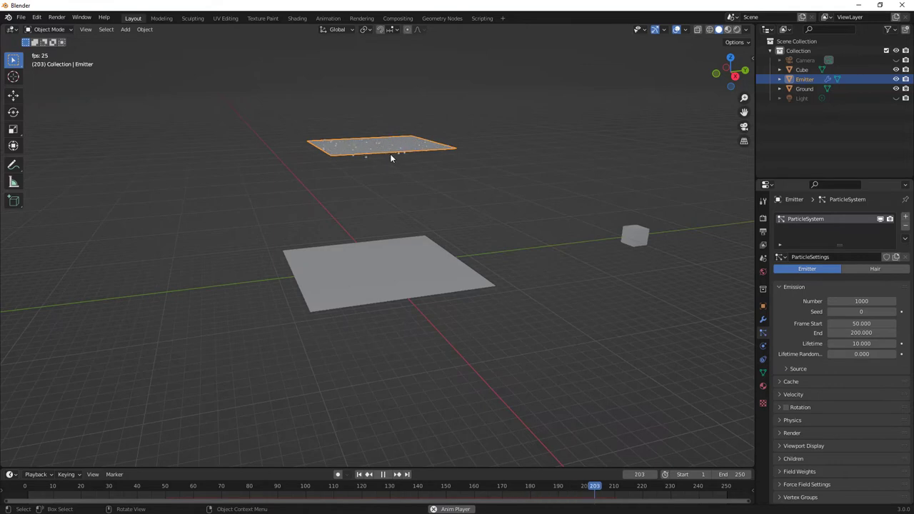
left_click(860, 345)
type("100")
key("Return")
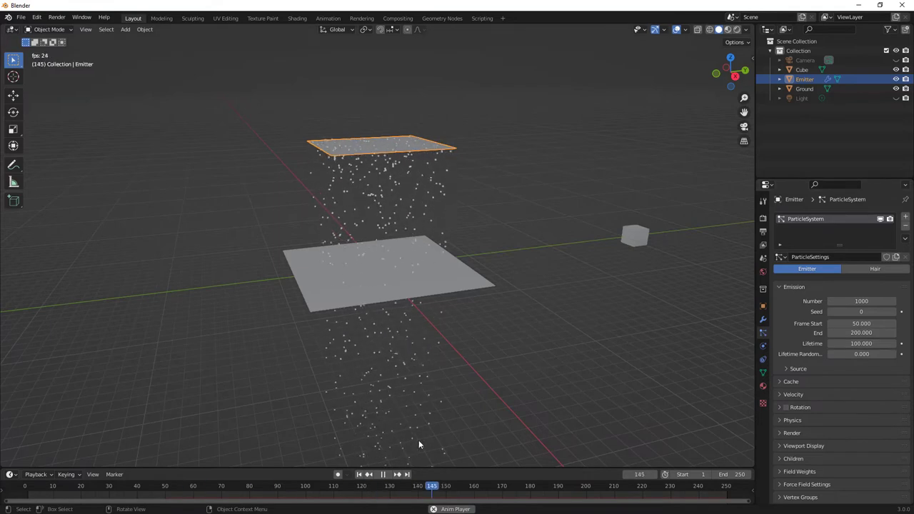
Step: Try 5000 emitted particles, then set the particle Number to 100
left_click(874, 301)
type("5")
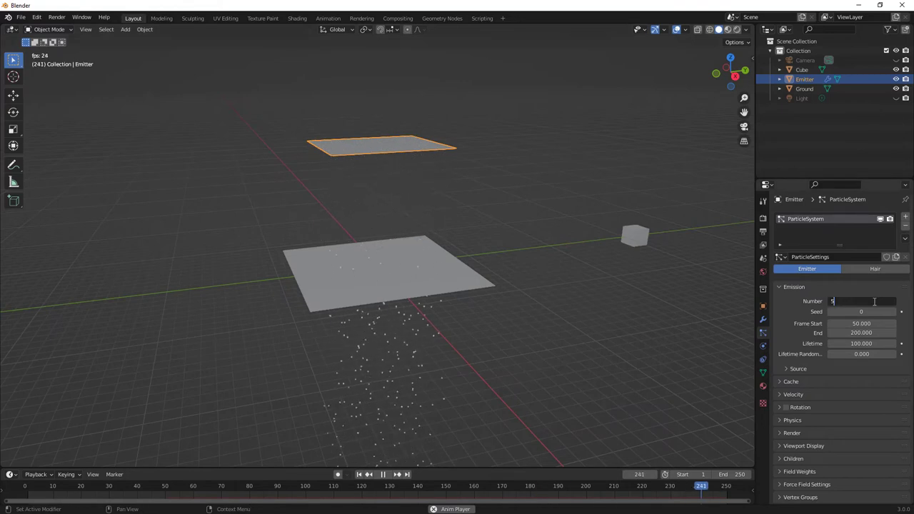
type("000")
key("Return")
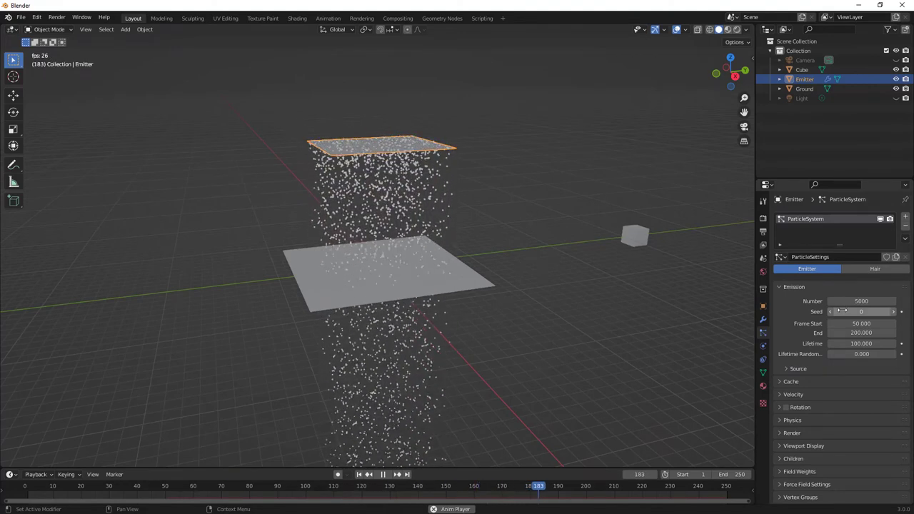
left_click(861, 301)
type("1000")
key("Return")
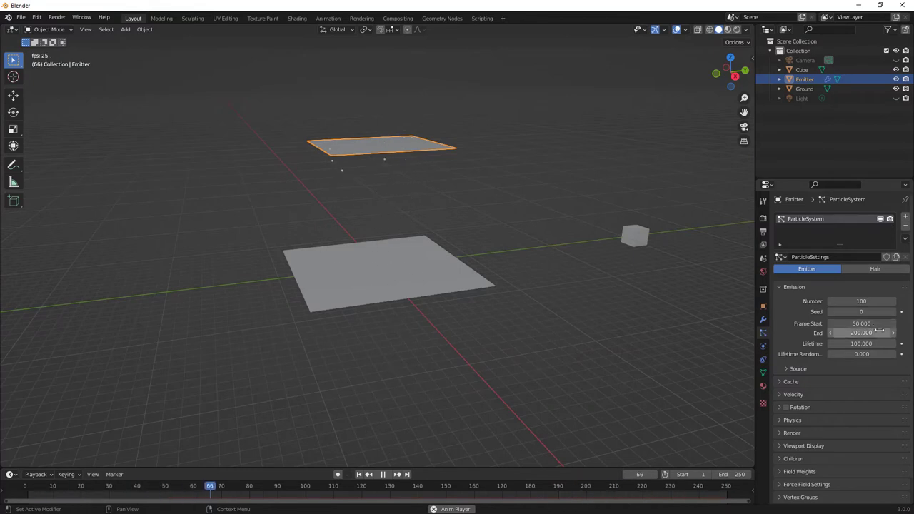
Step: Set the emission Frame Start and End both to 1 and the particle Number to 1000
left_click(876, 324)
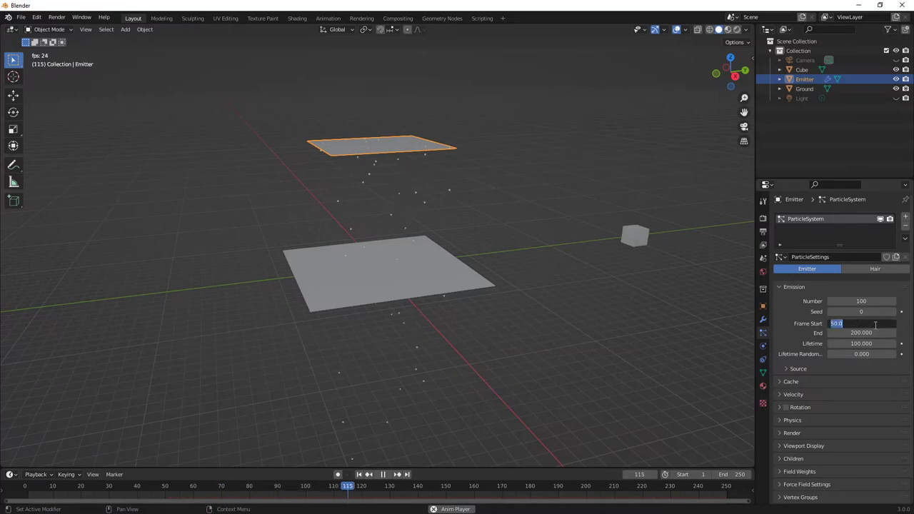
type("1")
key("Return")
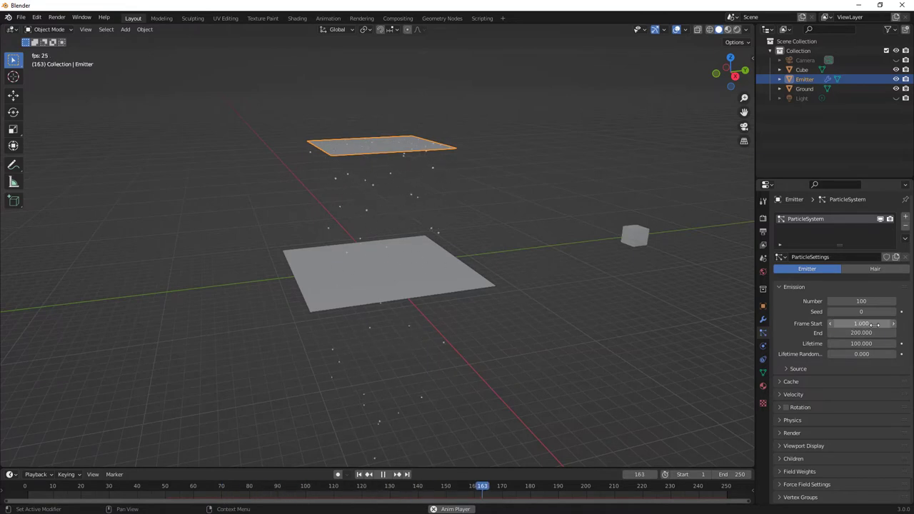
left_click(876, 332)
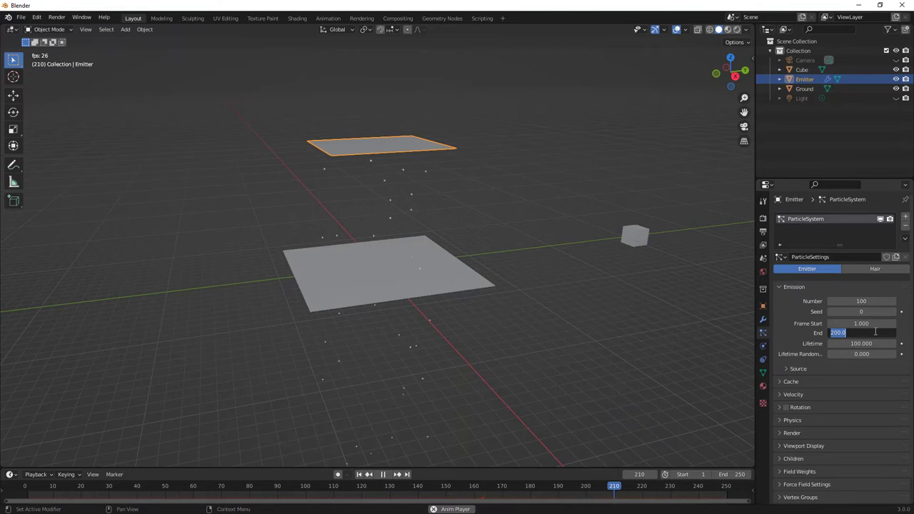
type("1")
key("Return")
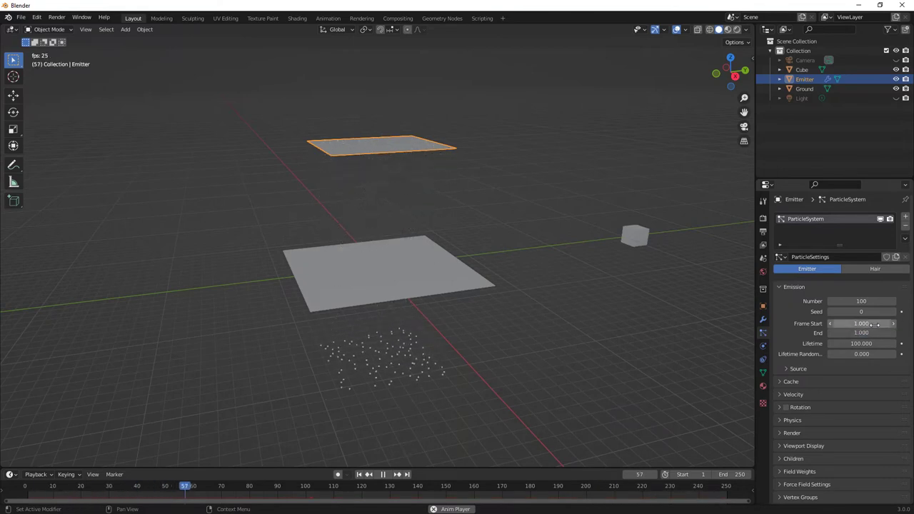
left_click(869, 303)
type("1000")
key("Return")
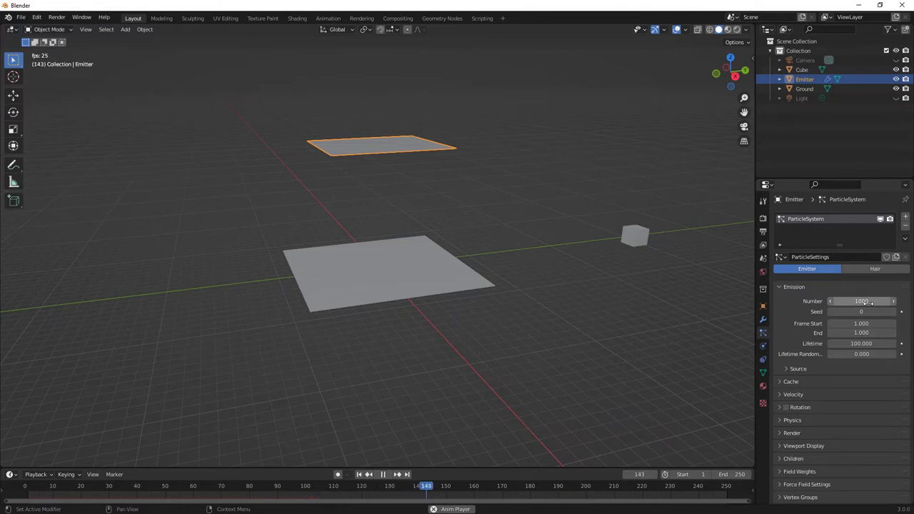
Step: Set the emission End frame back to 200 and the particle Lifetime to 50
left_click(871, 332)
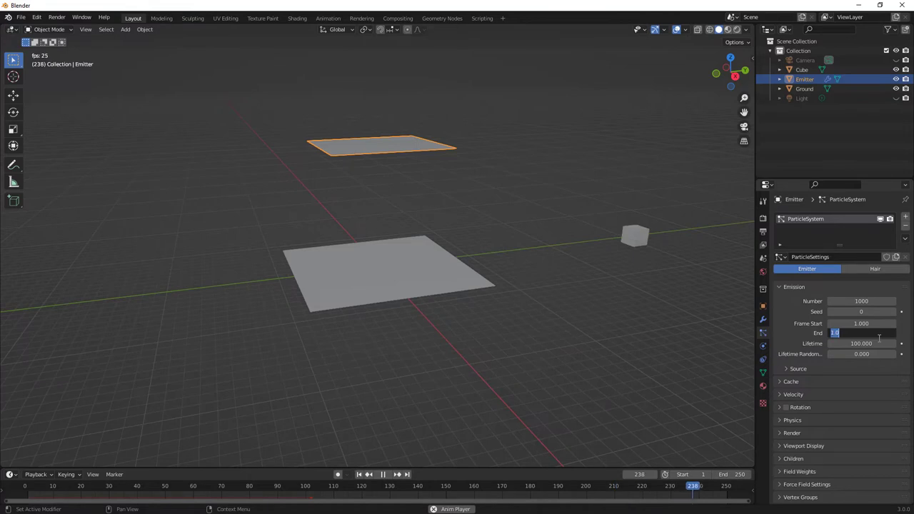
type("200")
key("Return")
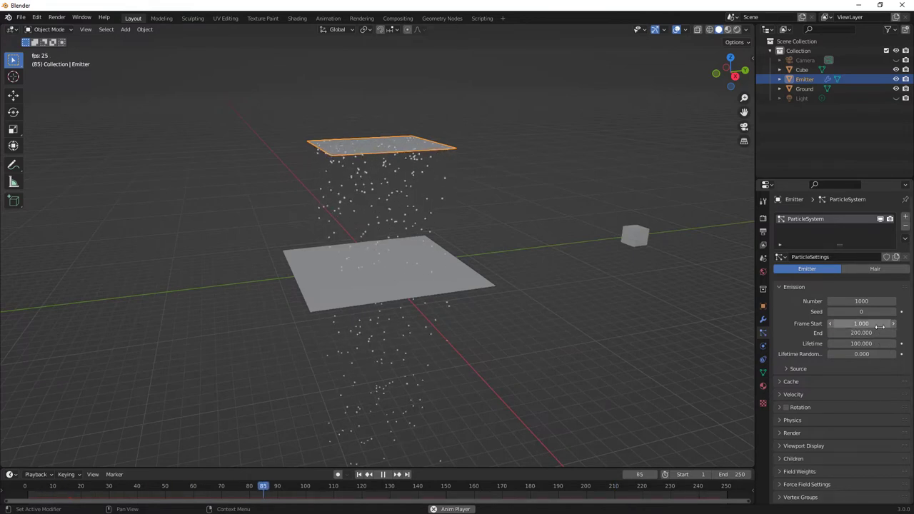
left_click(878, 344)
type("50")
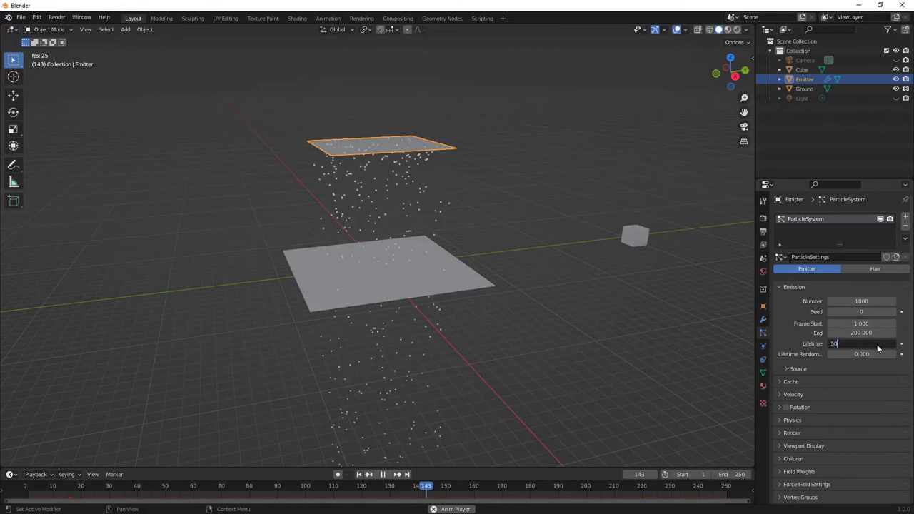
key("Return")
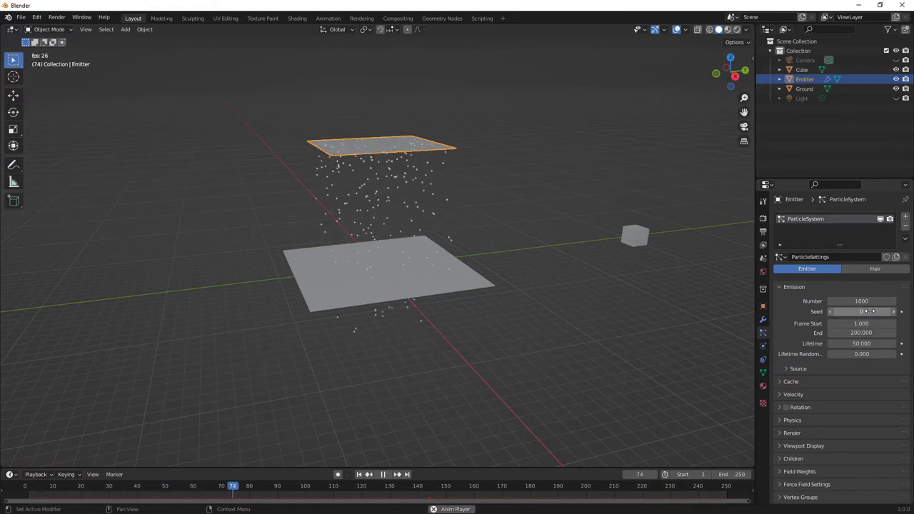
Step: Hide the Ground plane and view the emitter from straight above
left_click(896, 88)
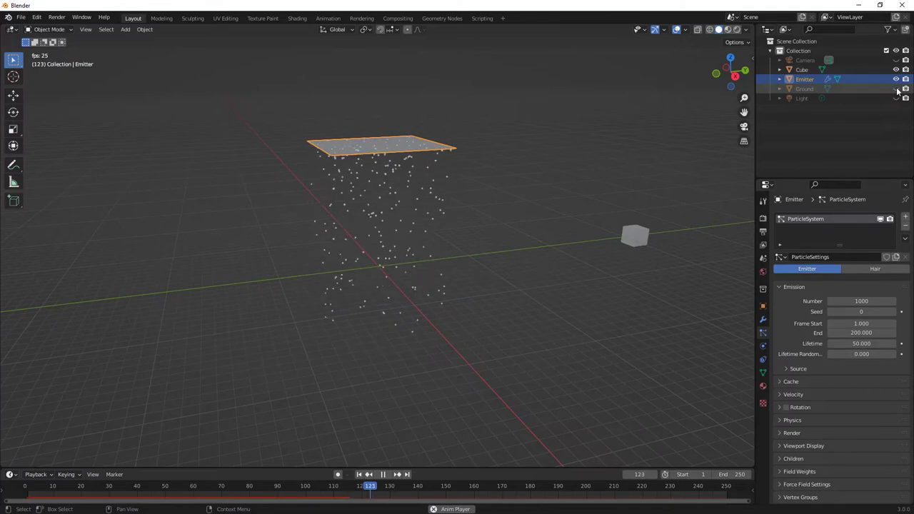
left_click(730, 57)
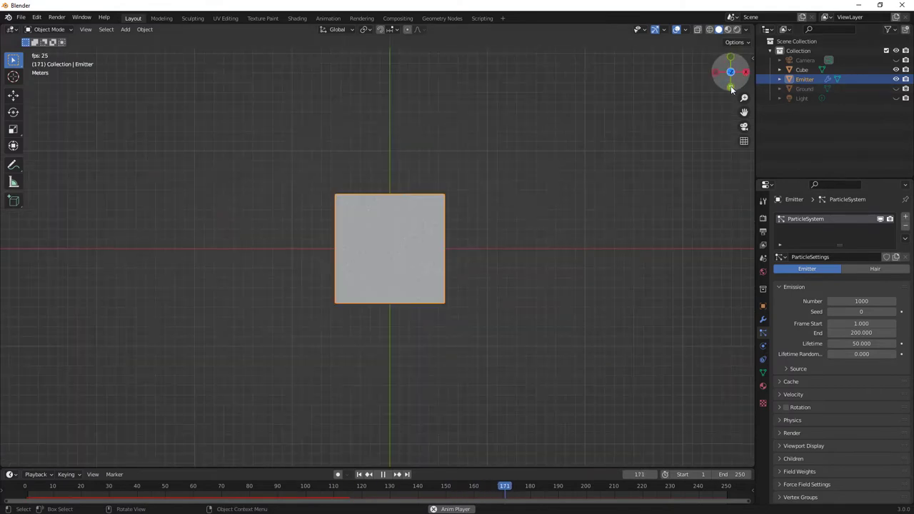
scroll(381, 274, "up", 6)
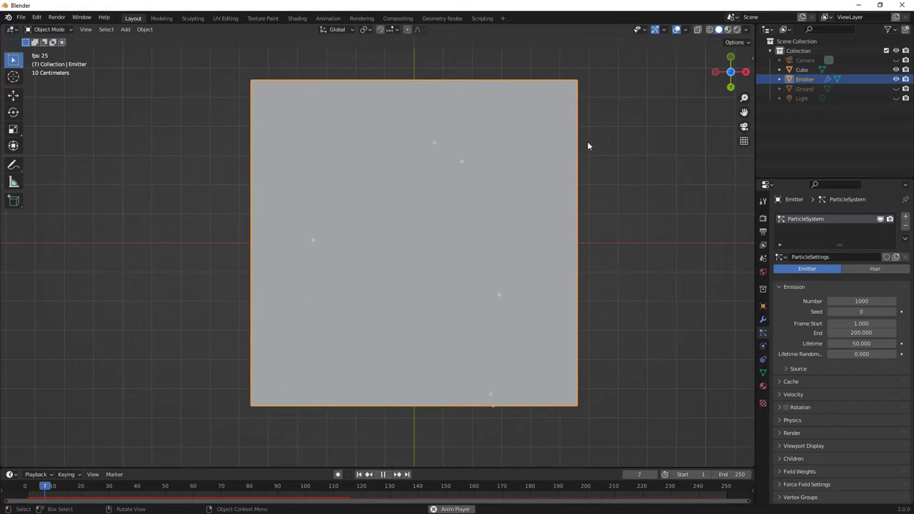
Step: Set the particle Lifetime to 200 and the emission End frame to 1
left_click(868, 344)
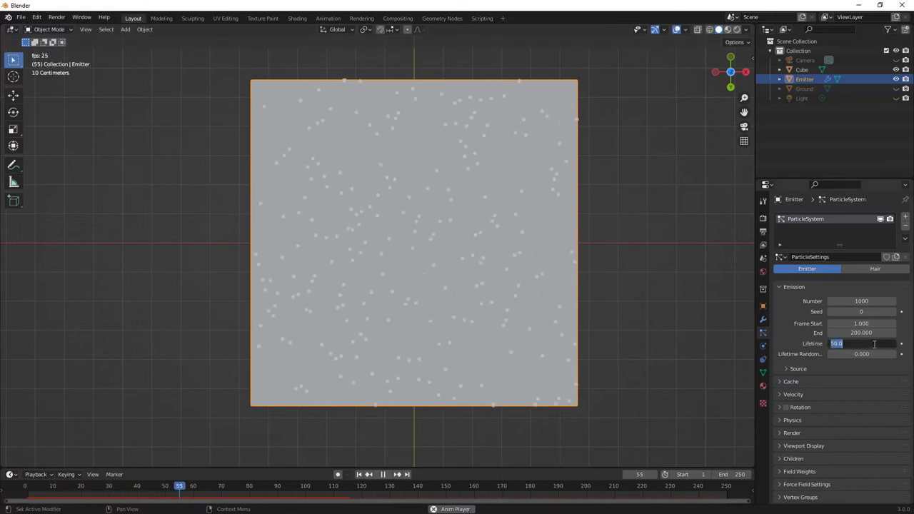
type("200")
key("Return")
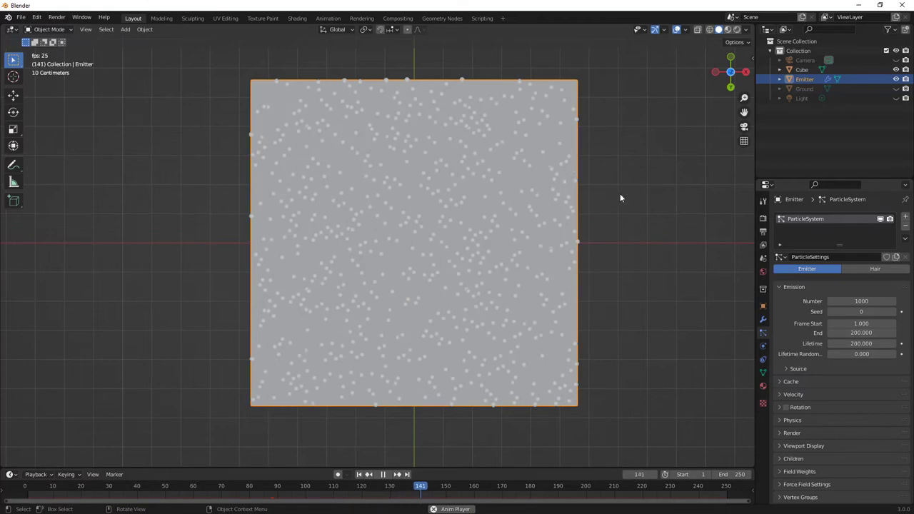
left_click(874, 333)
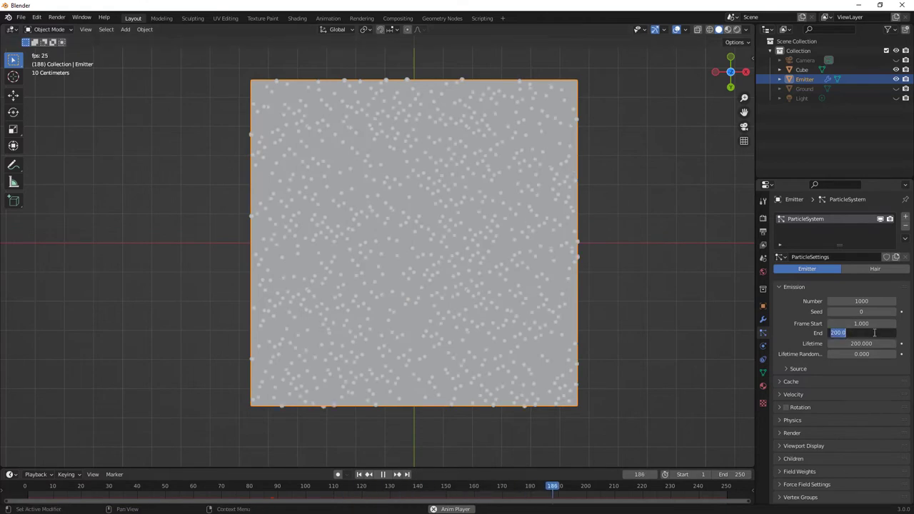
type("1")
key("Return")
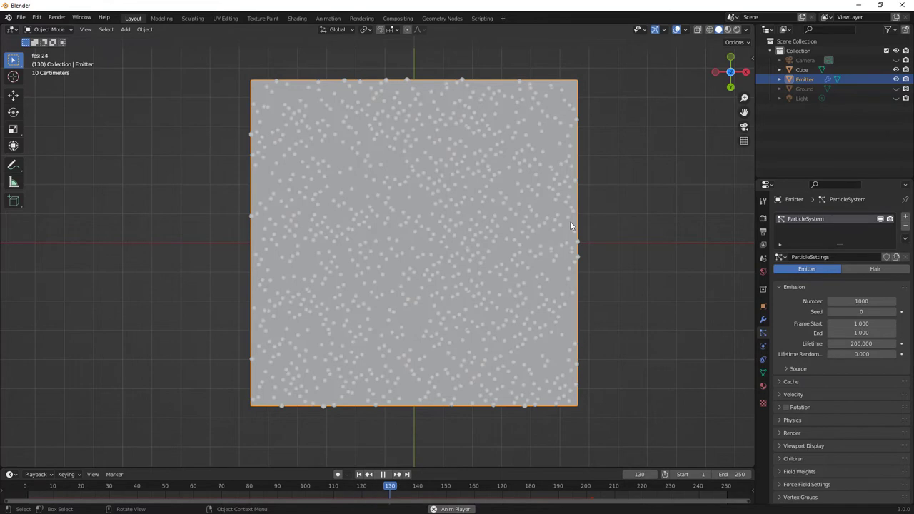
Step: Change the emission Seed to 50
left_click(860, 312)
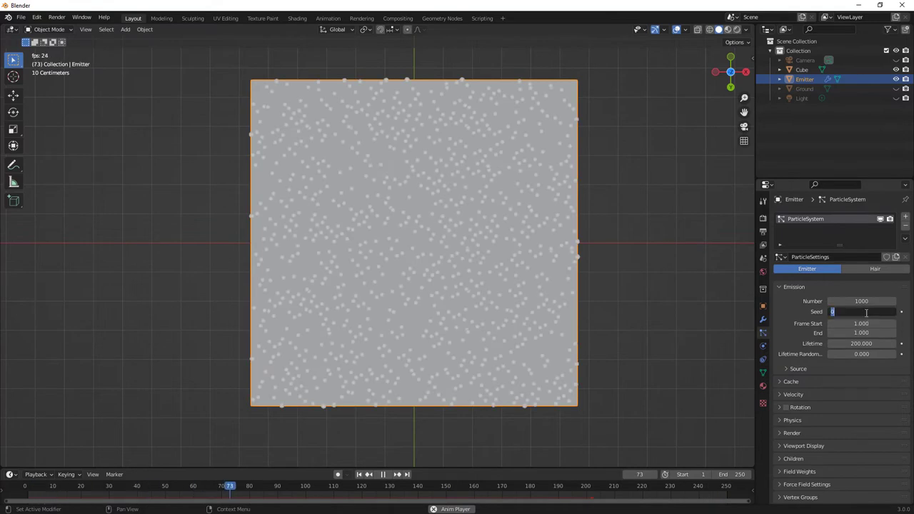
type("50")
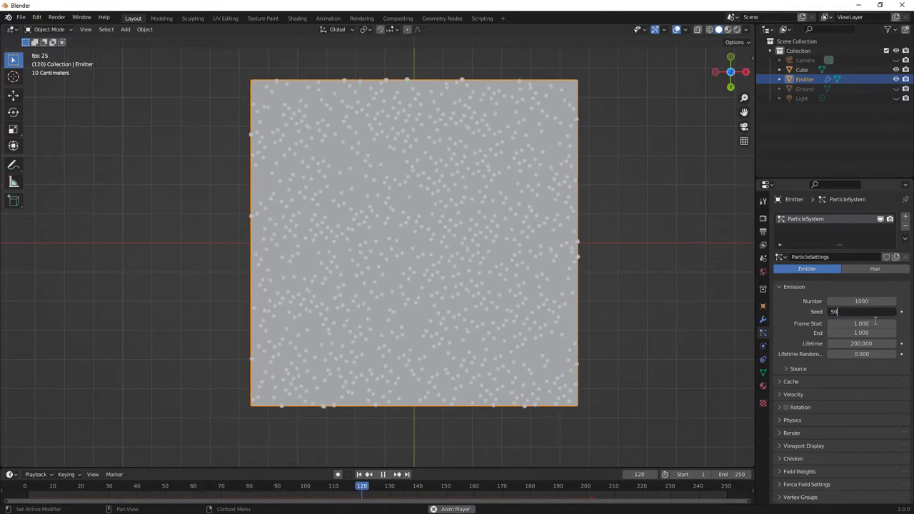
key("Return")
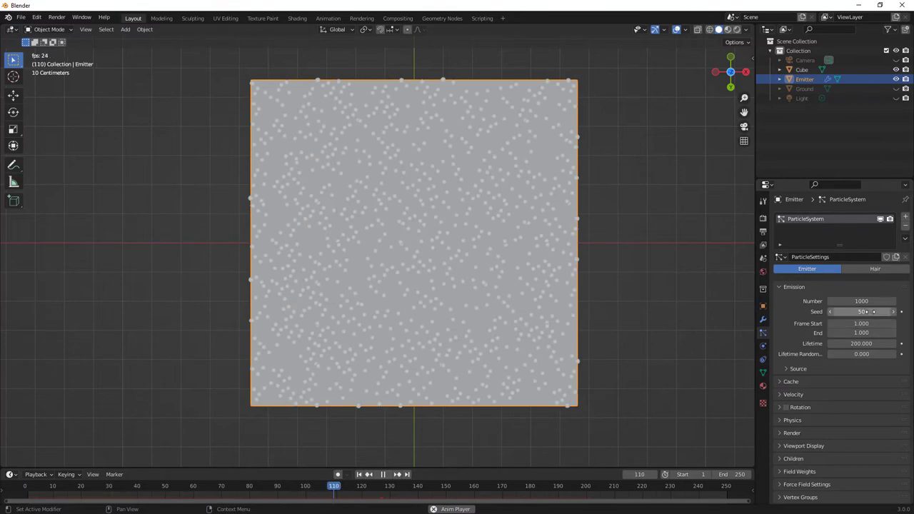
Step: Keep Emit From on Faces, set Distribution to Random, and set Frame End to 100
left_click(787, 368)
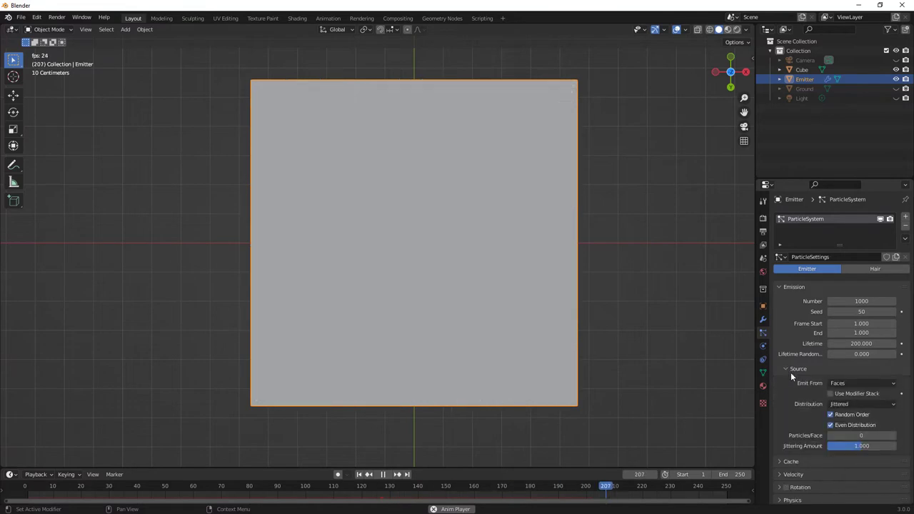
left_click(851, 383)
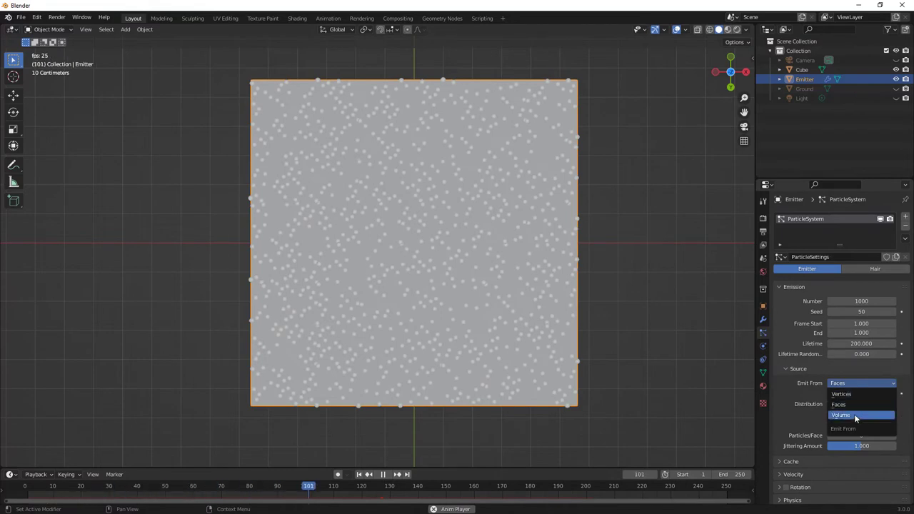
left_click(846, 403)
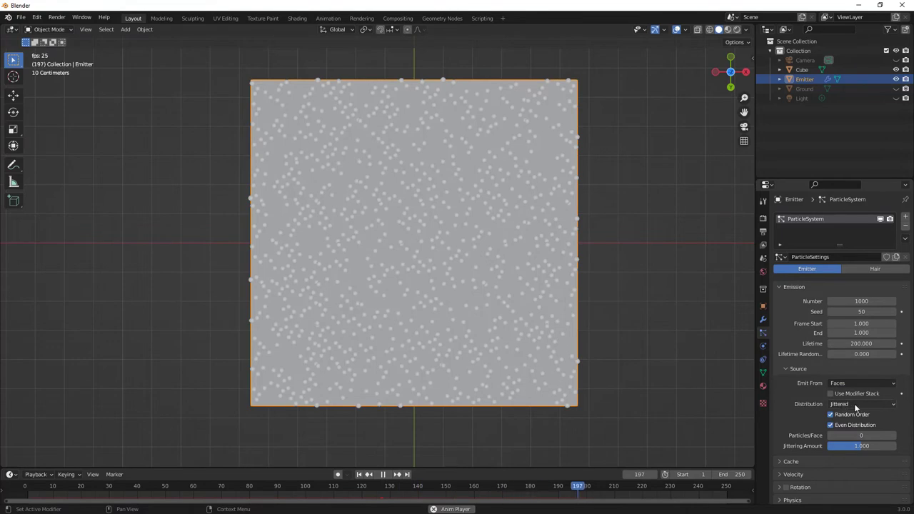
left_click(856, 405)
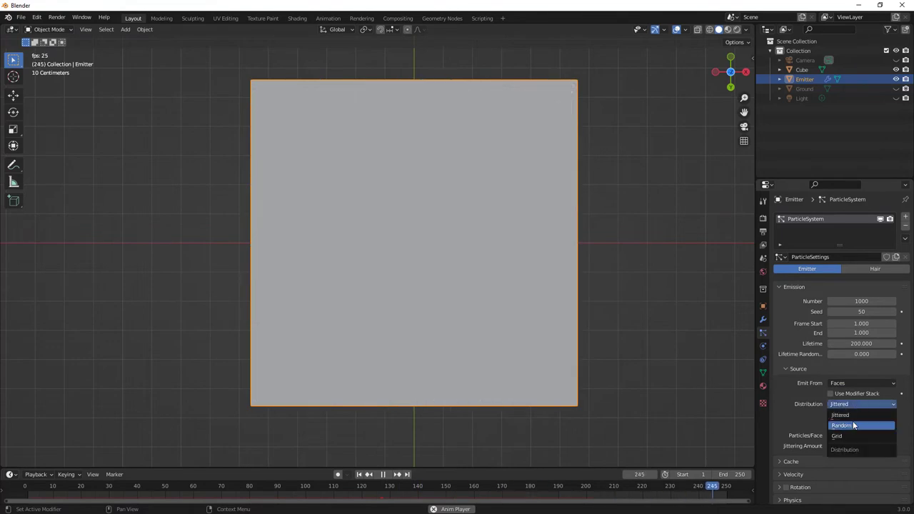
left_click(853, 424)
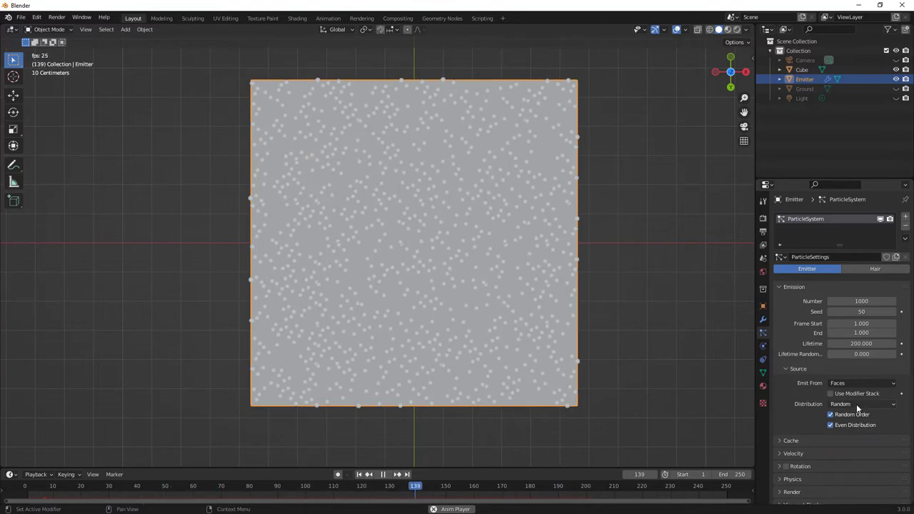
left_click(878, 333)
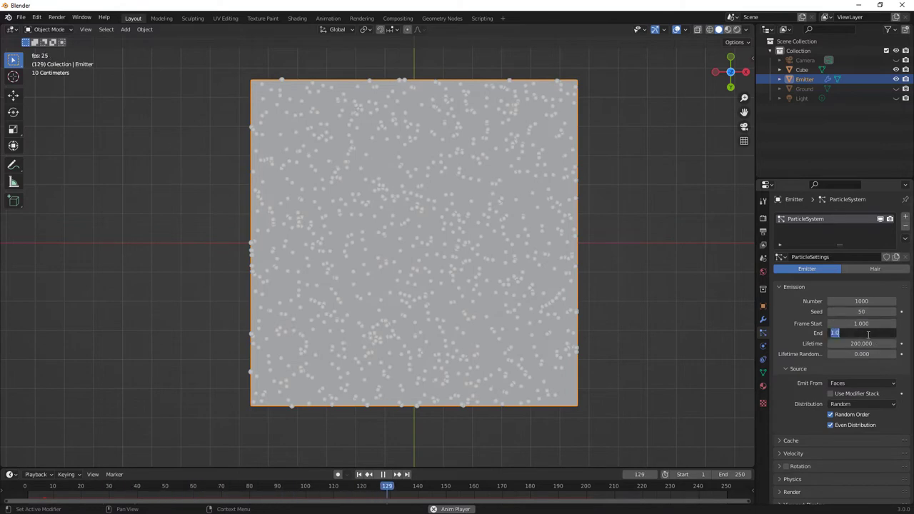
type("100")
key("Return")
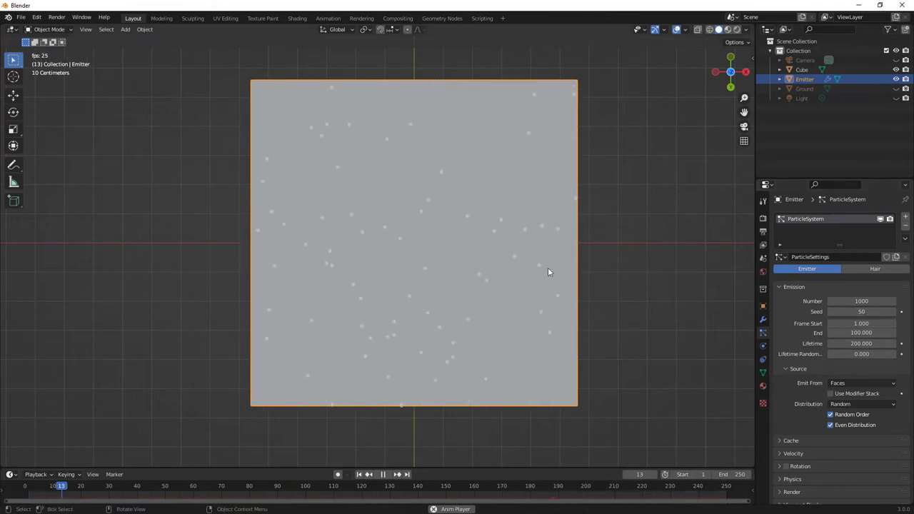
Step: Switch Distribution back to Jittered, reset the Seed to 0, and watch the particles fall
left_click(855, 404)
left_click(854, 415)
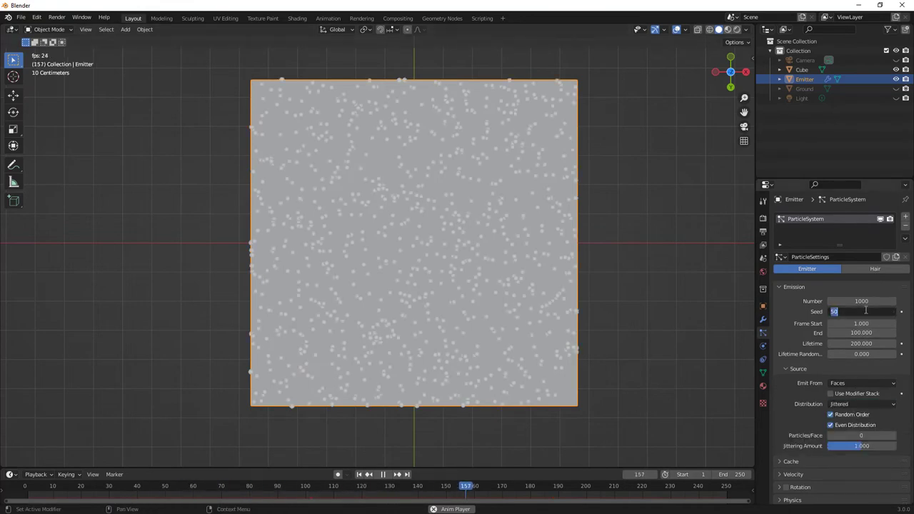
key("Return")
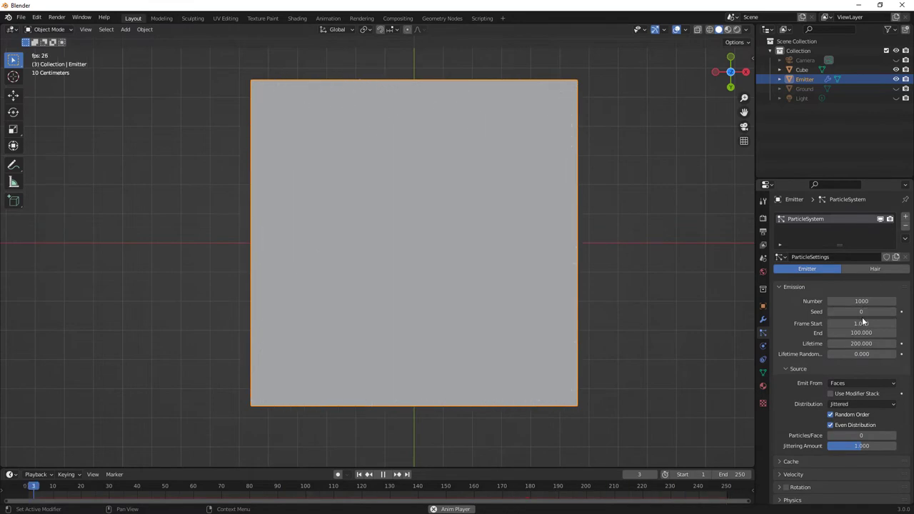
middle_click_drag(658, 285, 548, 300)
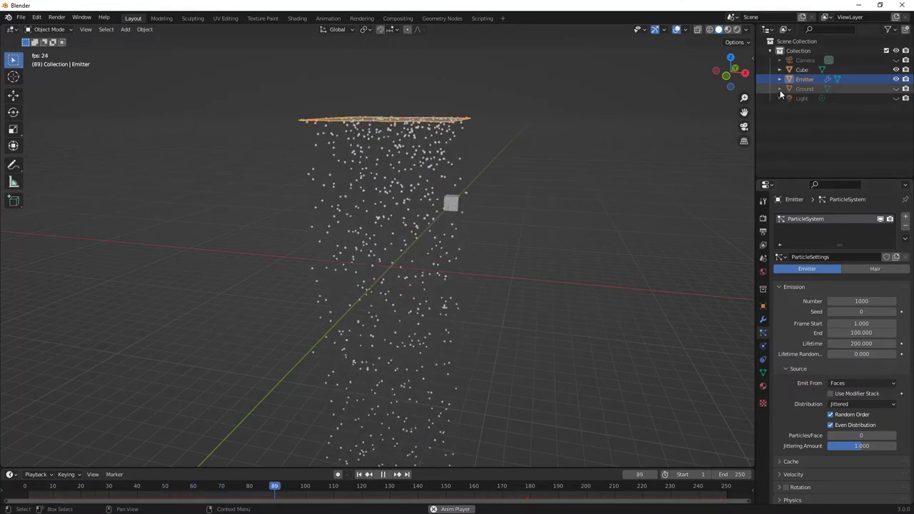
Step: Unhide the Ground plane in the Outliner and select it in the viewport
left_click(896, 89)
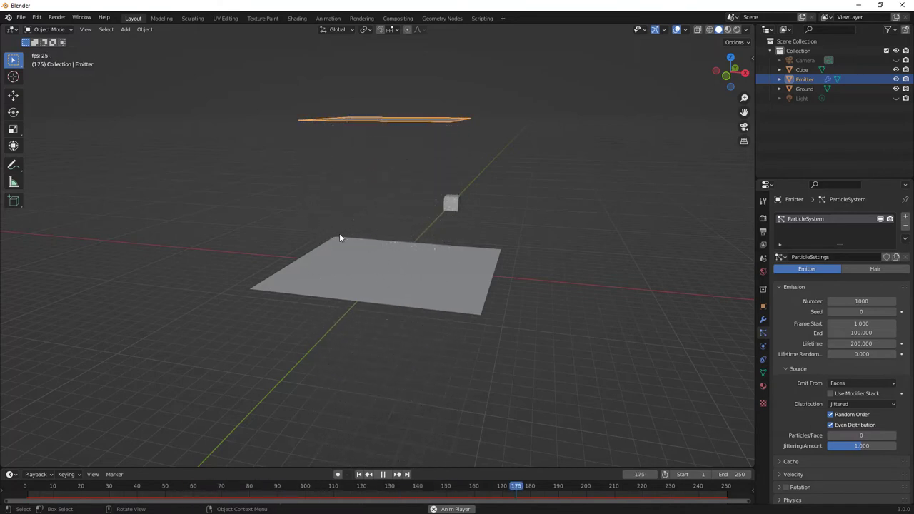
left_click(485, 262)
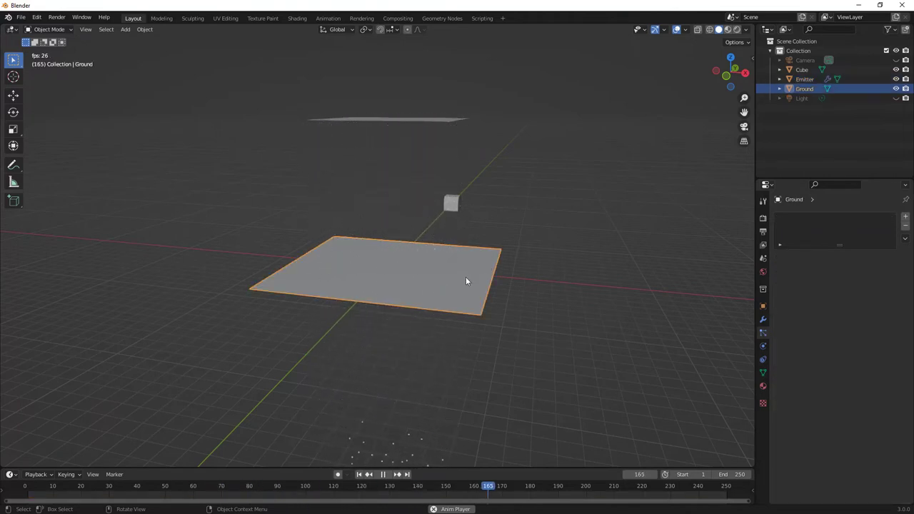
Step: Add a Collision modifier to the Ground plane
left_click(763, 320)
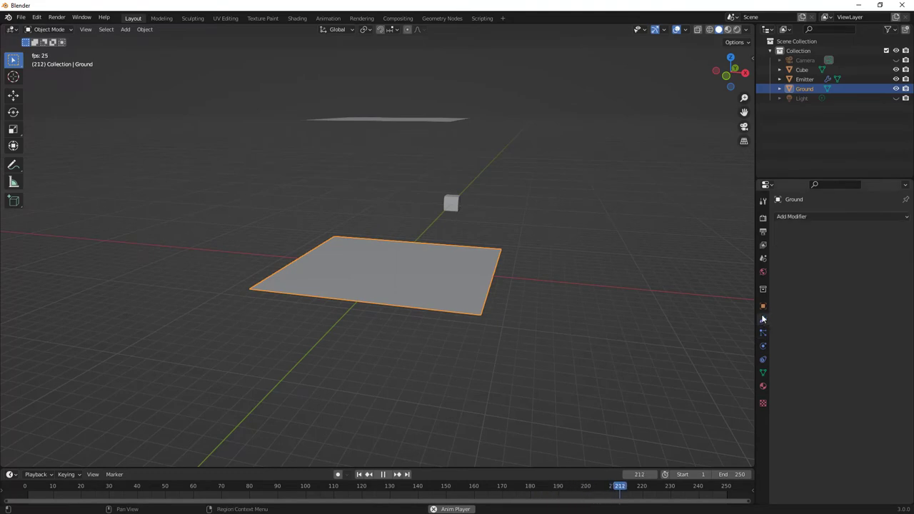
left_click(832, 217)
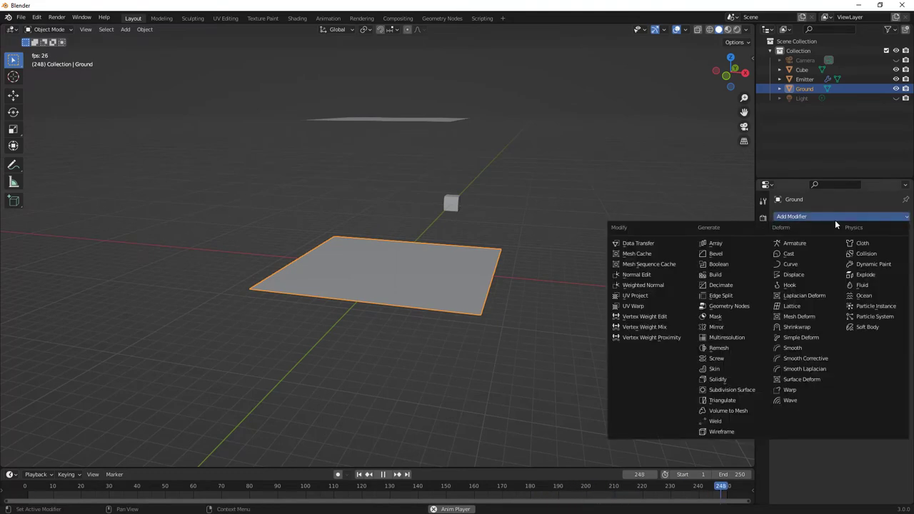
left_click(866, 253)
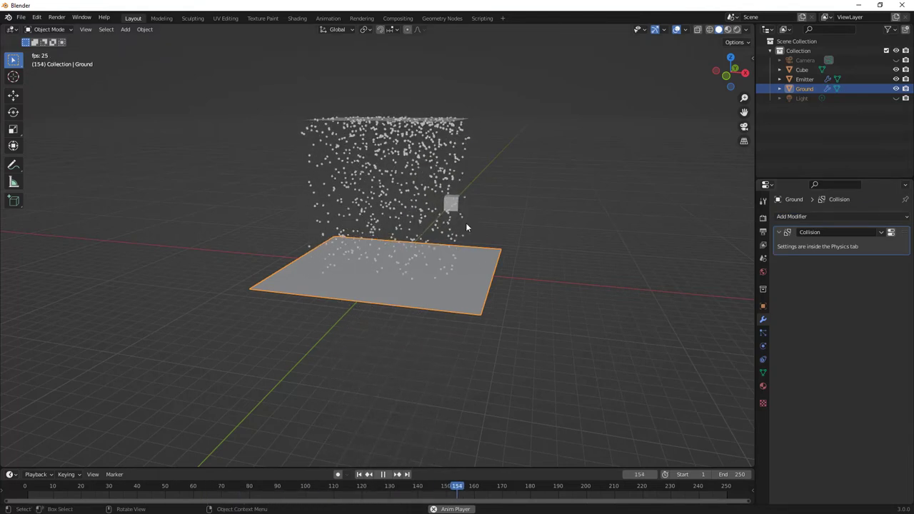
Step: In the Ground's collision physics, set Particle Permeability to 0.5
left_click(763, 332)
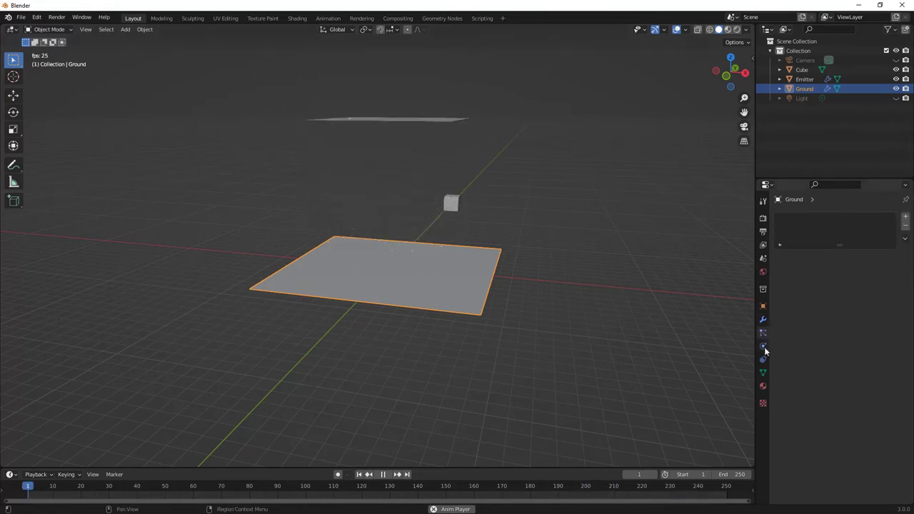
left_click(764, 347)
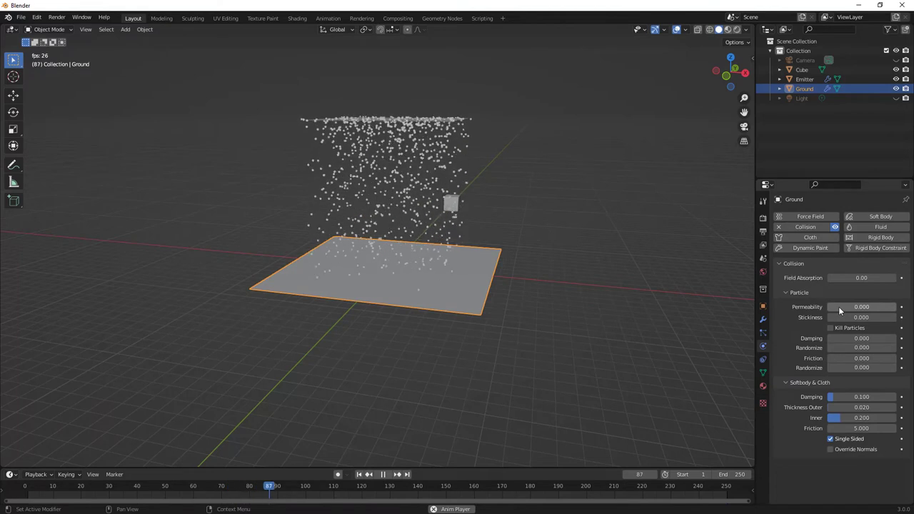
left_click(881, 308)
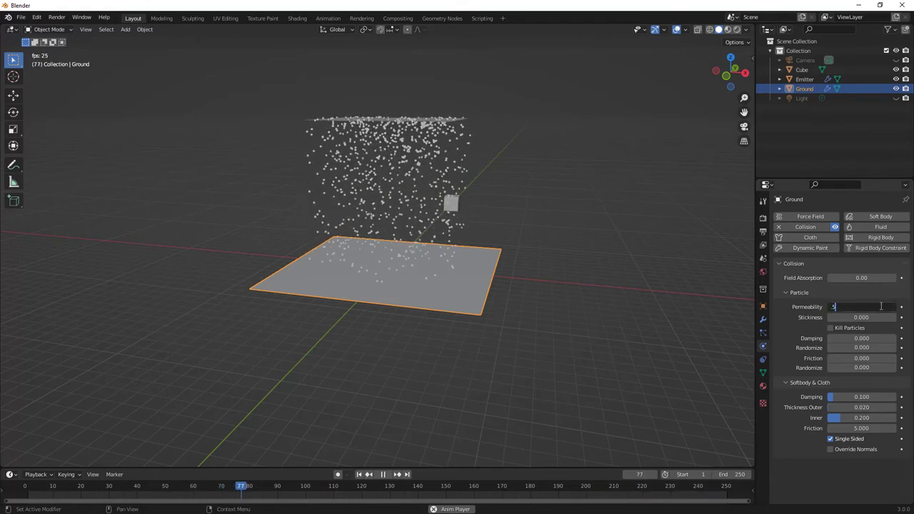
type("0.5")
key("Return")
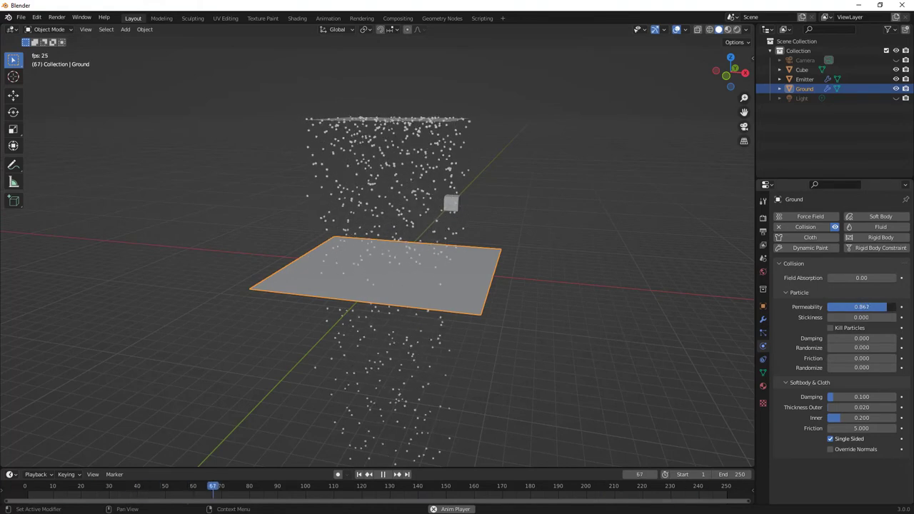
Step: Drag the Ground's particle Permeability down to 0
left_click_drag(886, 306, 842, 306)
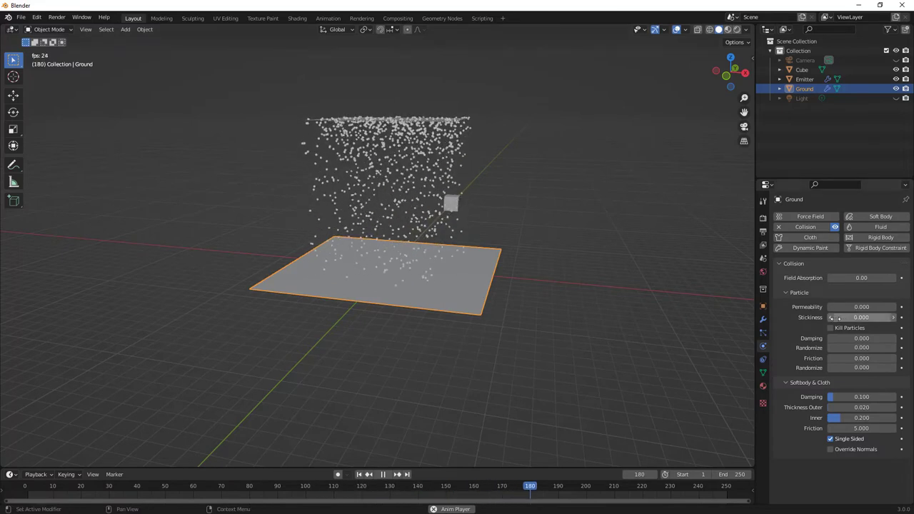
Step: Raise the Ground's Stickiness to 8.1 and enable Kill Particles
left_click_drag(861, 317, 776, 312)
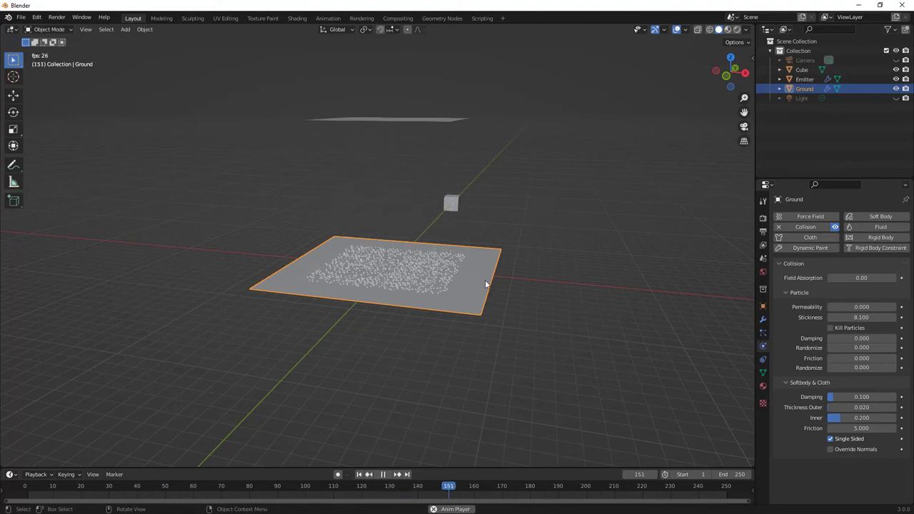
left_click(831, 327)
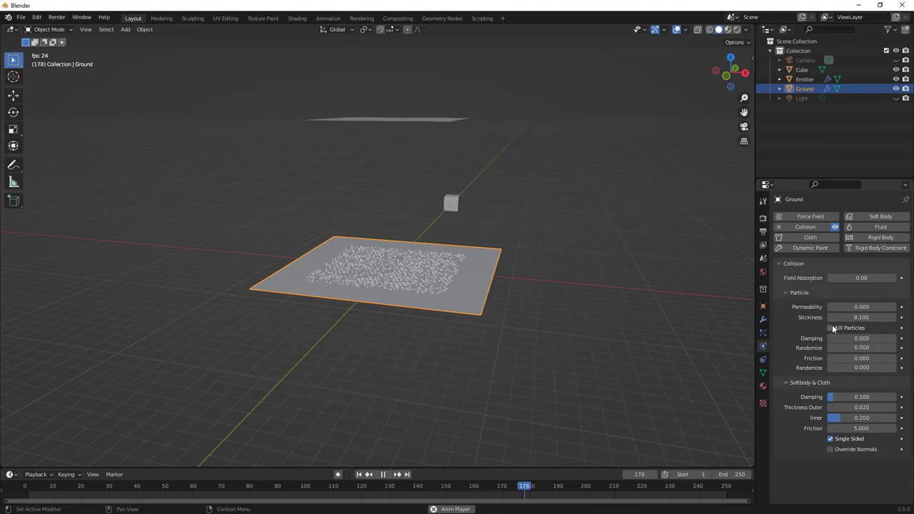
Step: Raise Permeability, enable Kill Particles, then lower Permeability to about 0.395
left_click_drag(849, 306, 894, 306)
left_click(830, 328)
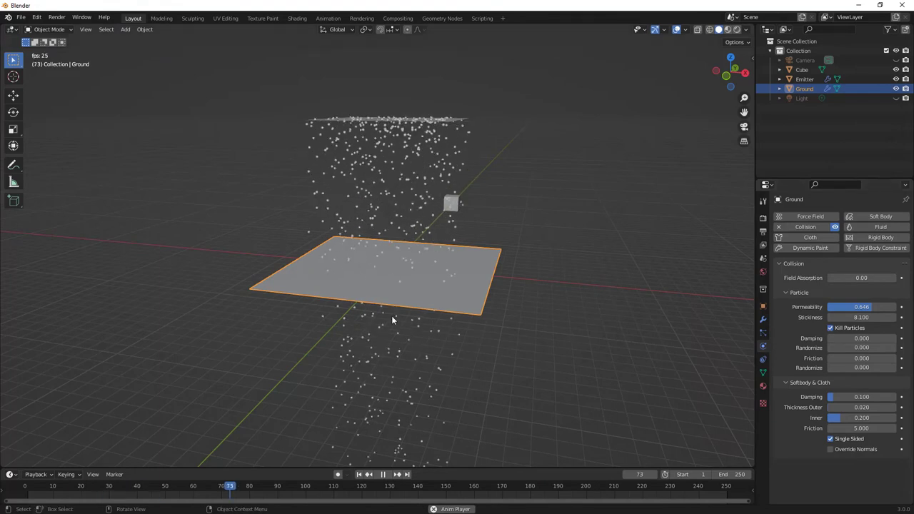
left_click_drag(871, 307, 849, 307)
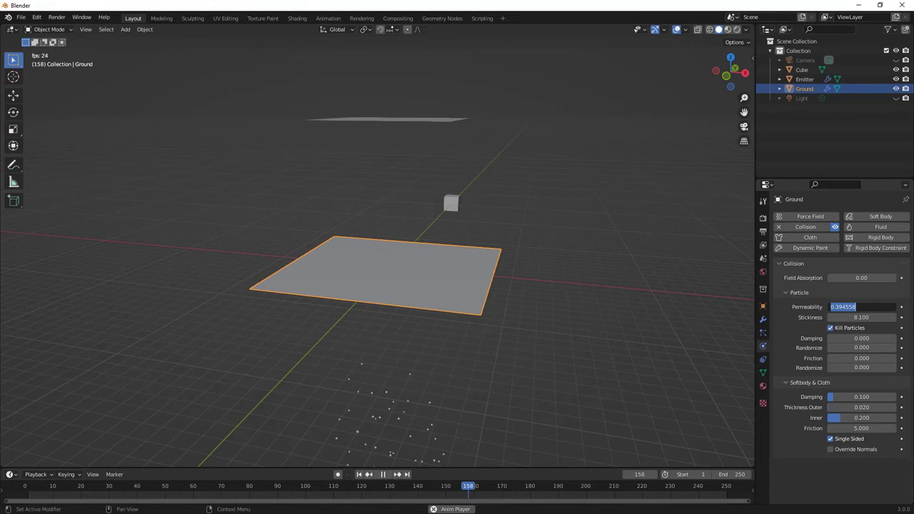
Step: Set the Emitter's emission End frame to 1, then reselect the Ground's collision settings
left_click(444, 122)
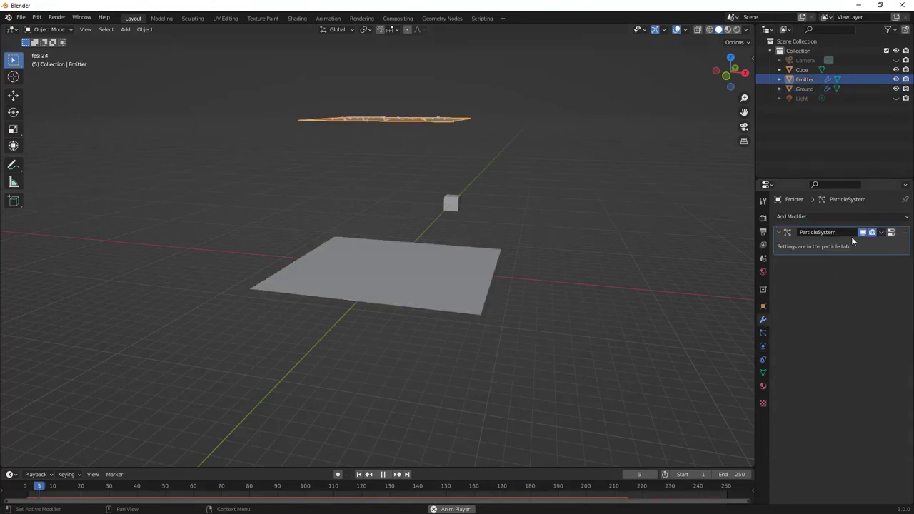
left_click(763, 333)
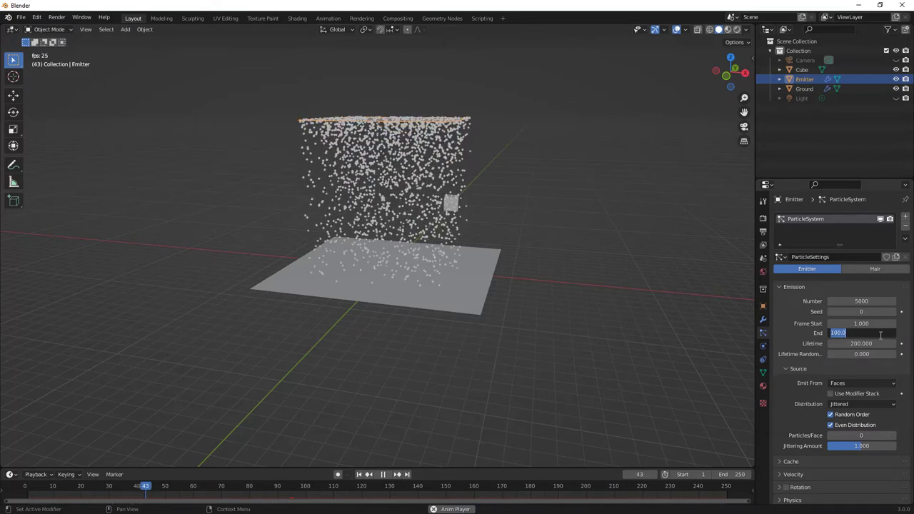
type("1")
key("Return")
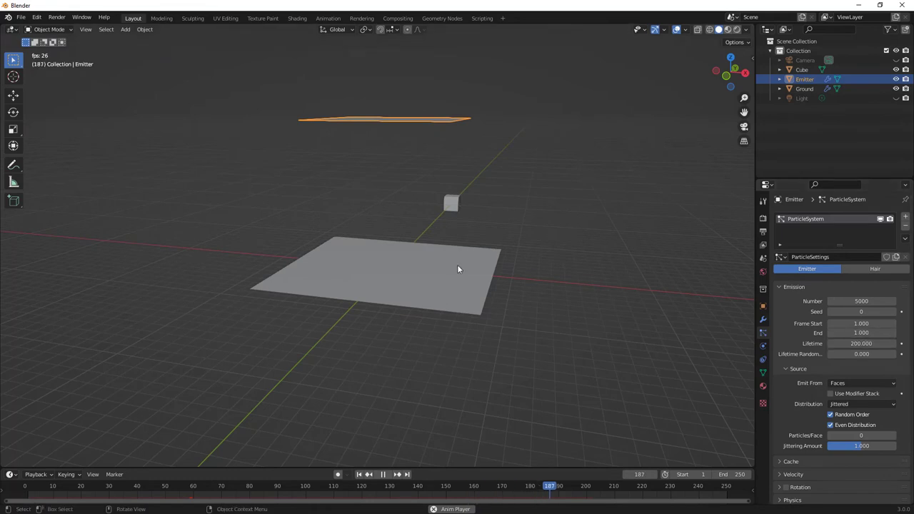
left_click(495, 282)
left_click(764, 346)
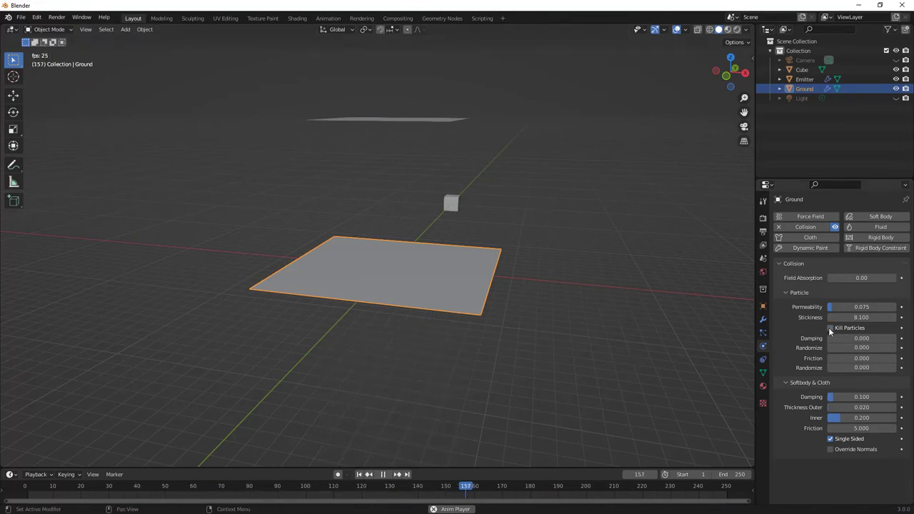
Step: Set the Ground's Permeability to 0 and Stickiness to 1.1, then reselect the Emitter's particles
left_click_drag(832, 308, 821, 308)
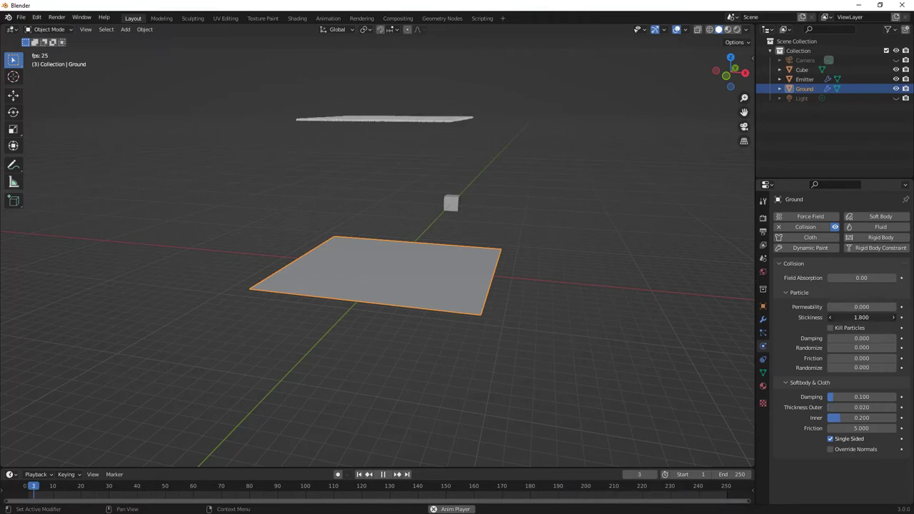
left_click(830, 317)
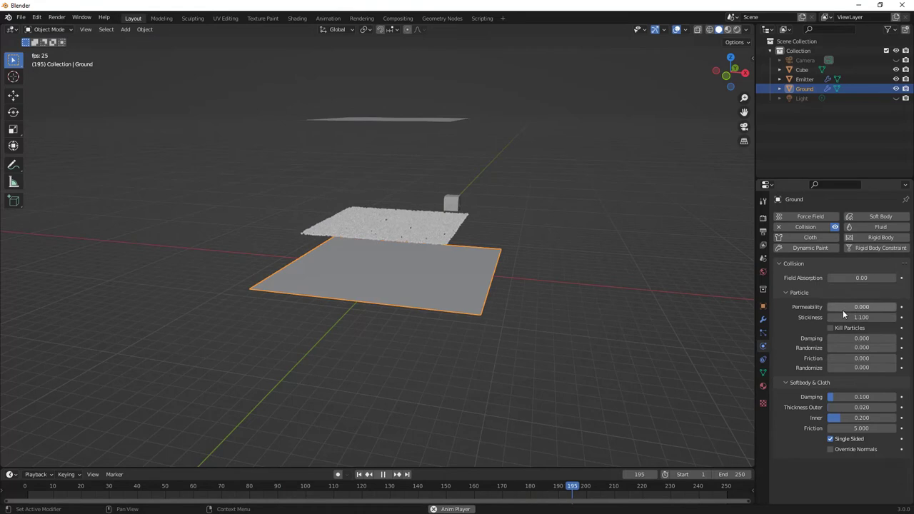
left_click(441, 119)
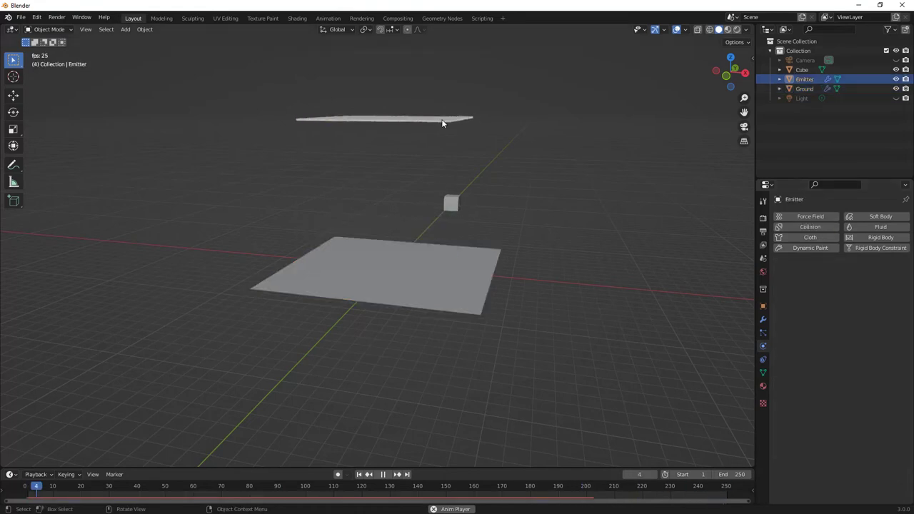
left_click(763, 333)
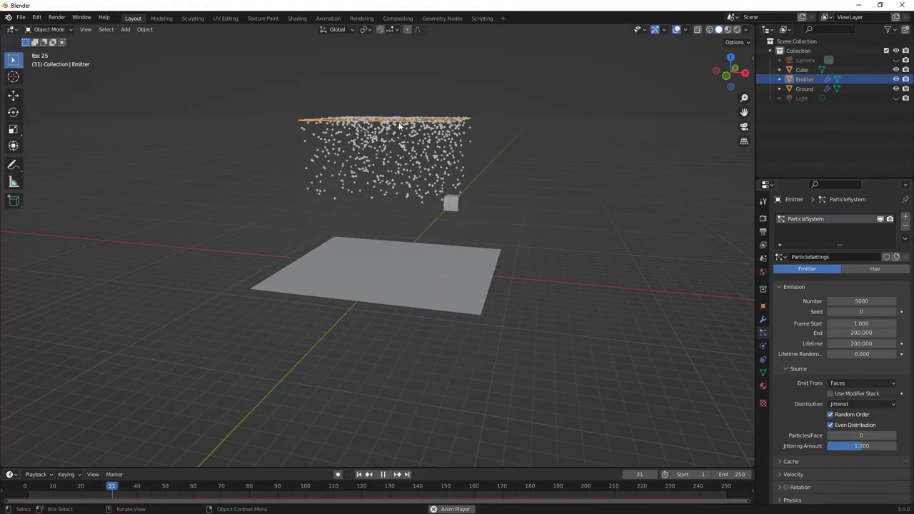
Step: Select the Ground plane, show its Physics collision settings, and check it from the front view
left_click(479, 274)
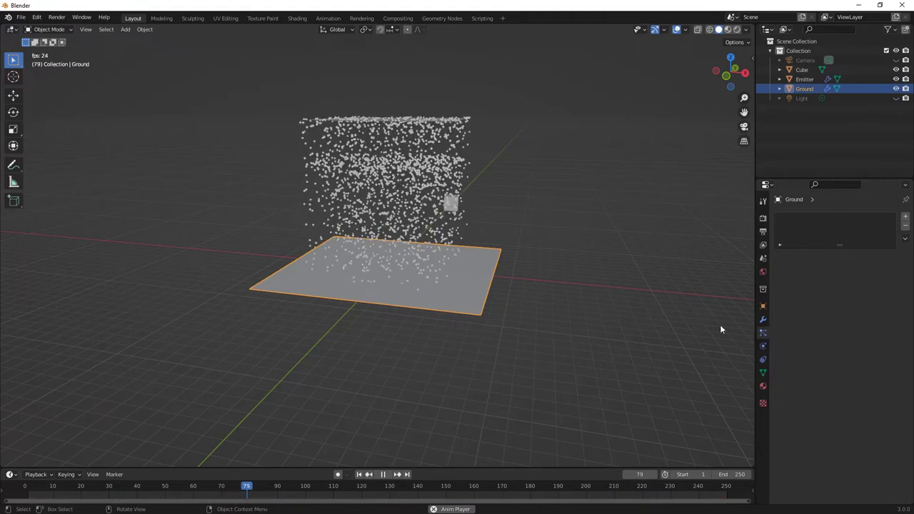
left_click(763, 345)
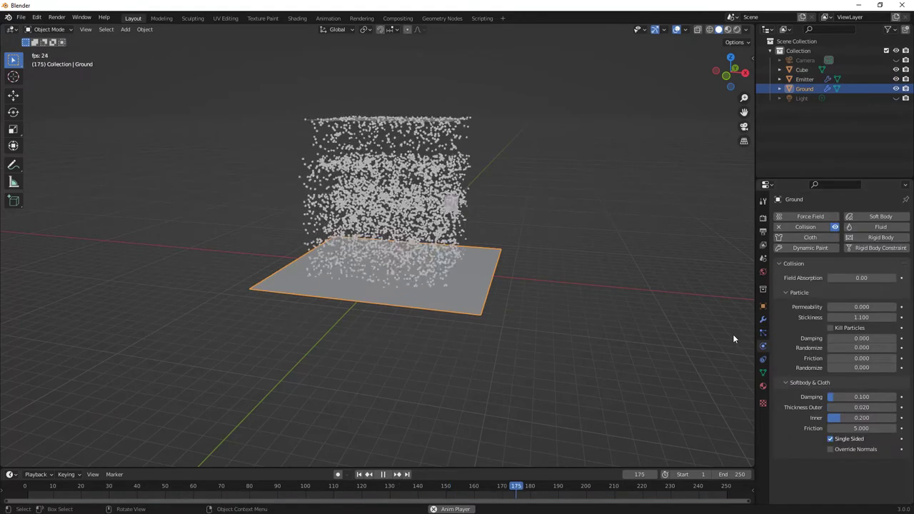
left_click(722, 70)
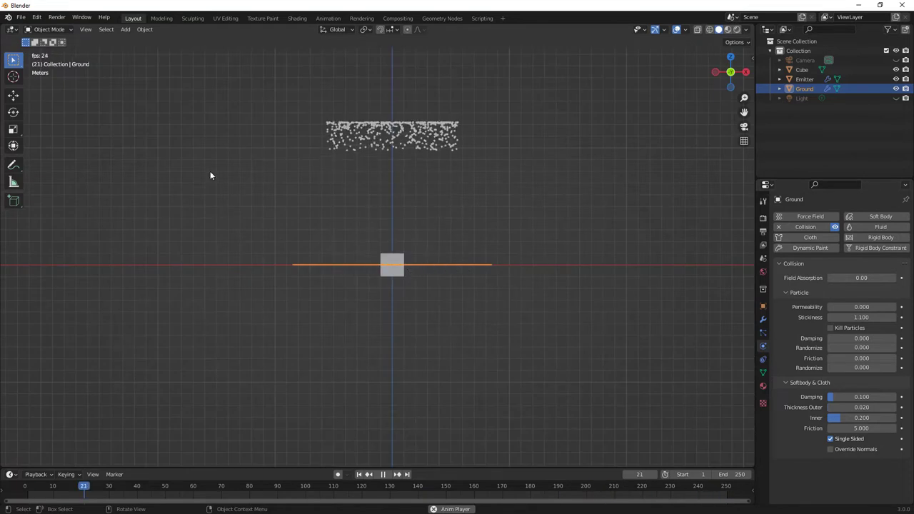
left_click(14, 112)
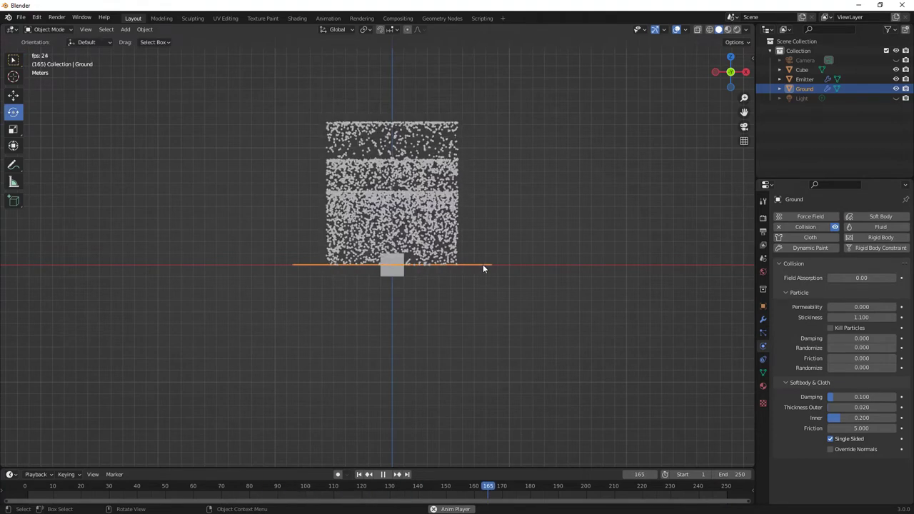
left_click(13, 61)
middle_click_drag(567, 225, 445, 279)
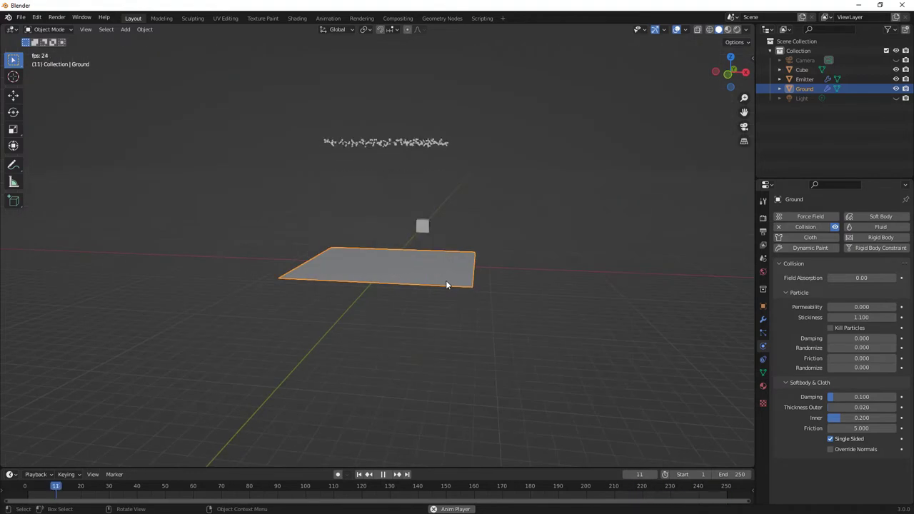
Step: Tilt the Ground plane about the Y axis, then orbit to inspect it nearly edge-on
key("r")
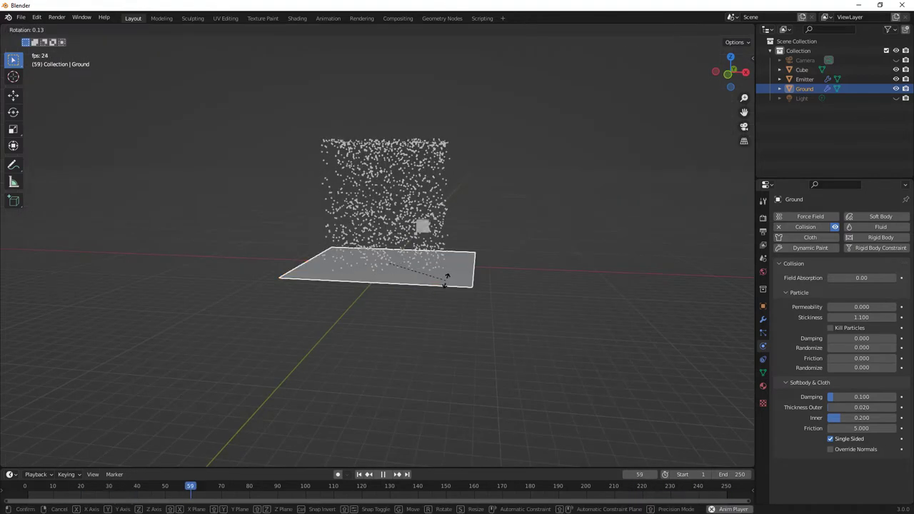
key("y")
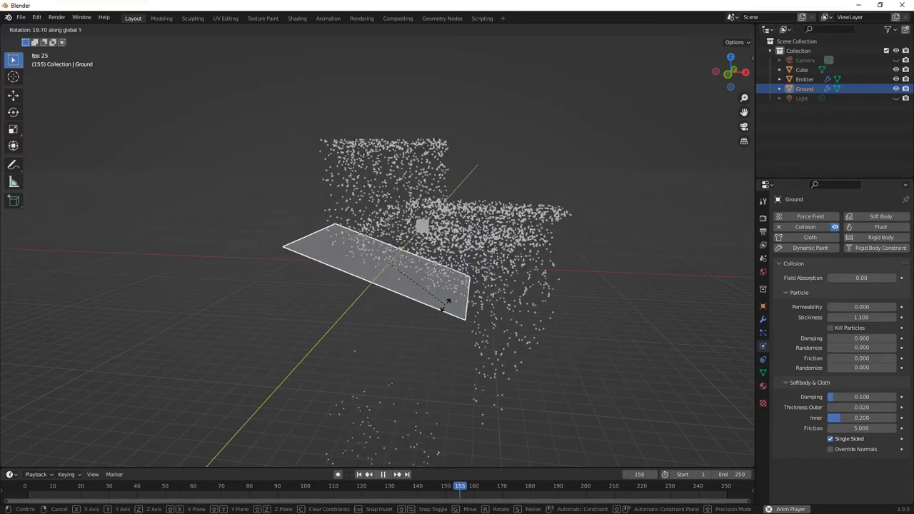
left_click(448, 303)
middle_click_drag(334, 247, 432, 325)
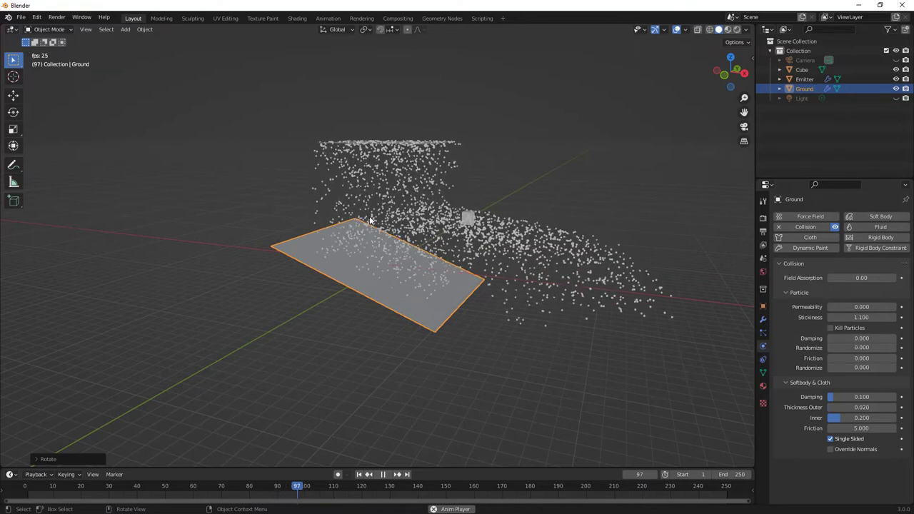
middle_click_drag(350, 235, 387, 227)
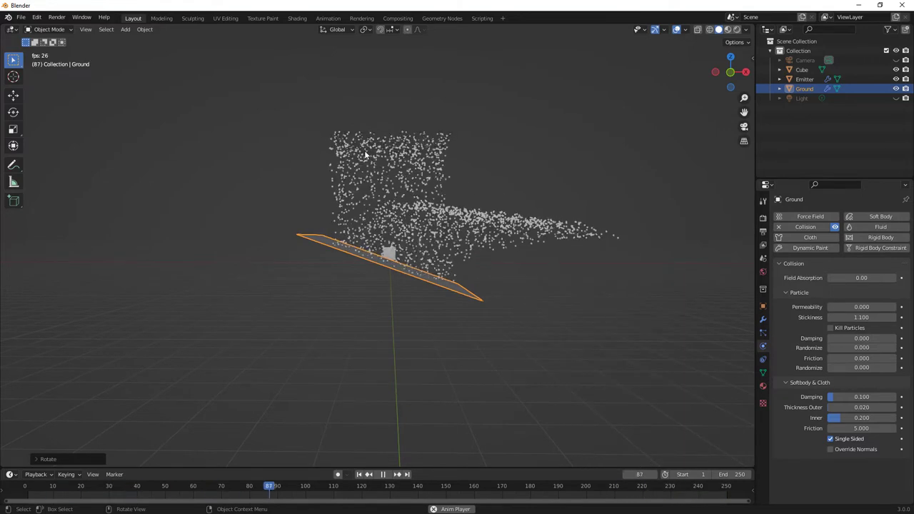
middle_click_drag(440, 211, 525, 249)
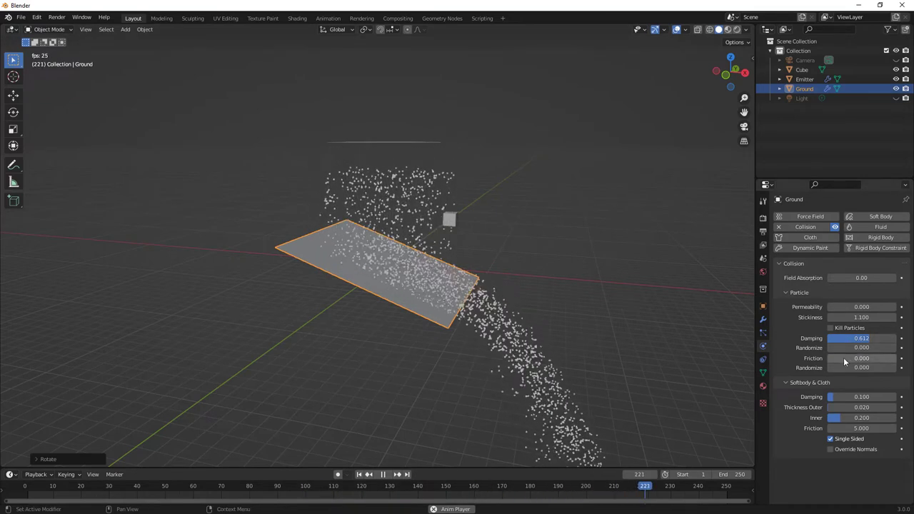
Step: Frame the tilted Ground from the front and set its particle collision friction to 0.395
left_click(736, 67)
scroll(373, 256, "up", 3)
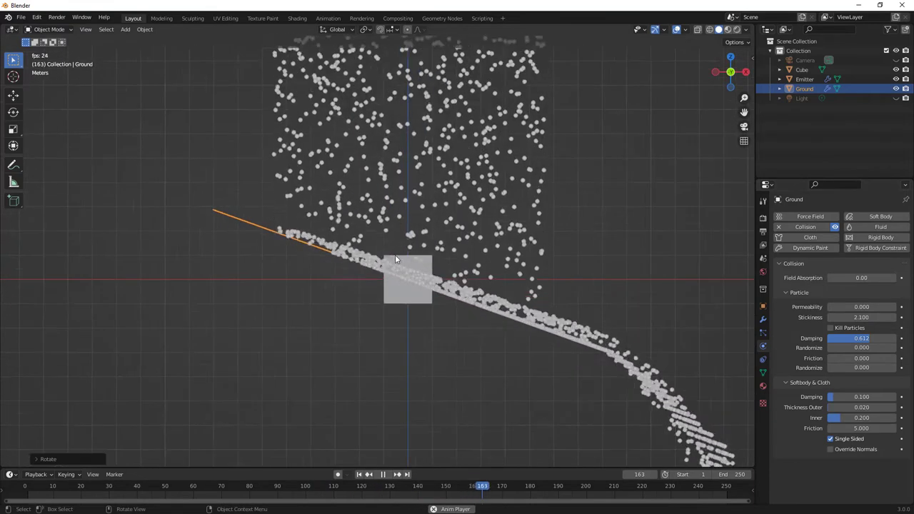
middle_click_drag(337, 247, 343, 307)
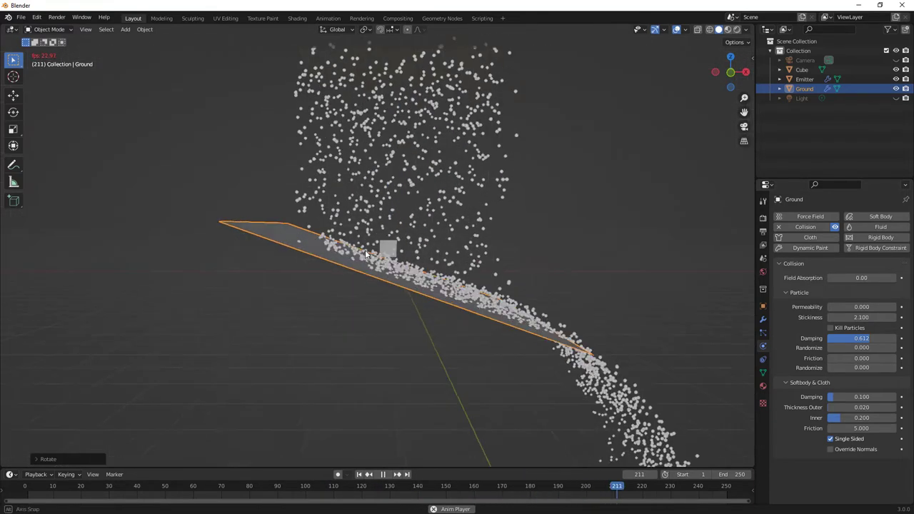
left_click(730, 75)
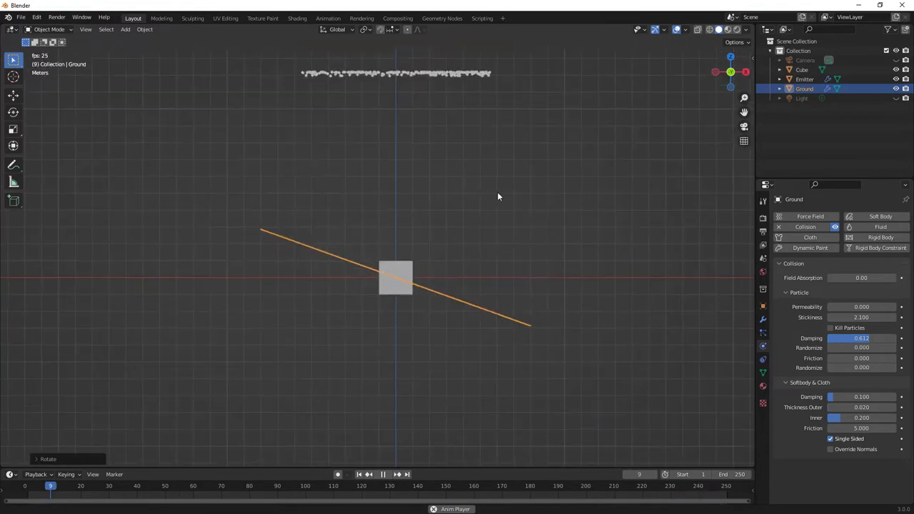
middle_click_drag(498, 190, 488, 239, "shift")
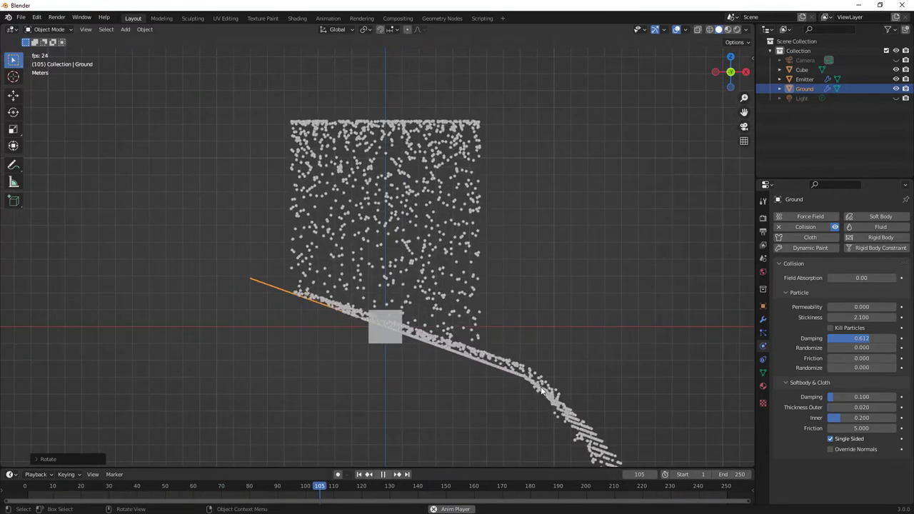
left_click_drag(850, 358, 885, 358)
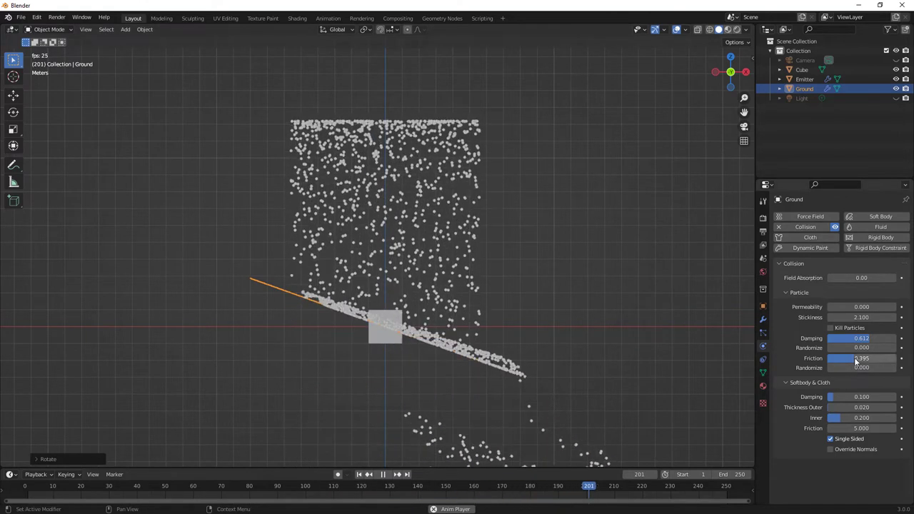
middle_click_drag(614, 383, 576, 381)
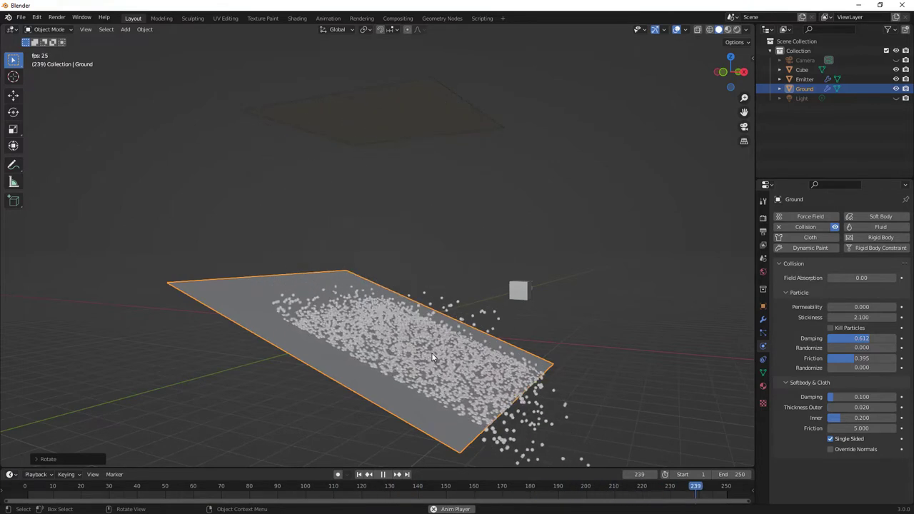
middle_click_drag(430, 350, 340, 295, "shift")
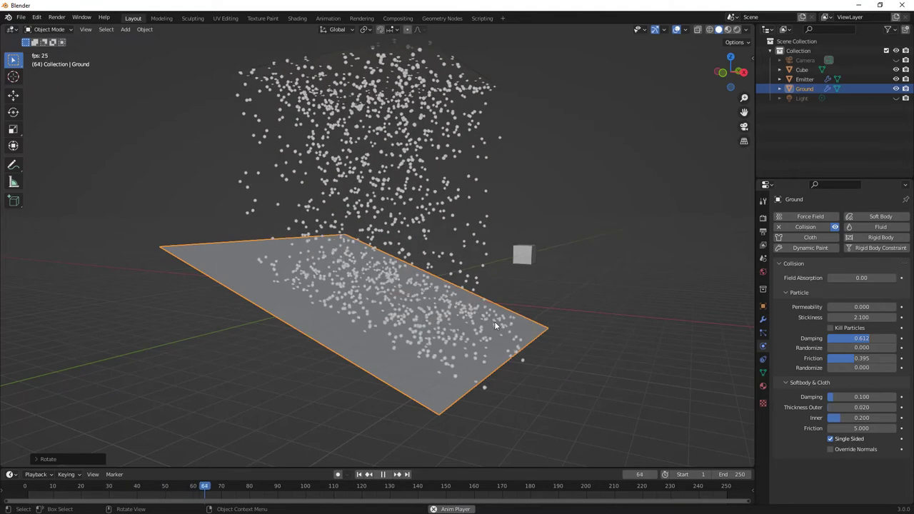
scroll(497, 321, "down", 4)
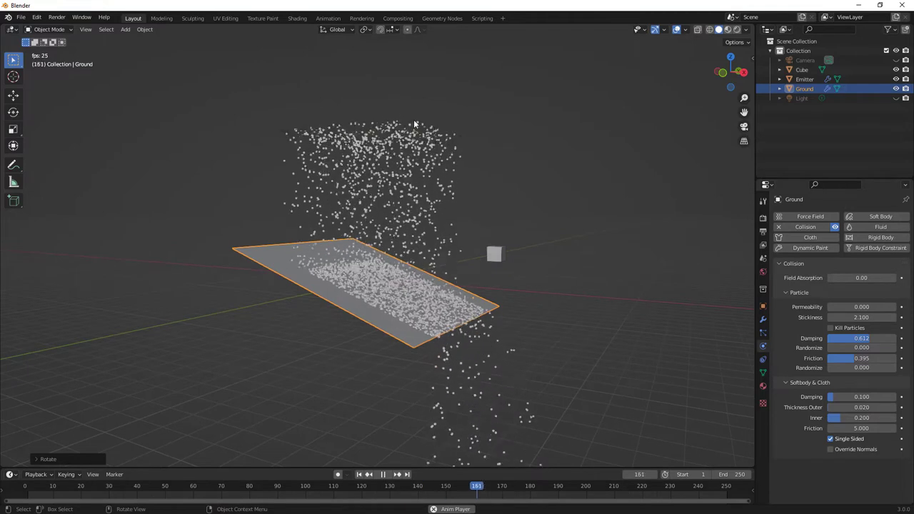
Step: Select the Emitter, show its Particles emission settings, and keep the Jittered distribution
left_click(389, 125)
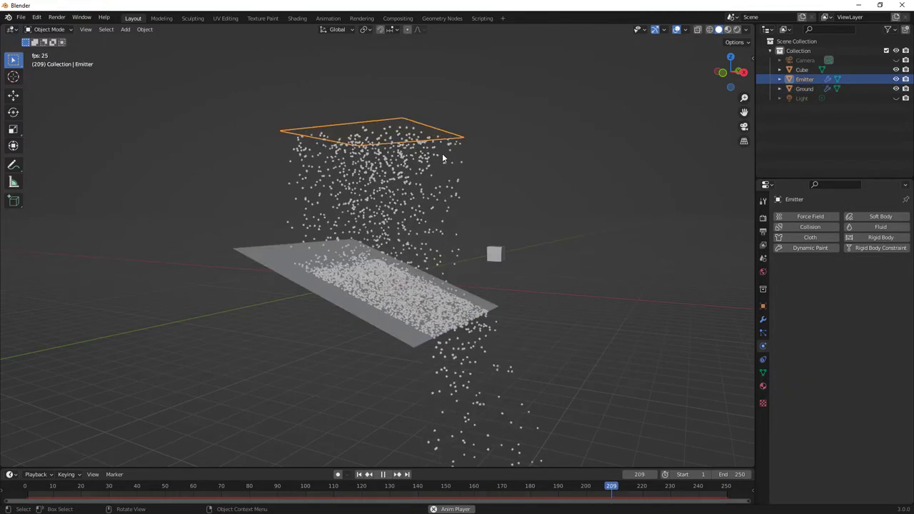
left_click(763, 331)
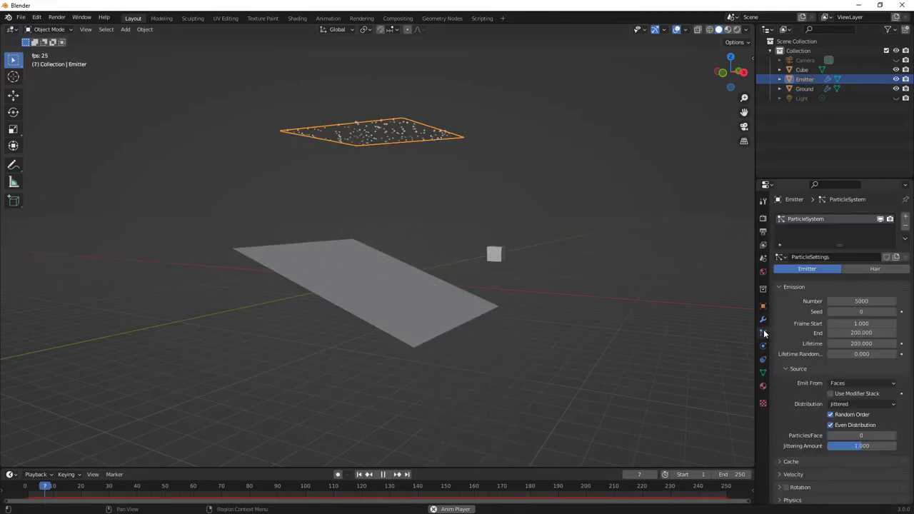
scroll(796, 327, "down", 2)
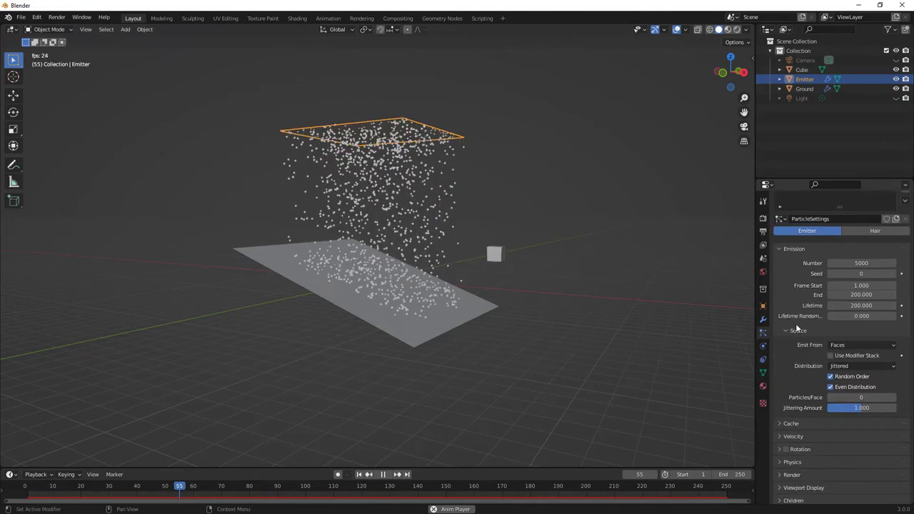
scroll(797, 324, "down", 1)
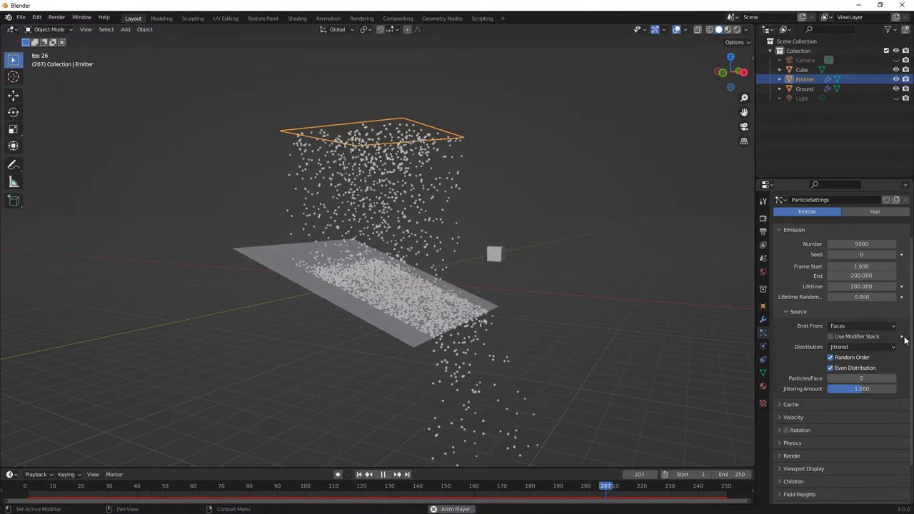
left_click(851, 348)
left_click(850, 349)
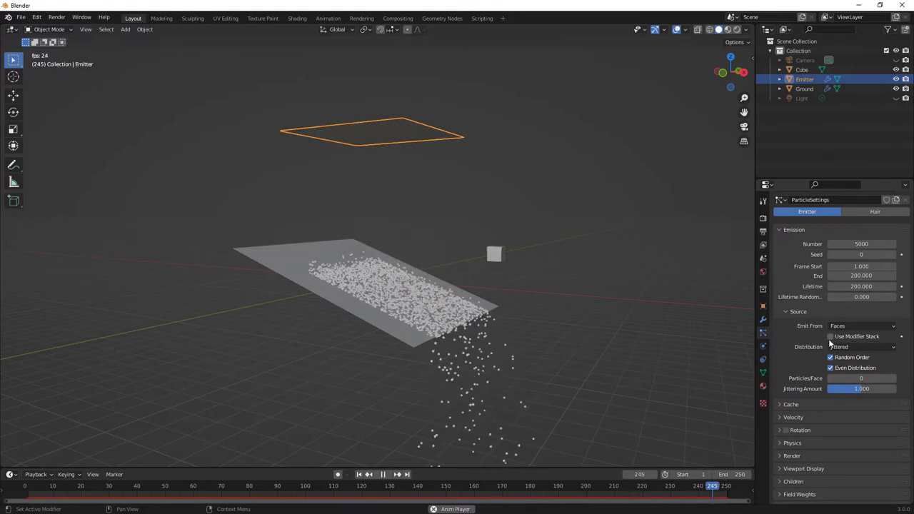
Step: Enable Use Modifier Stack for the Emitter's source, checking its Modifiers tab before returning
left_click(831, 337)
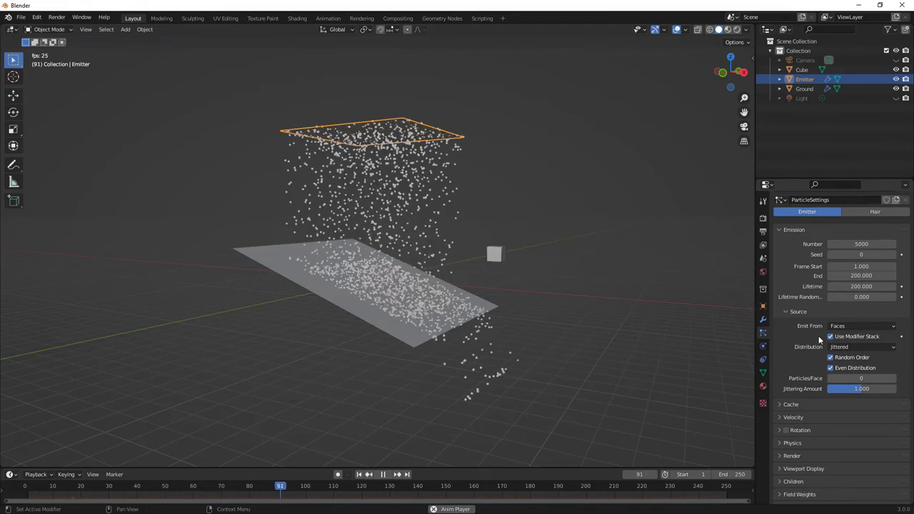
left_click(762, 319)
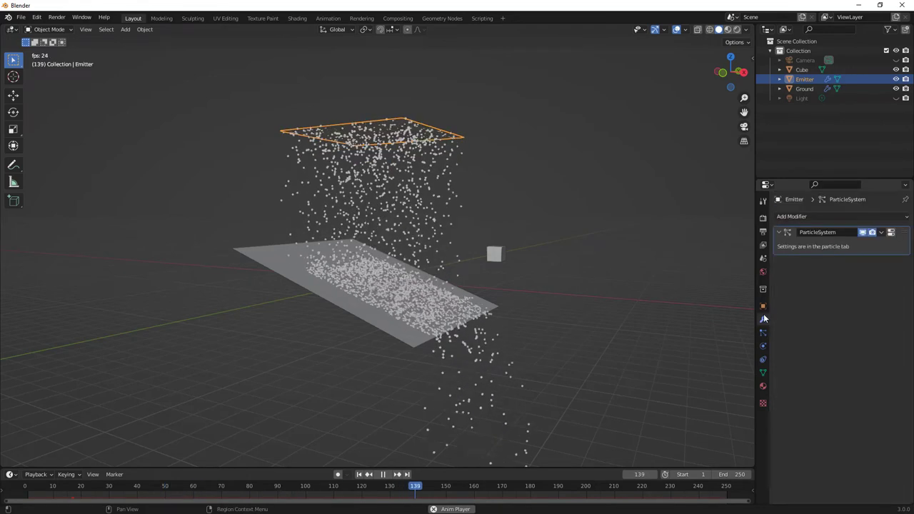
left_click(763, 333)
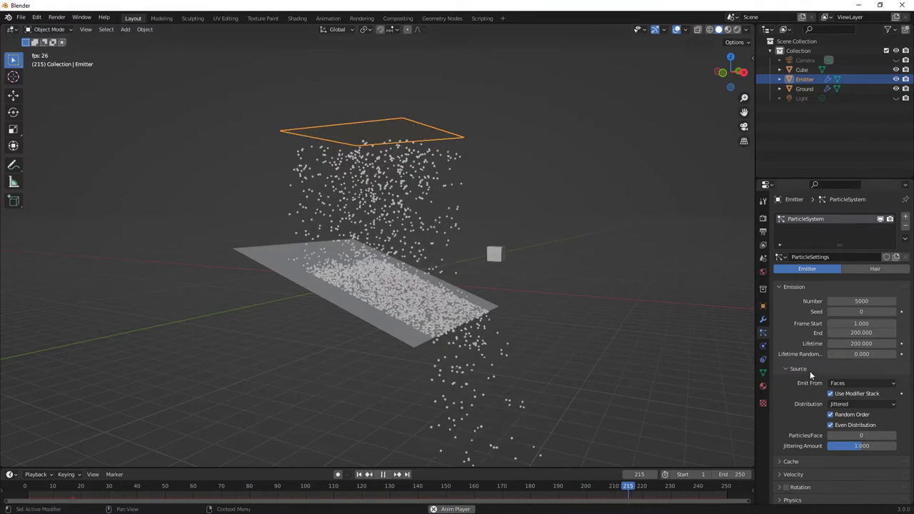
Step: Keep Emit From on Faces and bring up the Distribution dropdown choices
scroll(810, 371, "down", 5)
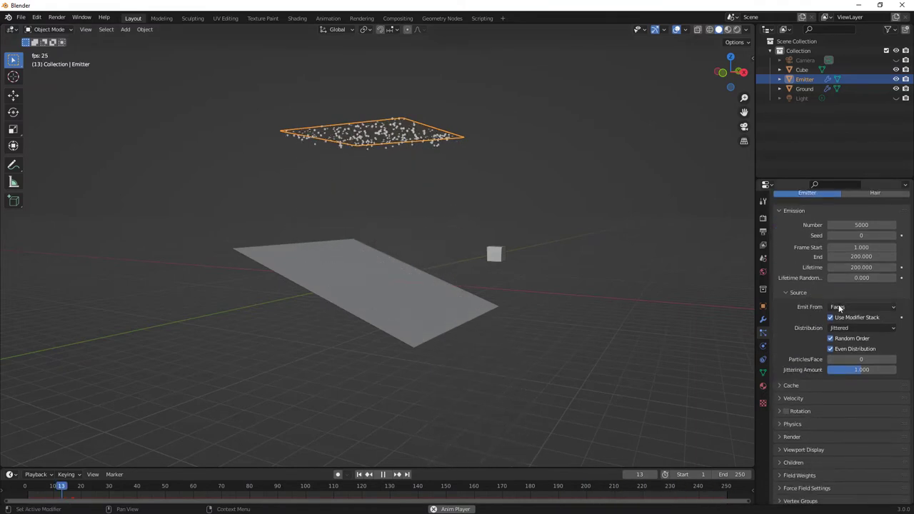
left_click(855, 307)
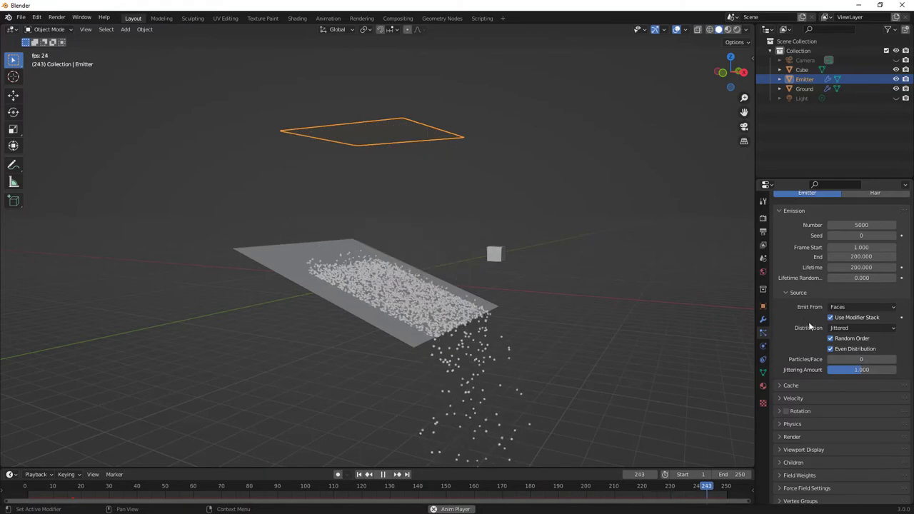
left_click(863, 327)
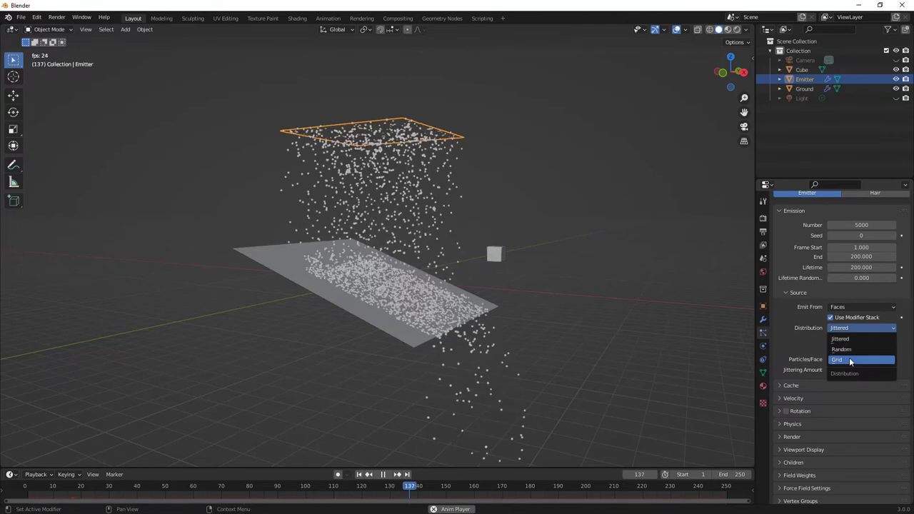
left_click(850, 360)
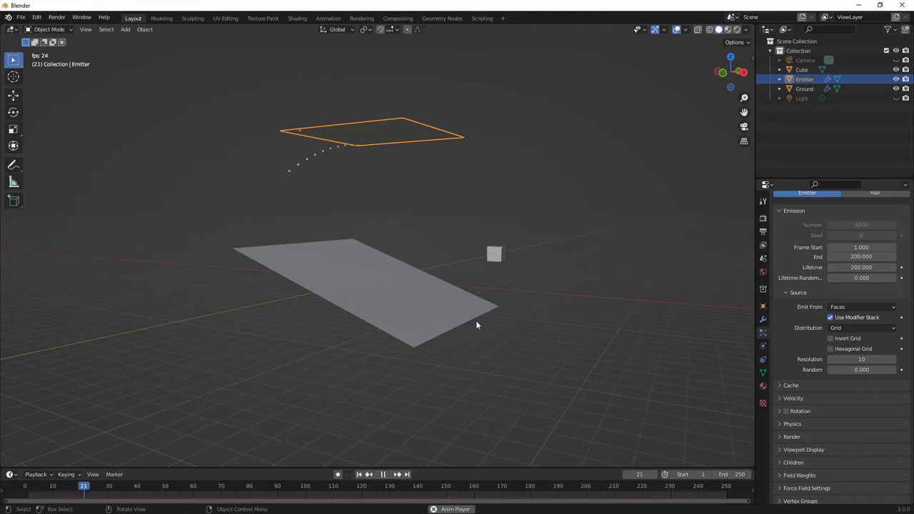
left_click(842, 328)
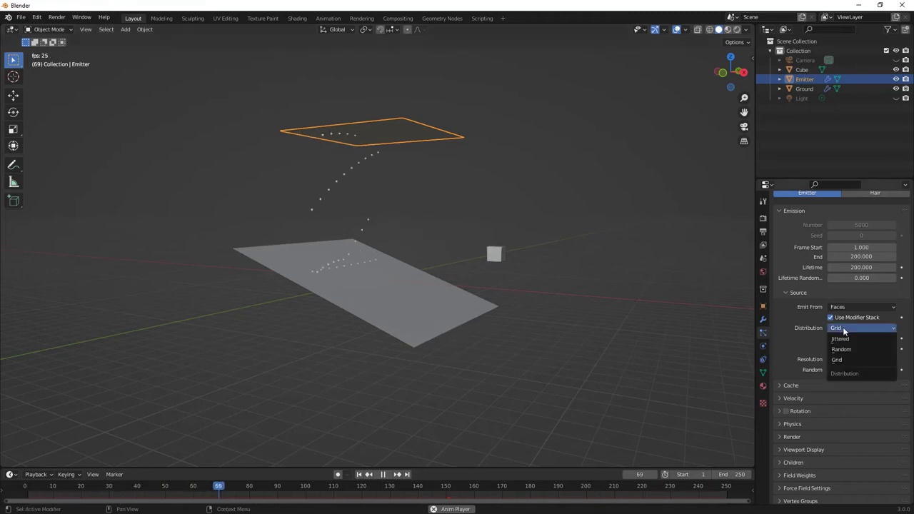
left_click(850, 339)
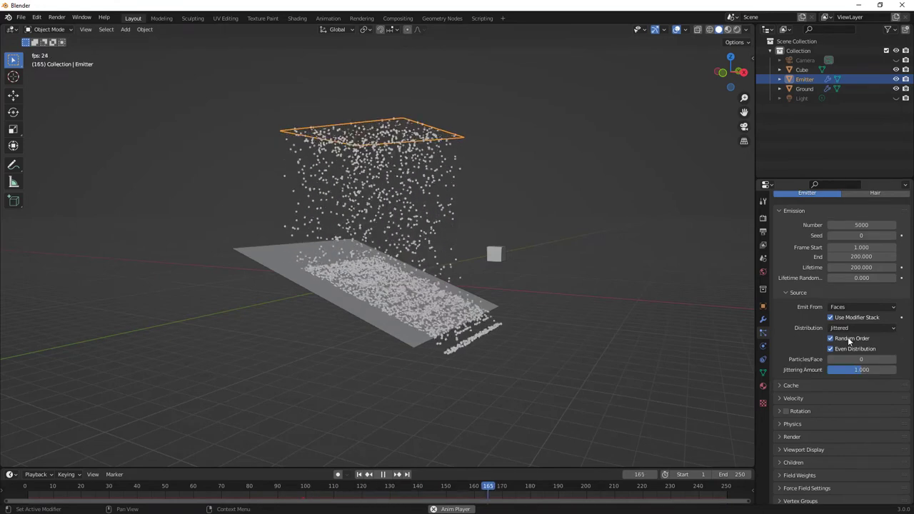
scroll(794, 327, "down", 1)
scroll(794, 326, "down", 1)
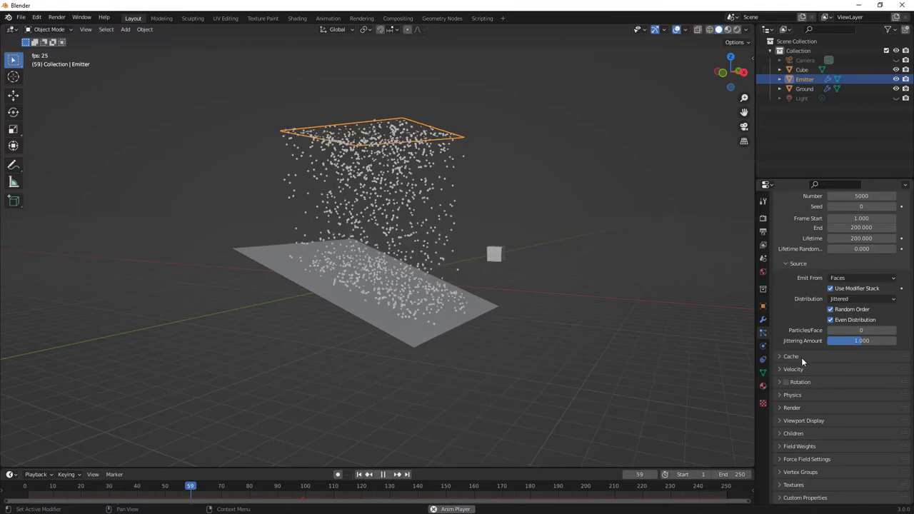
Step: Briefly check the Cache panel, then expand the particle Velocity panel
left_click(778, 356)
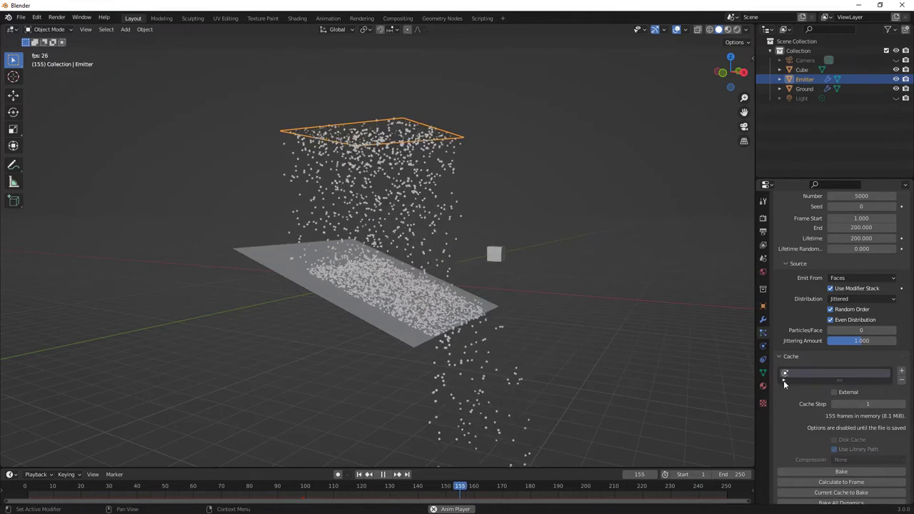
left_click(778, 354)
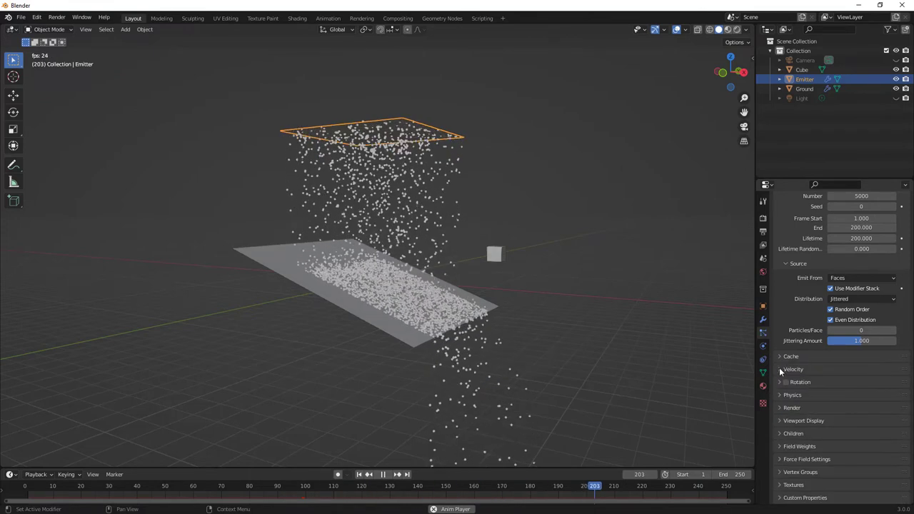
left_click(780, 369)
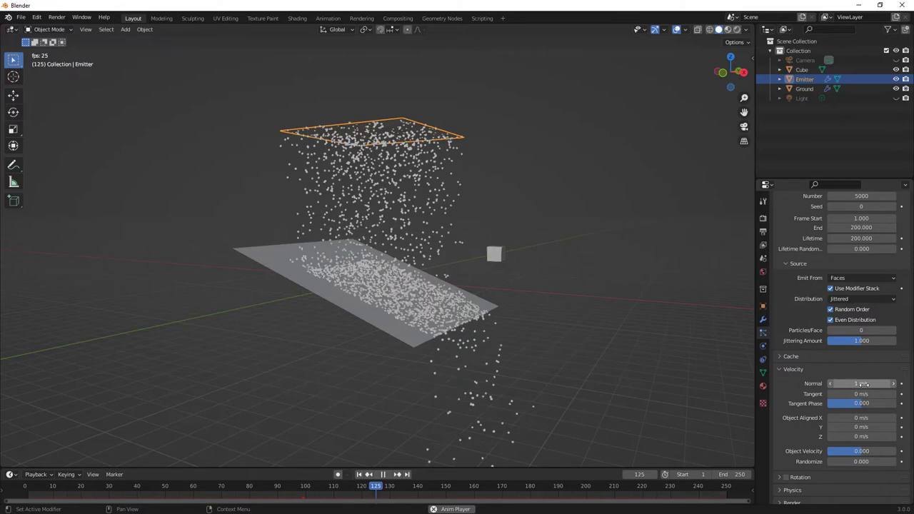
Step: Lower Normal velocity to 0.1 m/s and reset the Object Aligned Z velocity to 0
left_click_drag(865, 385, 865, 385)
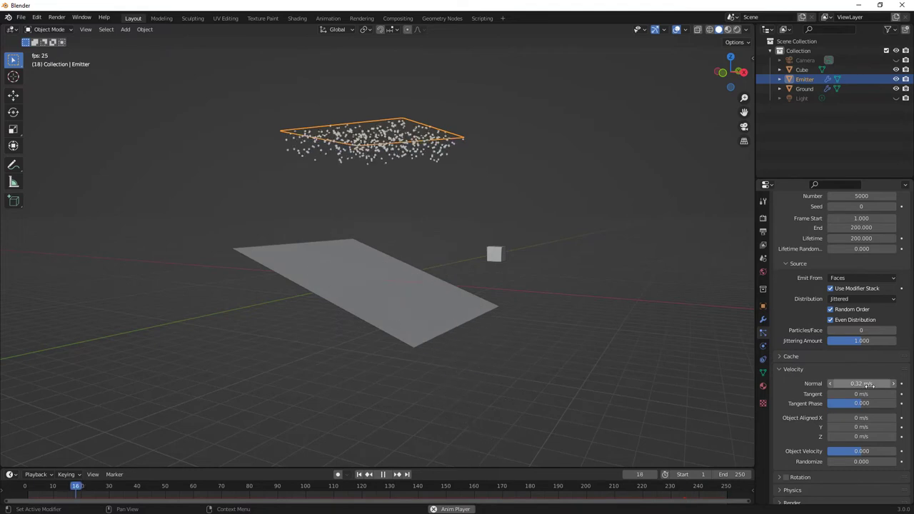
left_click_drag(869, 384, 854, 385)
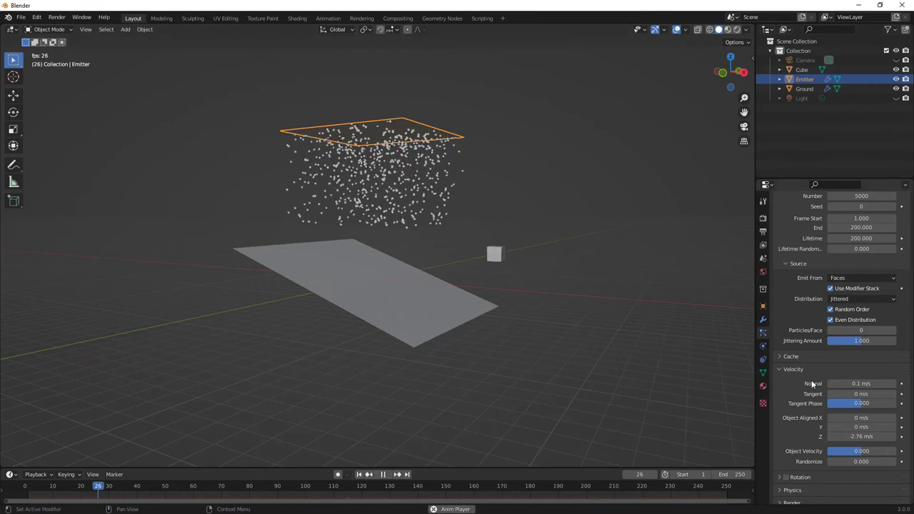
mouse_move(844, 437)
left_mouse_down()
mouse_move(886, 437)
mouse_move(833, 437)
left_mouse_up()
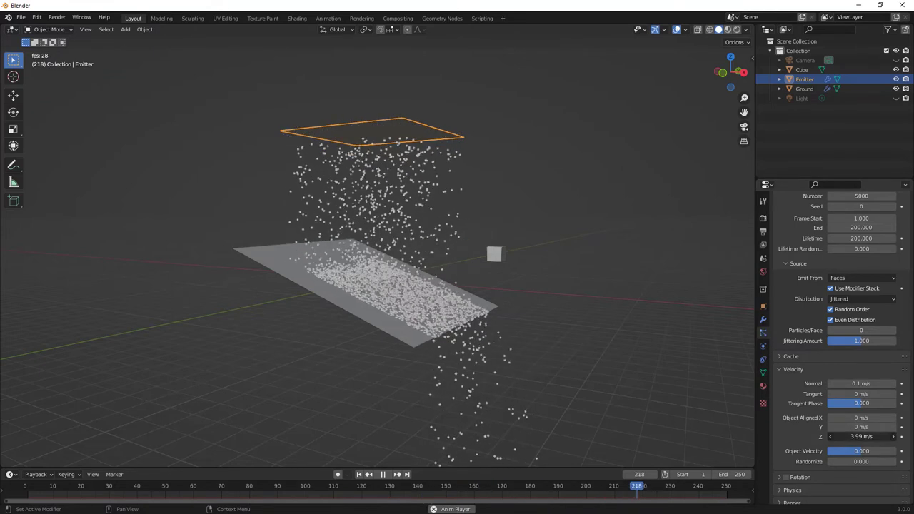
left_click_drag(839, 436, 888, 437)
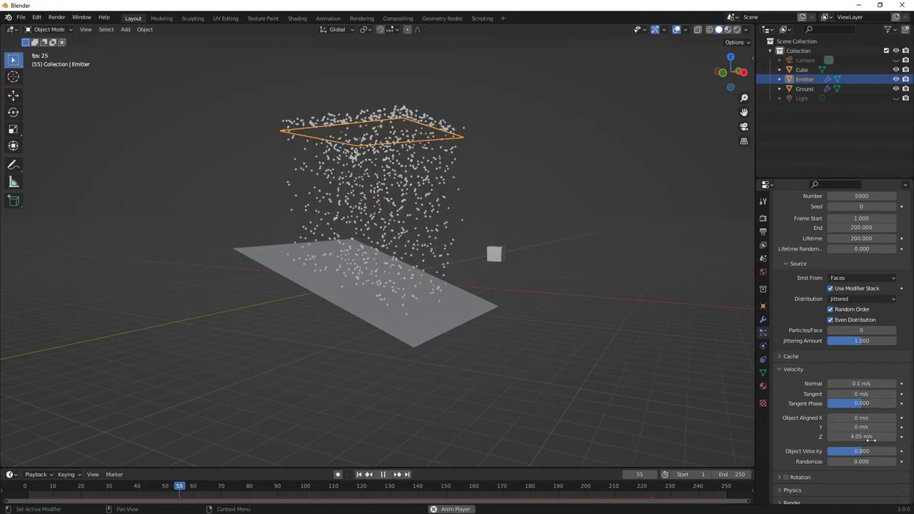
key("BackSpace")
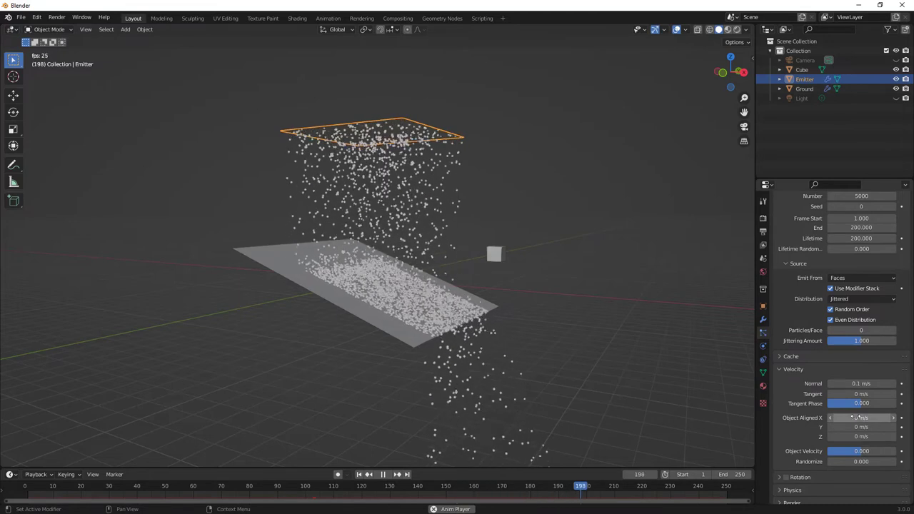
Step: Glance at Rotation, then expand the Physics panel showing Newtonian type with 1 kg mass
scroll(789, 398, "down", 4)
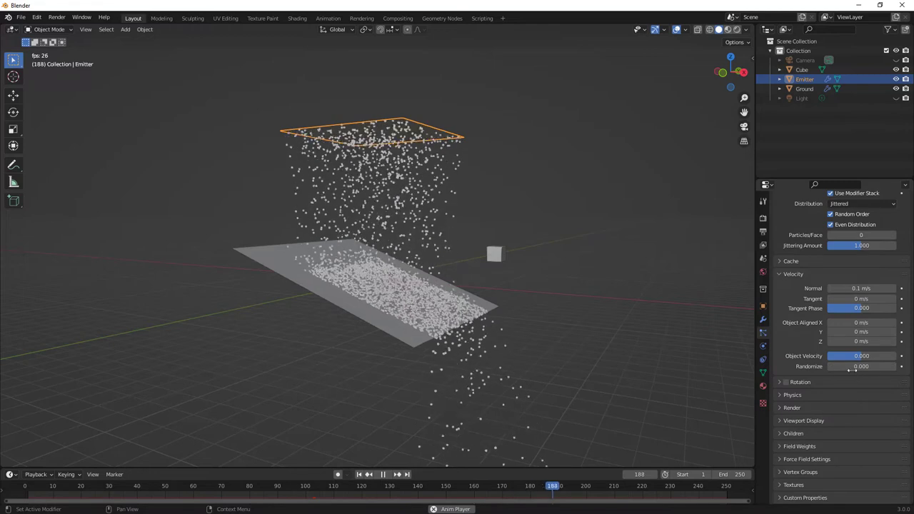
scroll(793, 349, "up", 8)
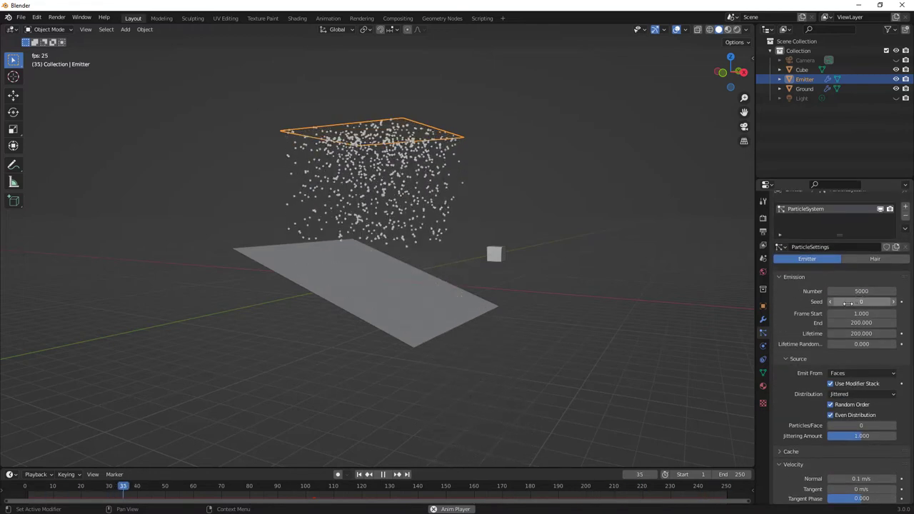
scroll(789, 314, "down", 7)
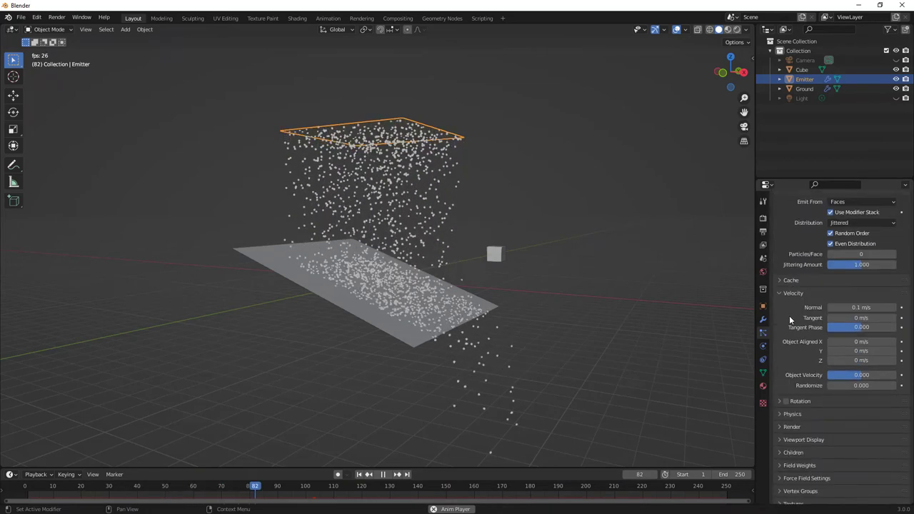
scroll(789, 315, "down", 1)
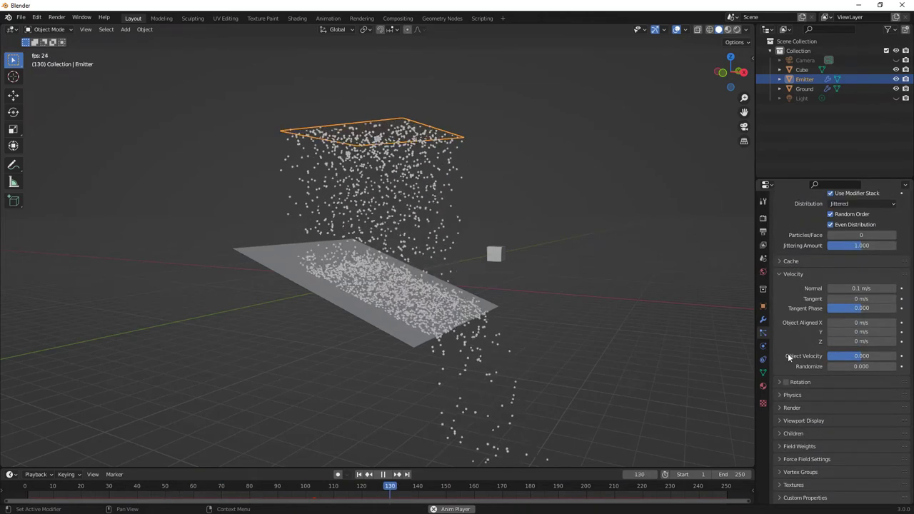
left_click(786, 382)
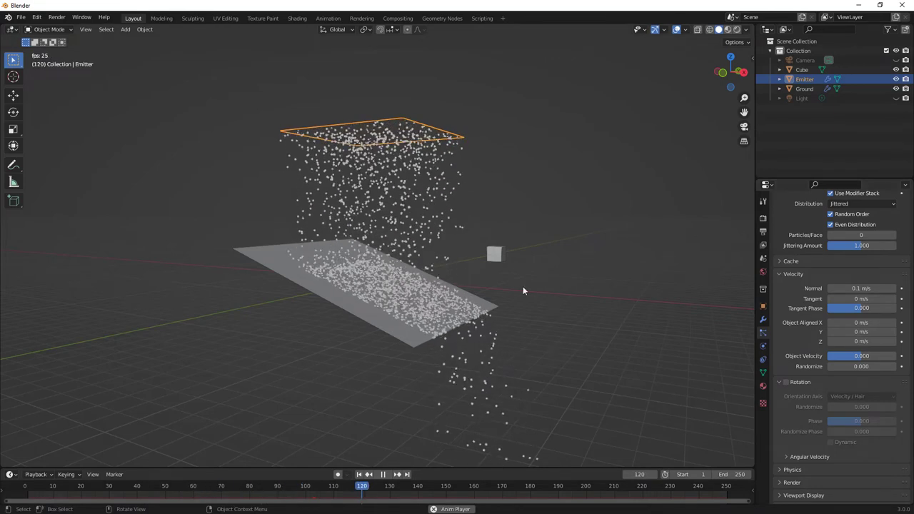
left_click(779, 382)
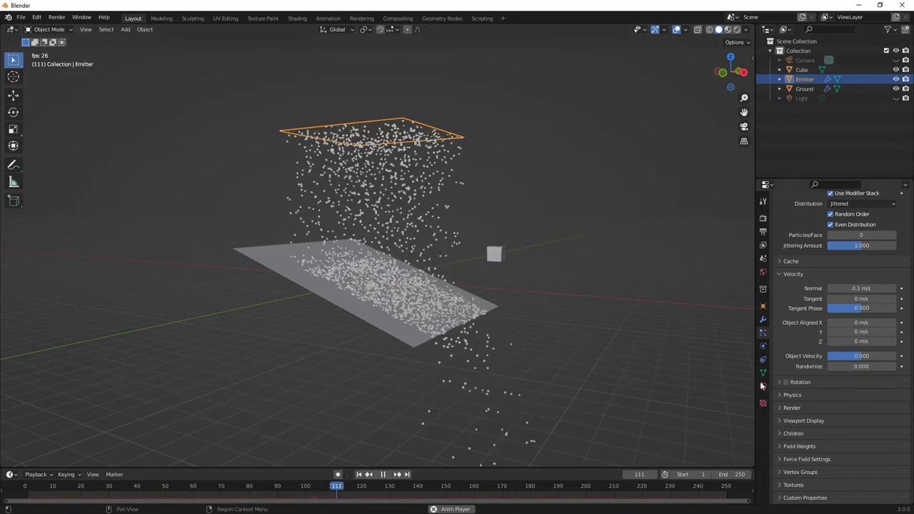
left_click(782, 395)
scroll(781, 400, "down", 2)
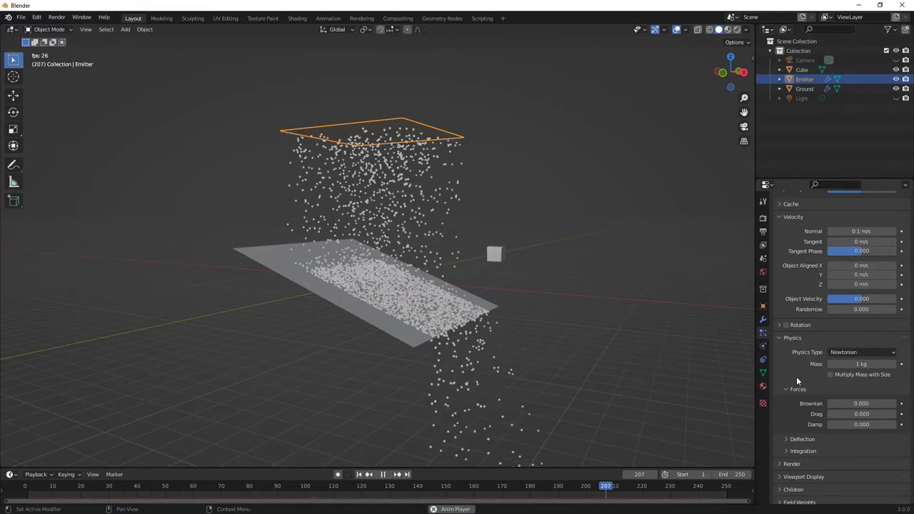
left_click(878, 354)
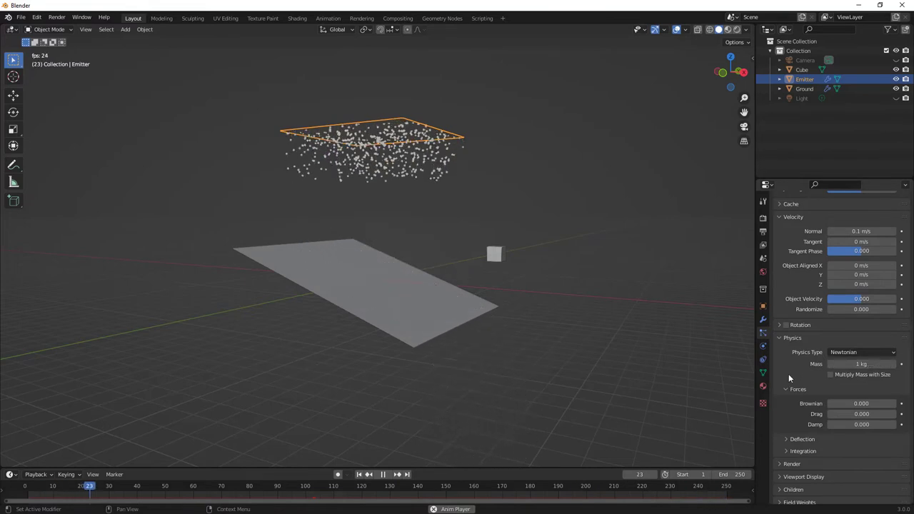
scroll(788, 374, "down", 3)
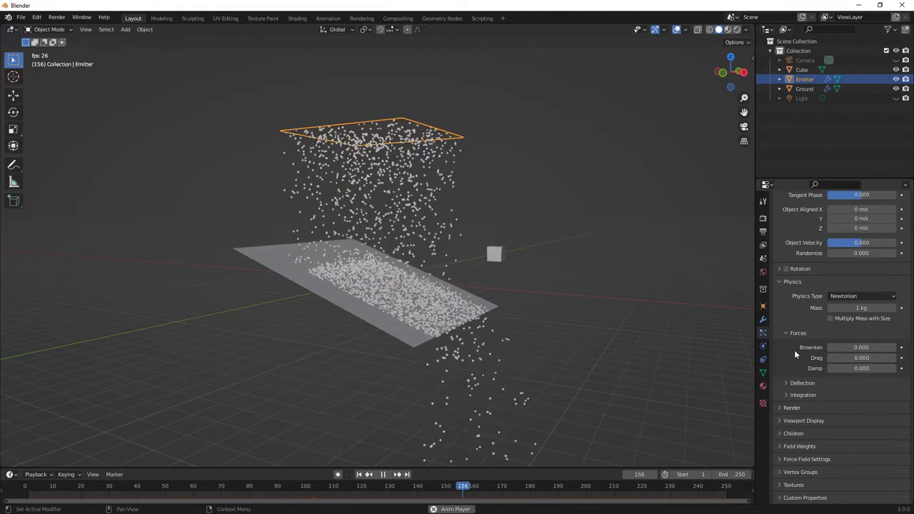
left_click(785, 394)
left_click(786, 395)
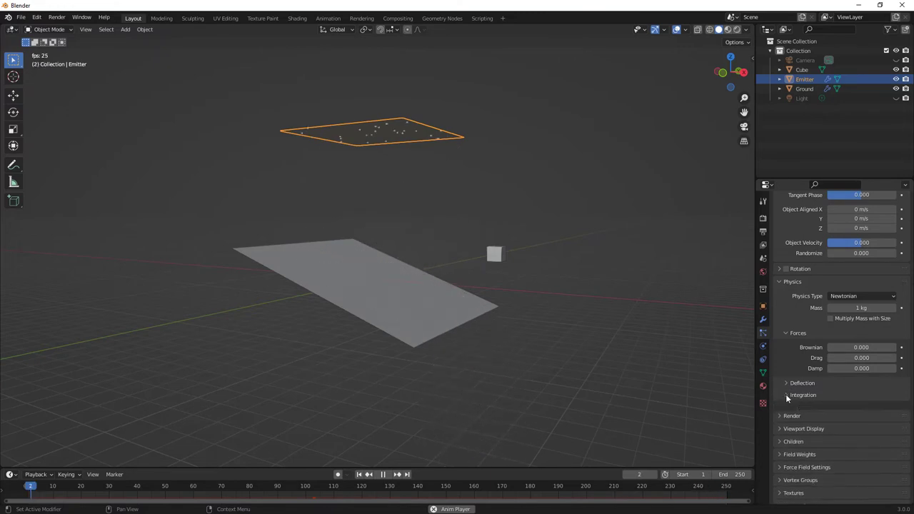
left_click(784, 382)
left_click(784, 382)
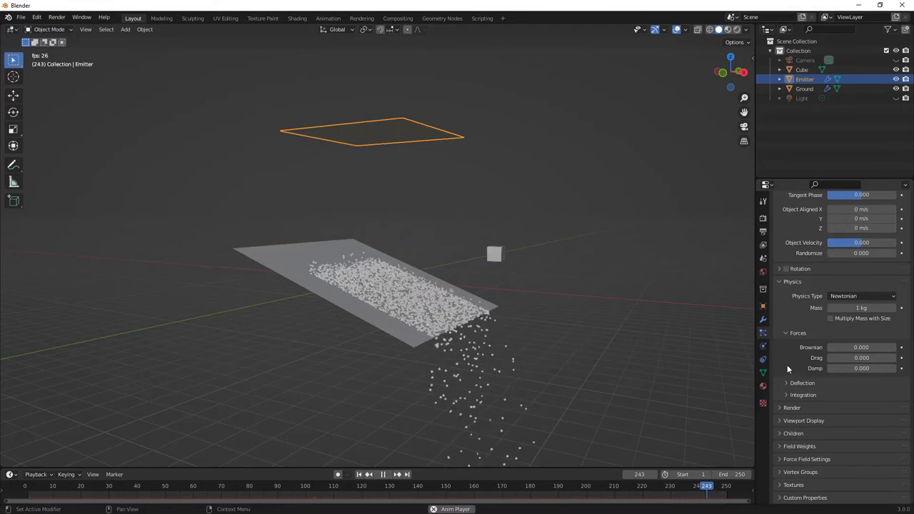
left_click(785, 331)
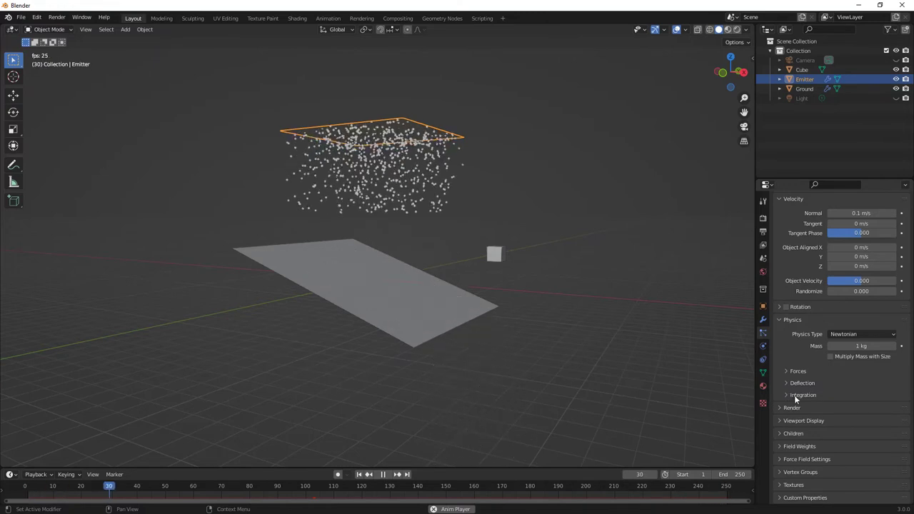
Step: Expand the Field Weights panel, showing Gravity and all other effector weights at 1.000
scroll(794, 395, "up", 10)
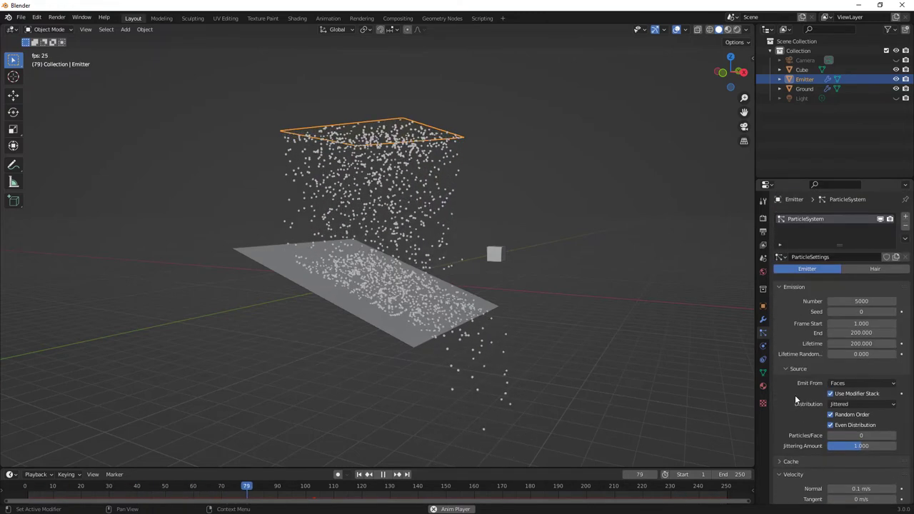
scroll(796, 398, "down", 1)
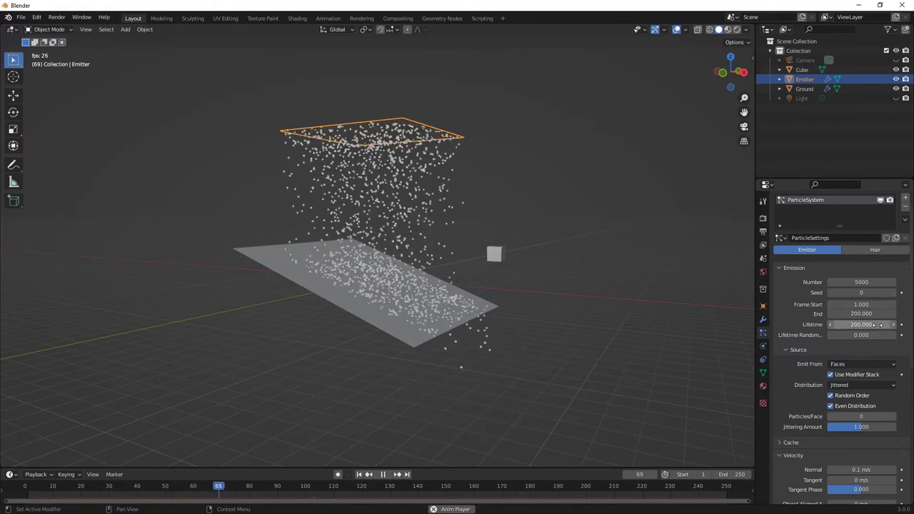
scroll(786, 360, "down", 2)
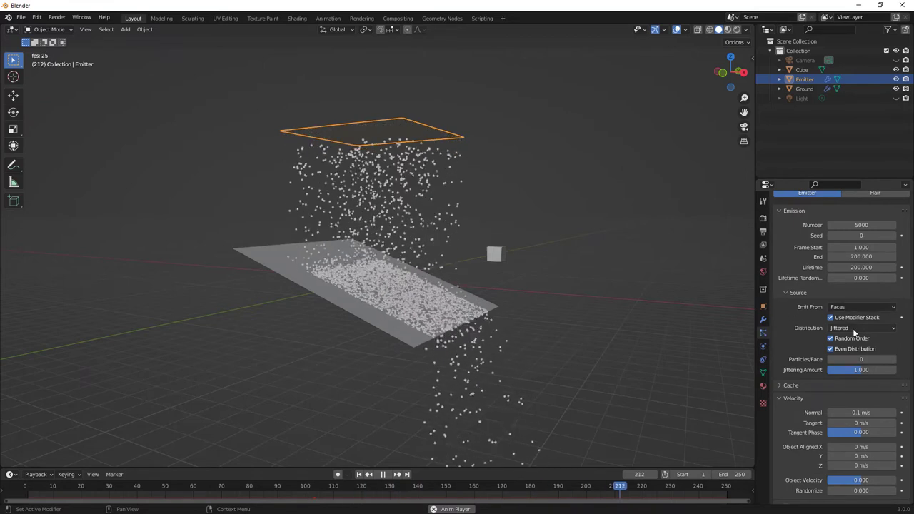
scroll(803, 334, "down", 3)
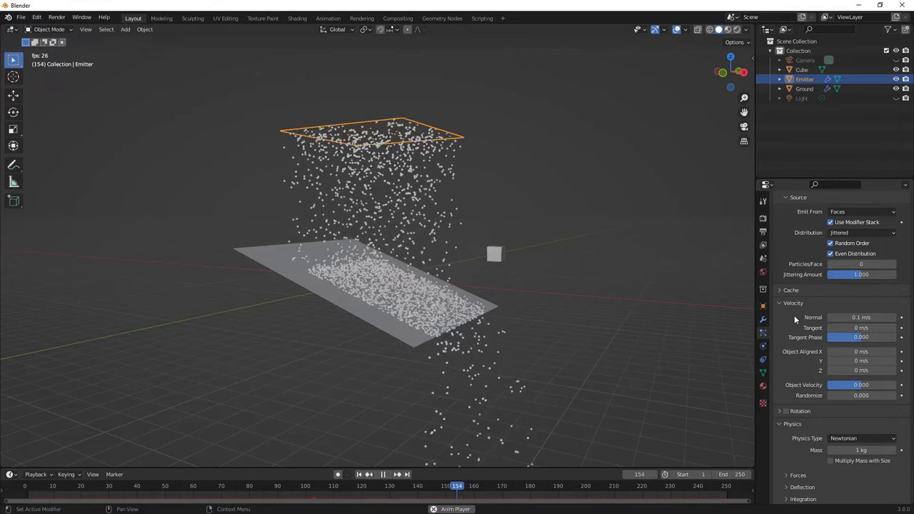
scroll(794, 315, "down", 4)
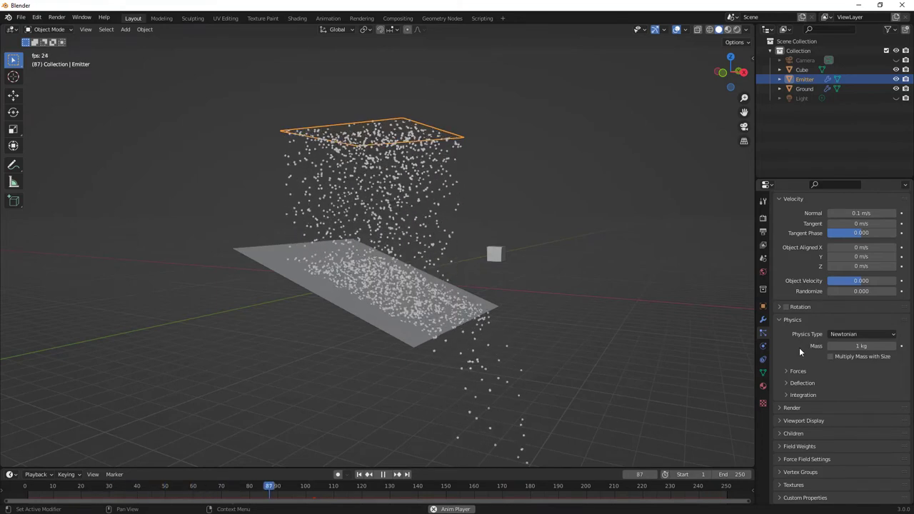
left_click(779, 446)
scroll(834, 418, "down", 2)
scroll(802, 399, "down", 4)
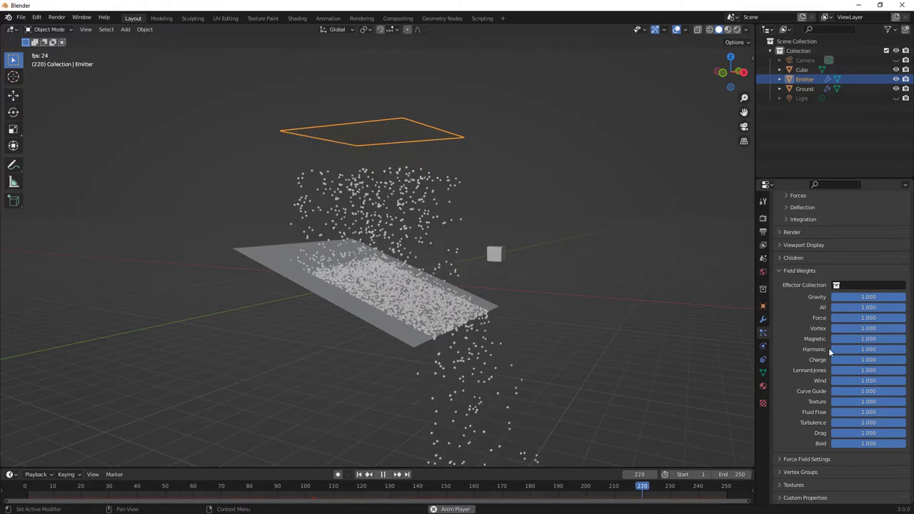
Step: Set the Emitter particles' Gravity field weight to 0.000
key("BackSpace")
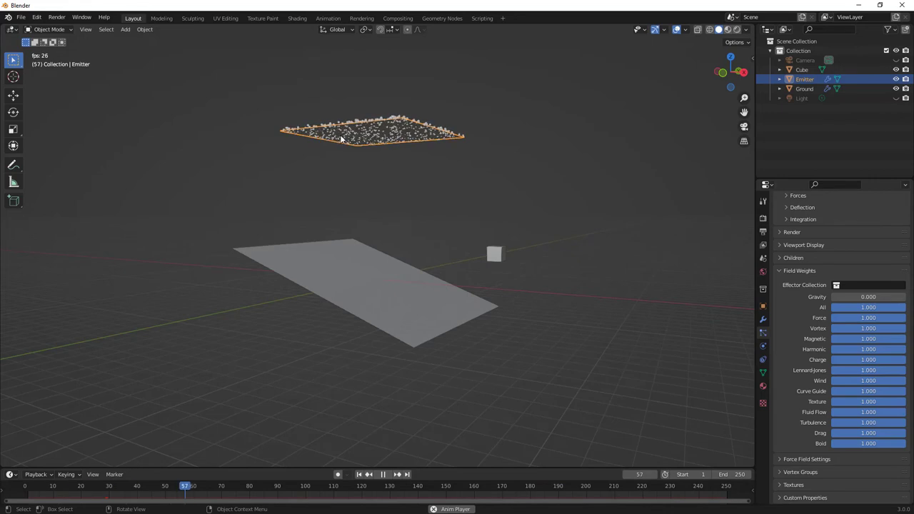
Step: Switch to front orthographic view and zoom in on the Emitter plane
left_click(721, 72)
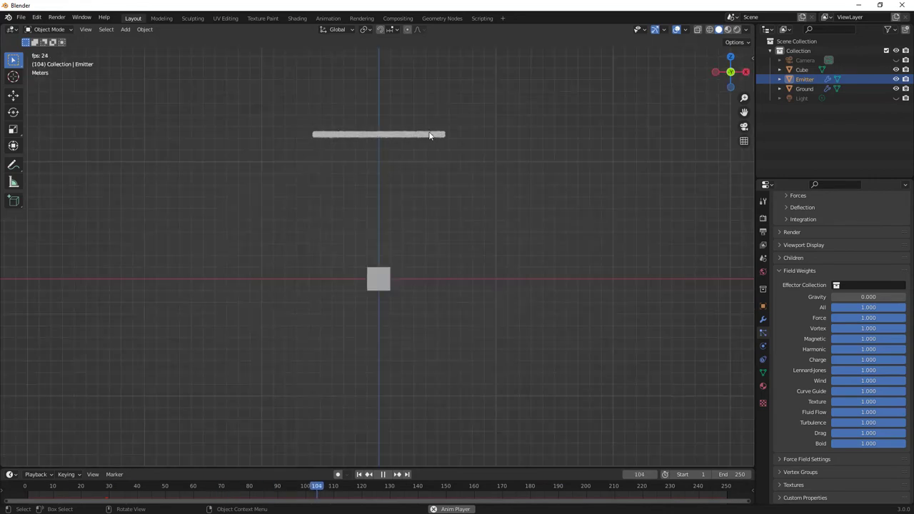
middle_click_drag(372, 135, 388, 190, "shift")
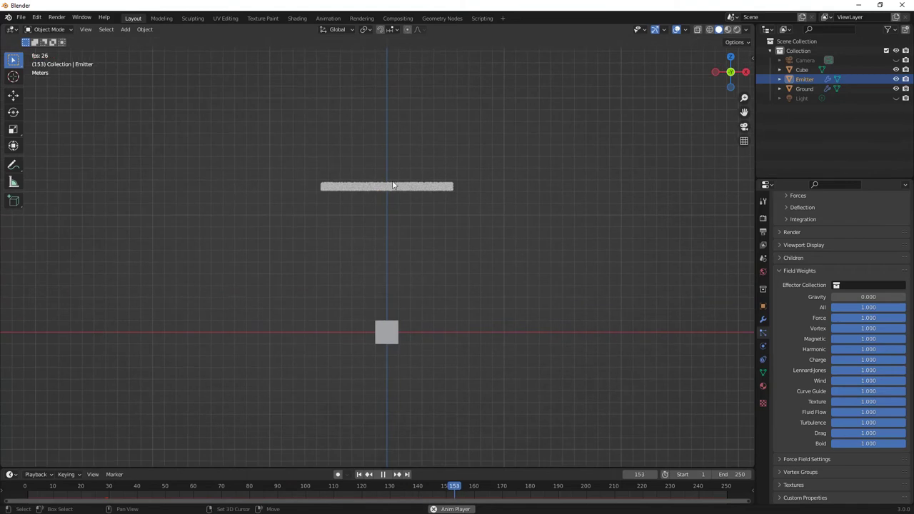
scroll(399, 167, "up", 4)
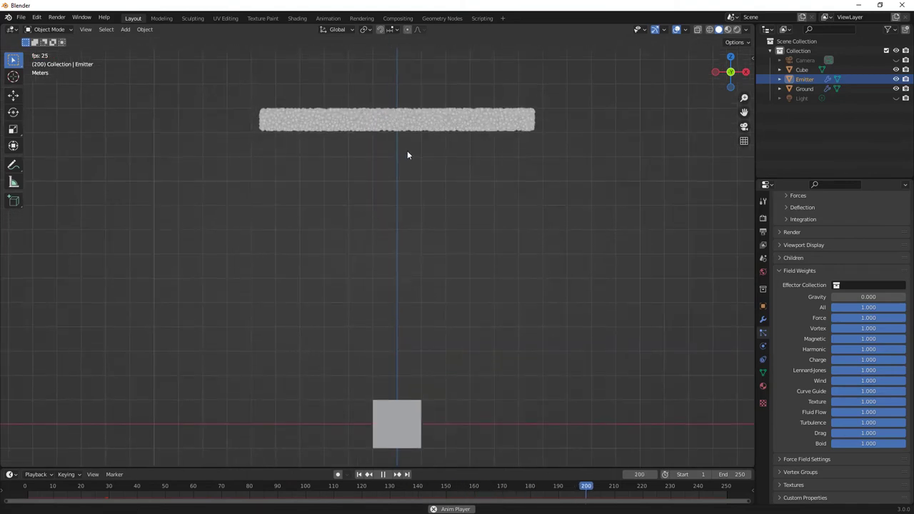
middle_click_drag(407, 148, 400, 186, "shift")
scroll(805, 339, "up", 6)
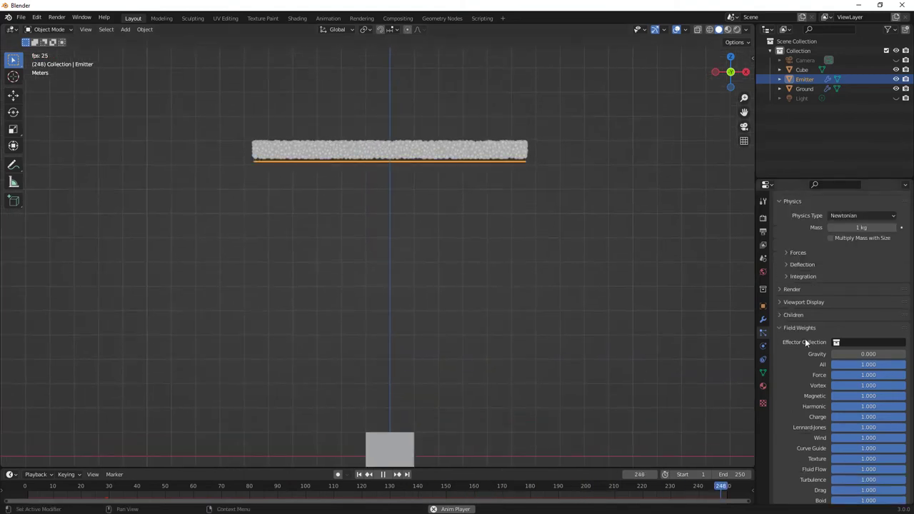
scroll(805, 337, "up", 5)
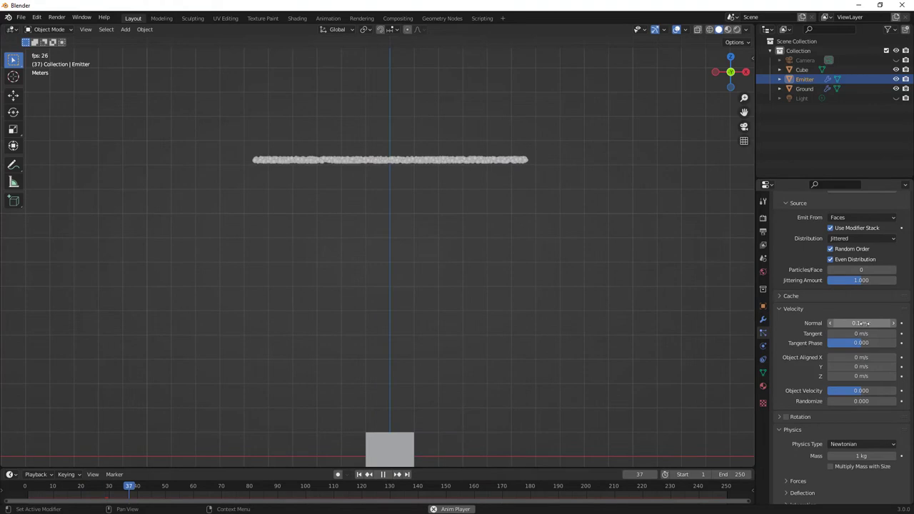
Step: Set Normal velocity to 0 m/s and leave Object Aligned Z at 0 m/s
left_click(864, 322)
type("0")
key("Return")
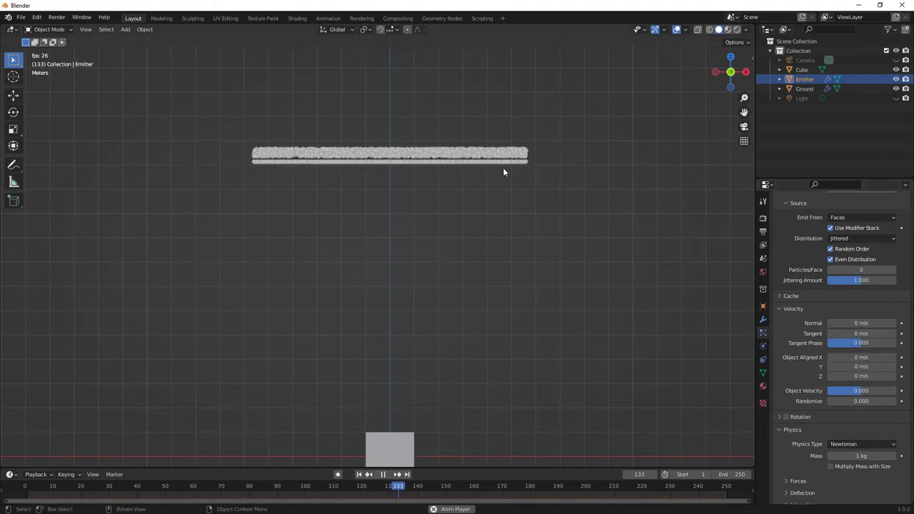
left_click(869, 375)
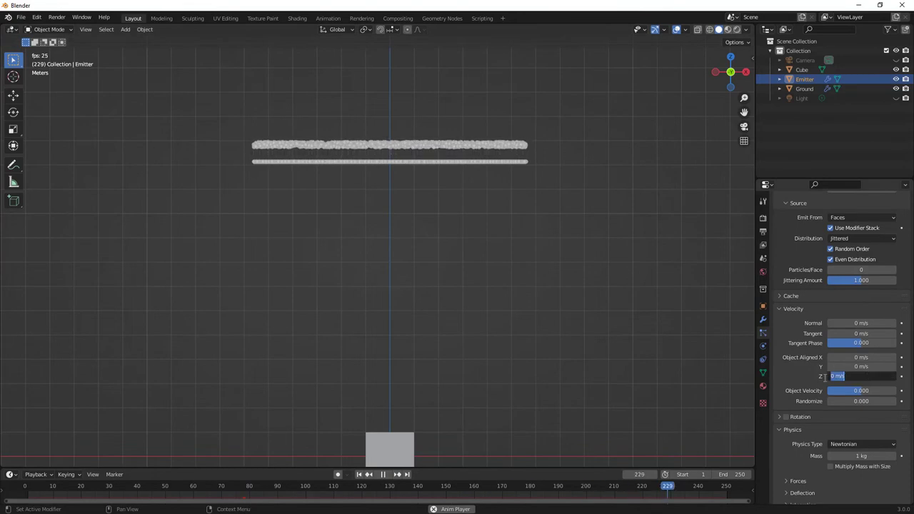
key("Return")
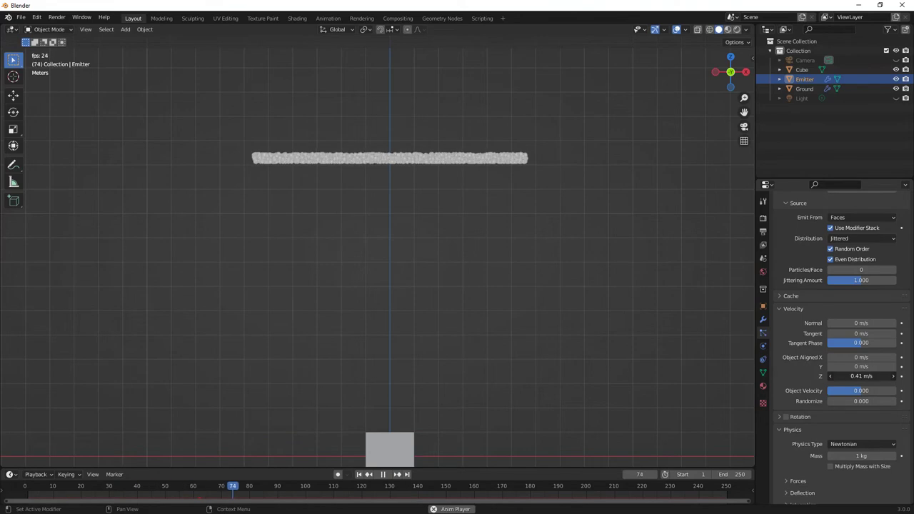
left_click_drag(862, 376, 880, 357)
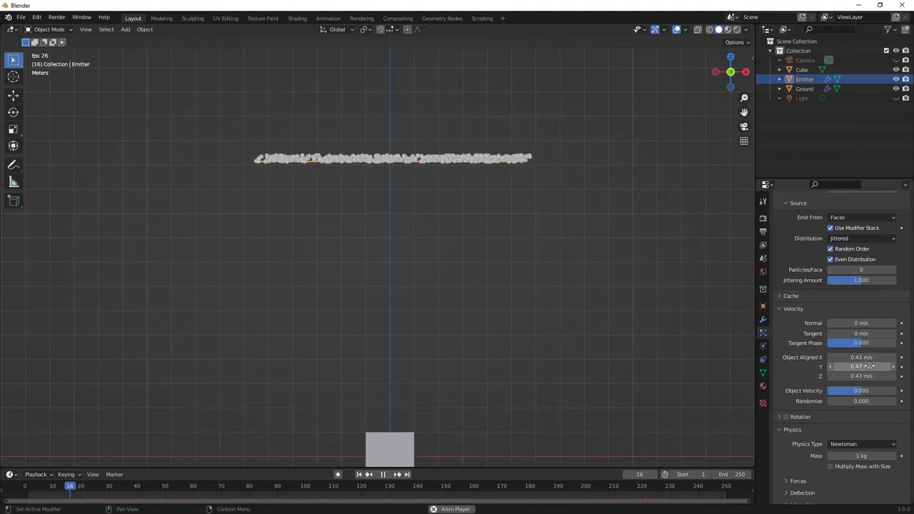
Step: Set Object Aligned X, Y and Z velocities all to 0 m/s
middle_click_drag(537, 138, 544, 261)
scroll(555, 244, "down", 4)
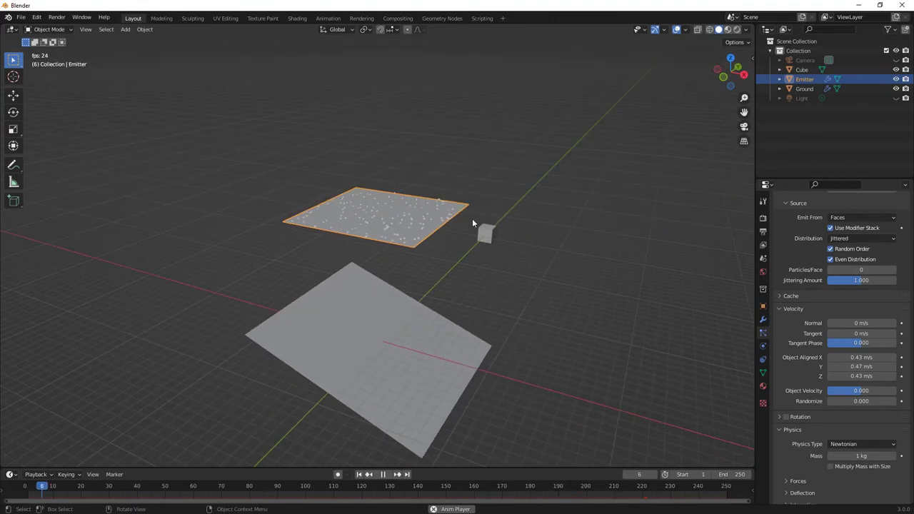
left_click(867, 357)
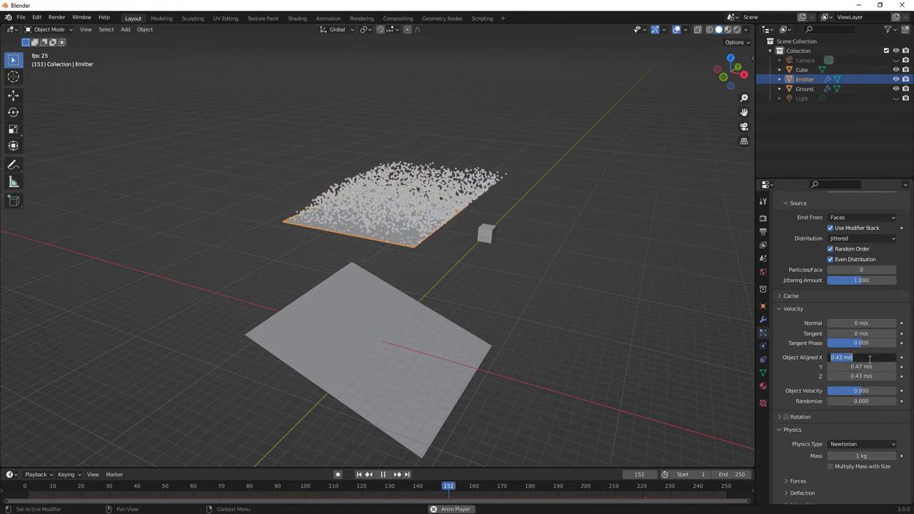
type("0")
left_click(871, 367)
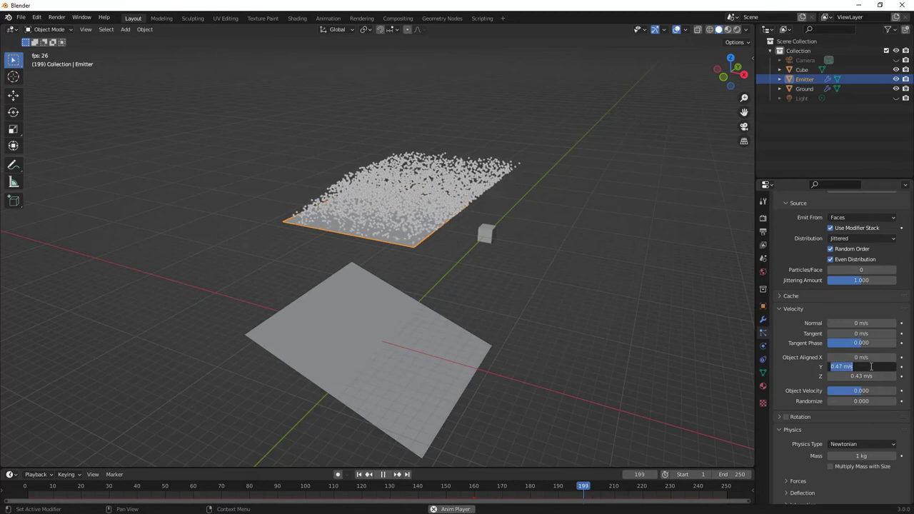
type("0")
key("Return")
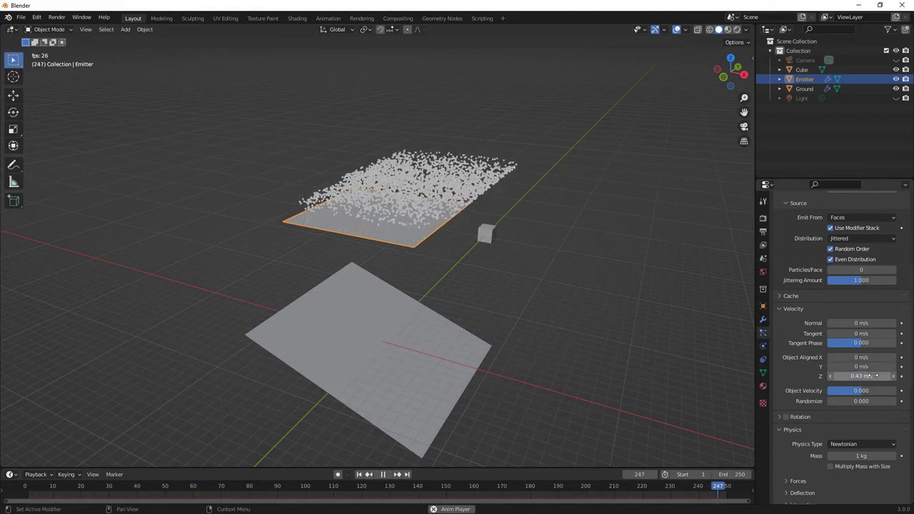
left_click(876, 376)
type("0")
key("Return")
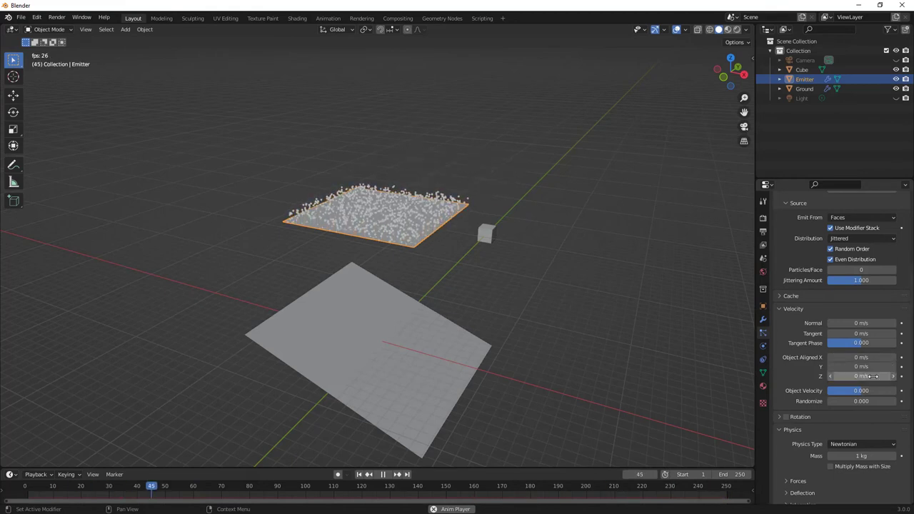
Step: Change the Normal velocity to -0.1 m/s
left_click(869, 323)
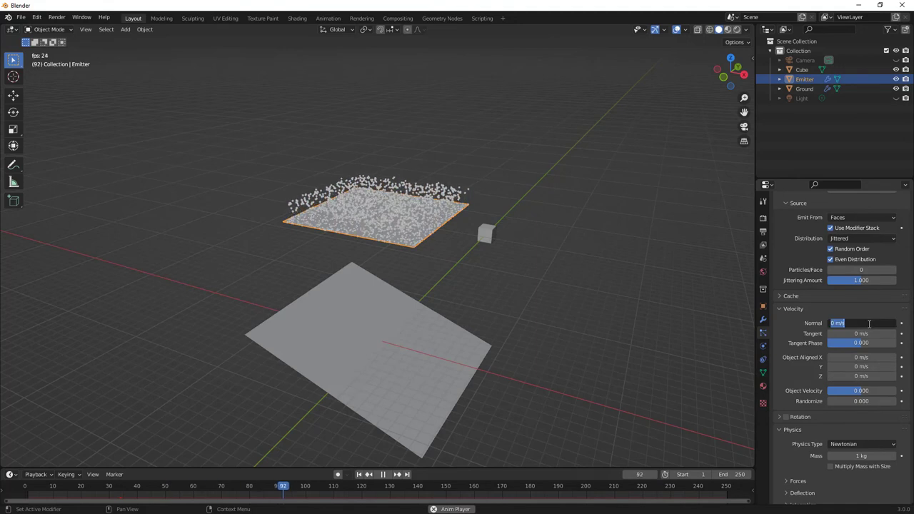
type("-1")
key("Return")
Step: Raise the Gravity field weight to 0.145 while viewing the particles from a lower angle
middle_click_drag(523, 254, 514, 261)
scroll(814, 428, "down", 10)
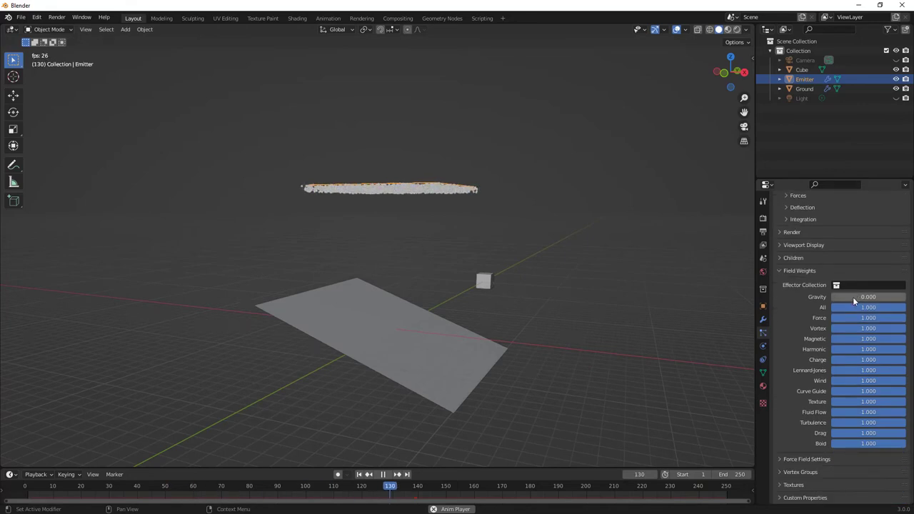
left_click_drag(849, 298, 843, 304)
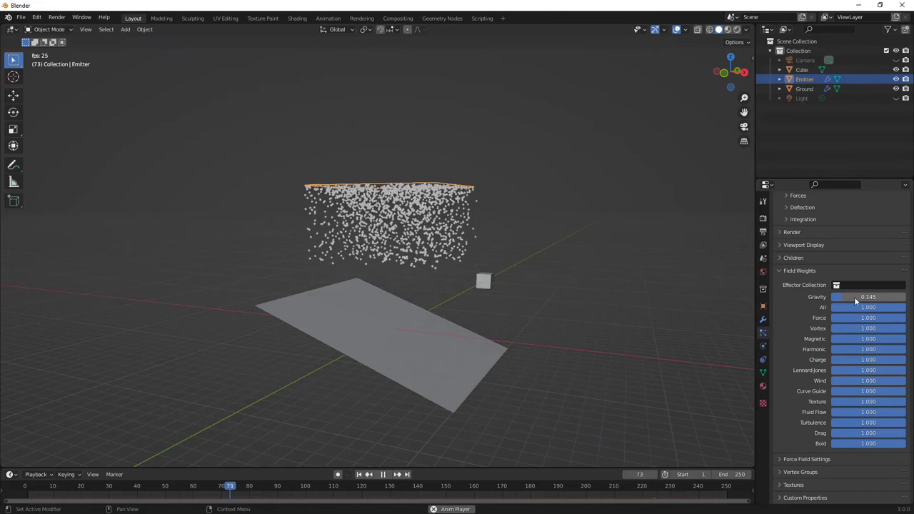
scroll(821, 273, "up", 2)
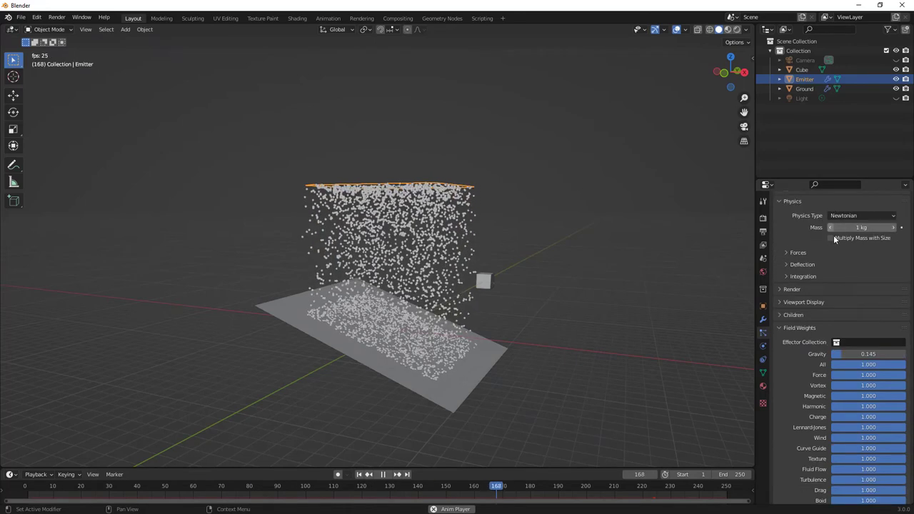
scroll(842, 326, "down", 2)
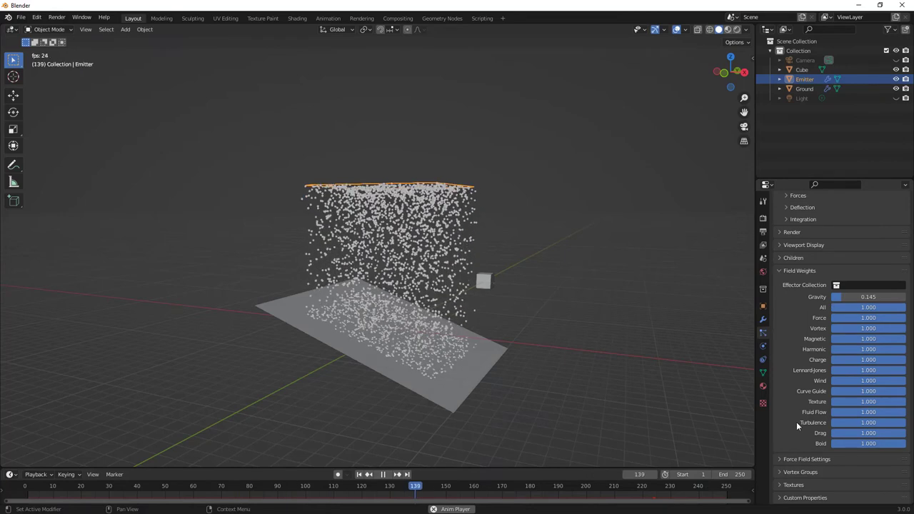
left_click(779, 459)
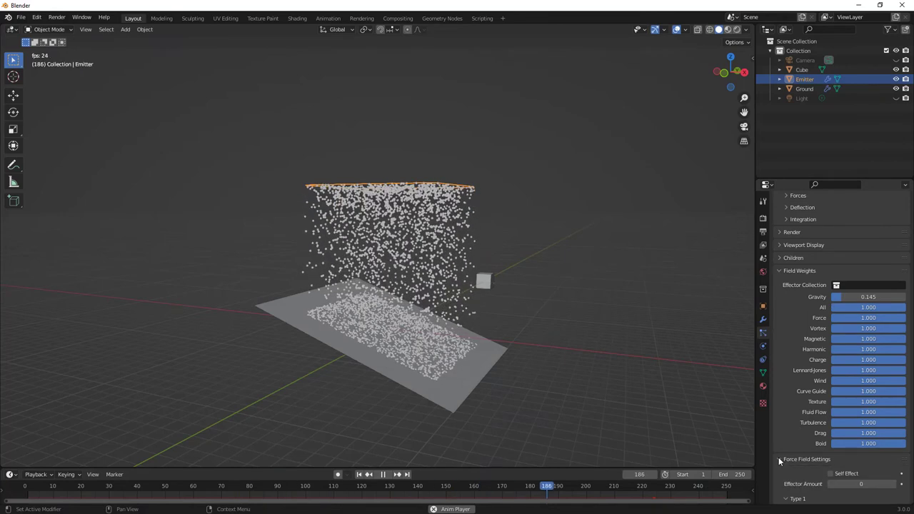
scroll(778, 456, "down", 4)
scroll(778, 457, "down", 1)
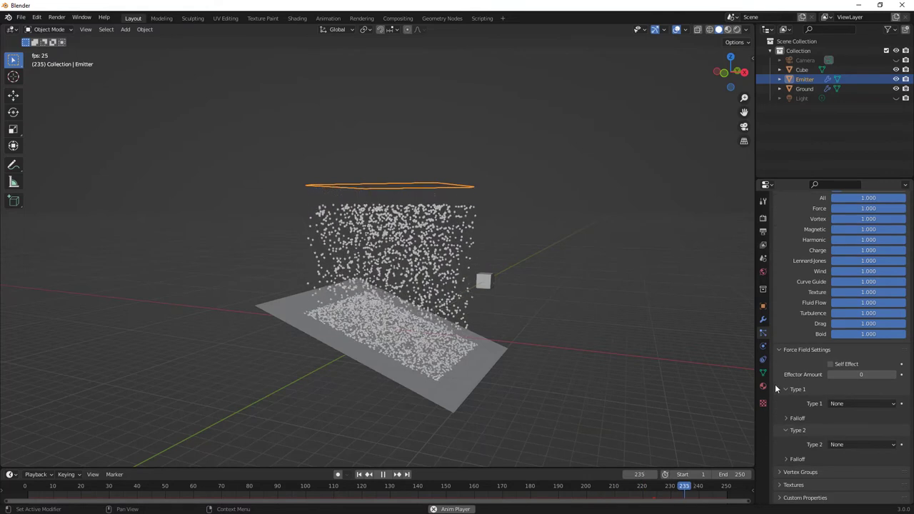
left_click(777, 351)
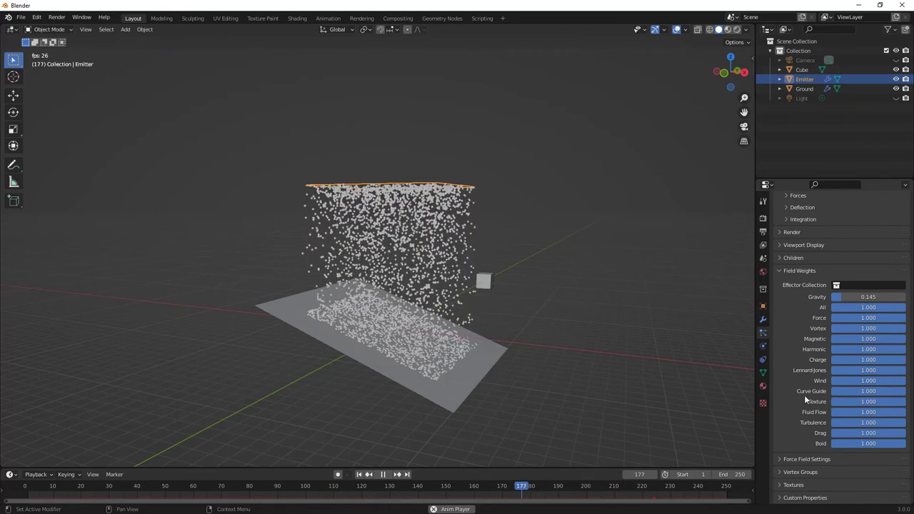
scroll(804, 393, "up", 12)
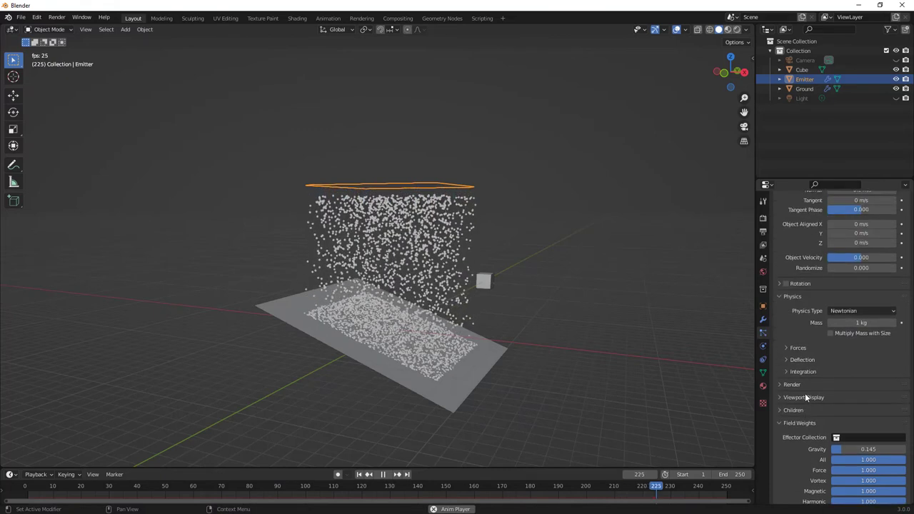
scroll(806, 395, "up", 5)
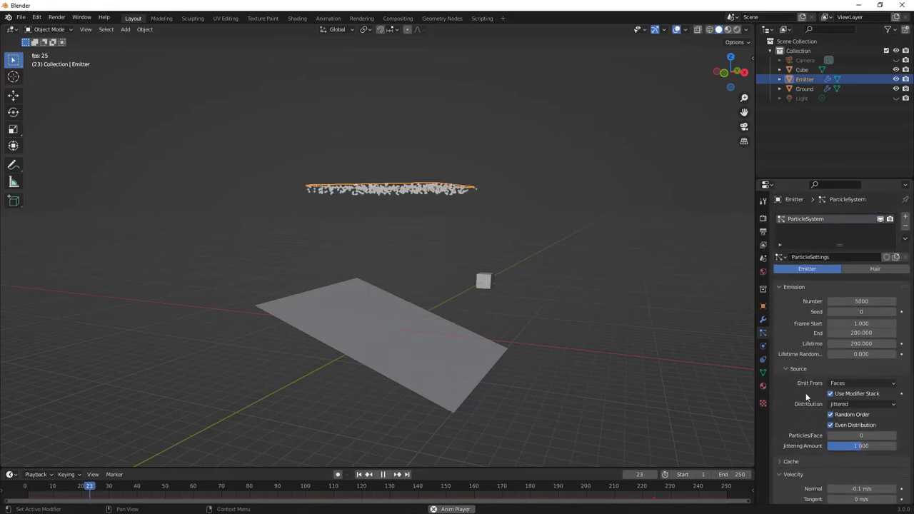
Step: Zoom in on the falling particles and stop playback at frame 146
middle_click_drag(536, 312, 477, 286)
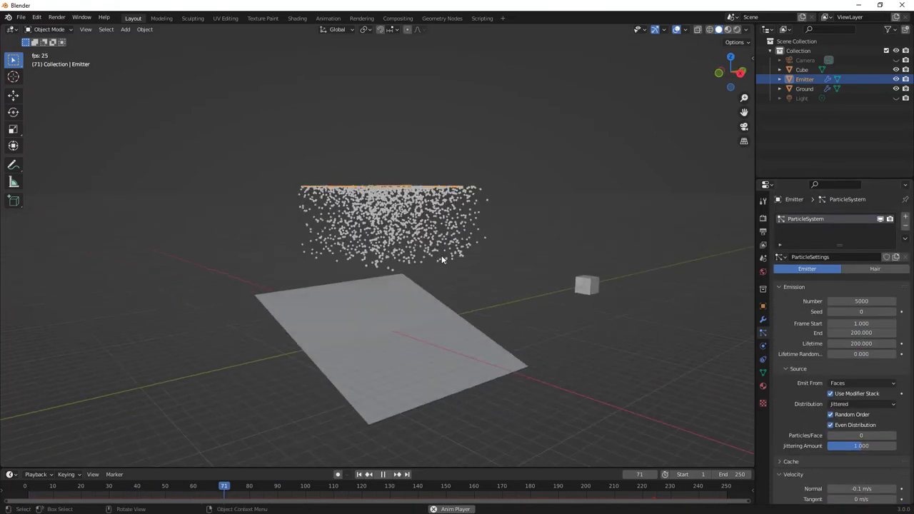
scroll(477, 285, "up", 3)
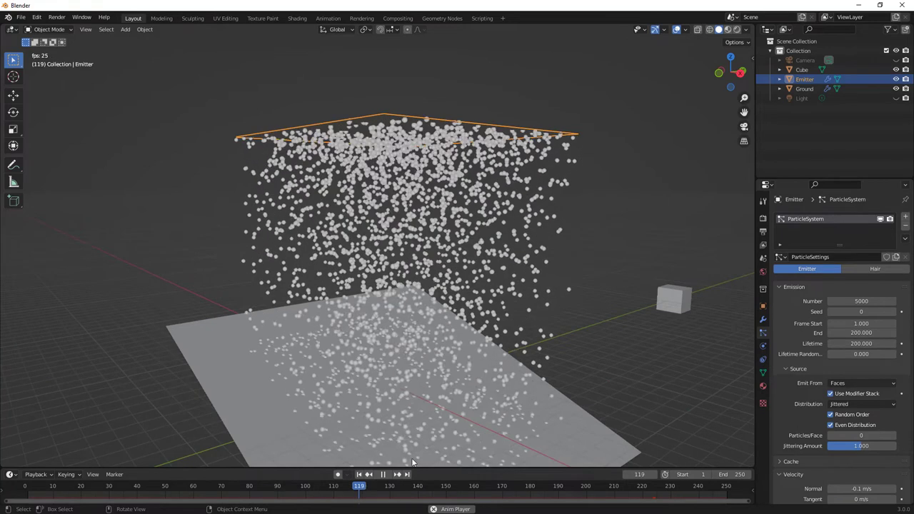
left_click(384, 475)
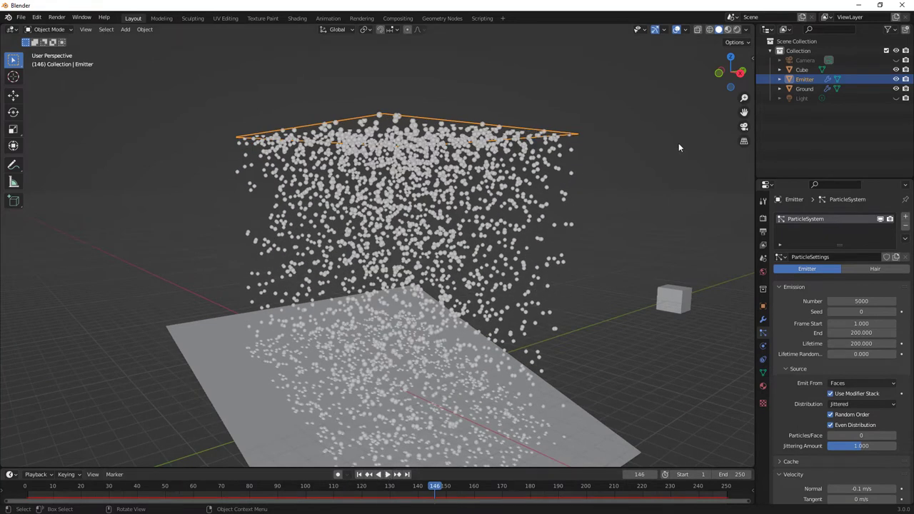
Step: Preview the particles in Rendered shading, orbiting to see the emitter edge-on
left_click(738, 30)
middle_click_drag(469, 209, 458, 227)
middle_click_drag(448, 224, 463, 210)
scroll(462, 211, "down", 1)
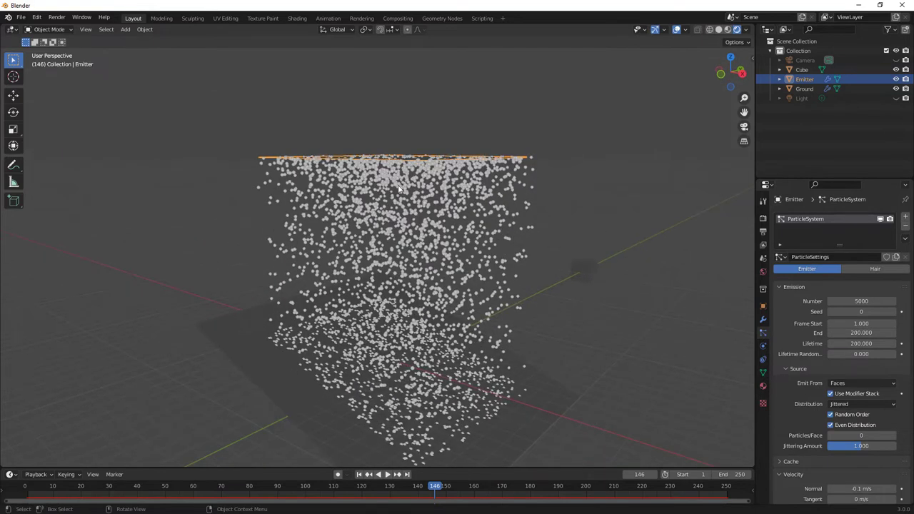
Step: Return the viewport to Solid shading and look down on the emitter
left_click(718, 30)
middle_click_drag(422, 257, 420, 240)
scroll(420, 240, "down", 1)
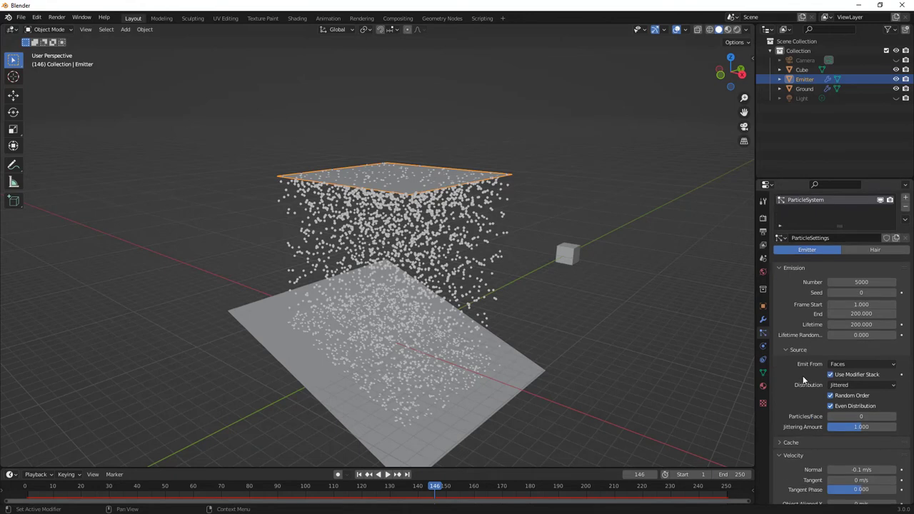
scroll(803, 379, "down", 3)
scroll(803, 380, "up", 1)
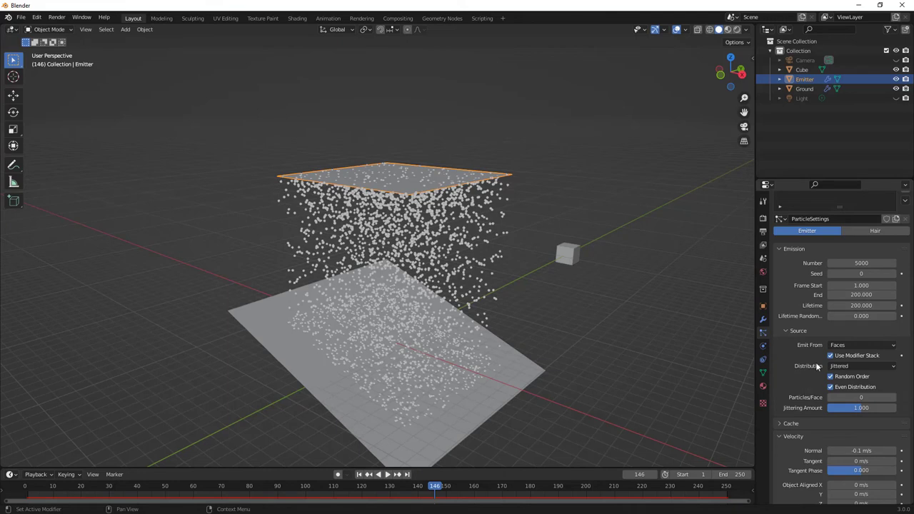
left_click(846, 348)
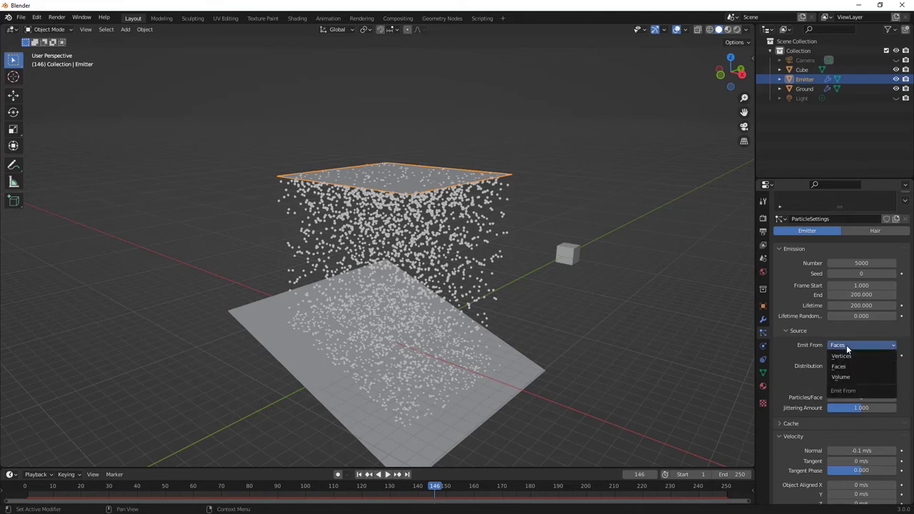
left_click(849, 348)
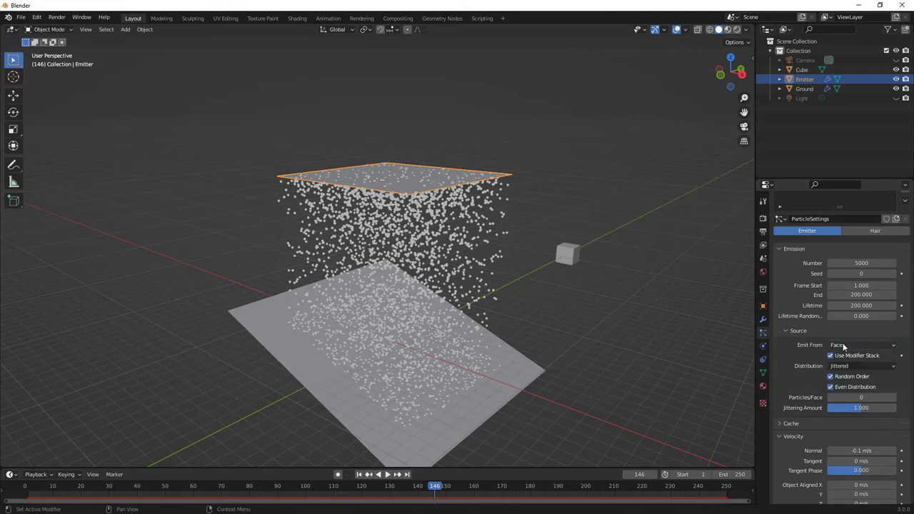
left_click(877, 367)
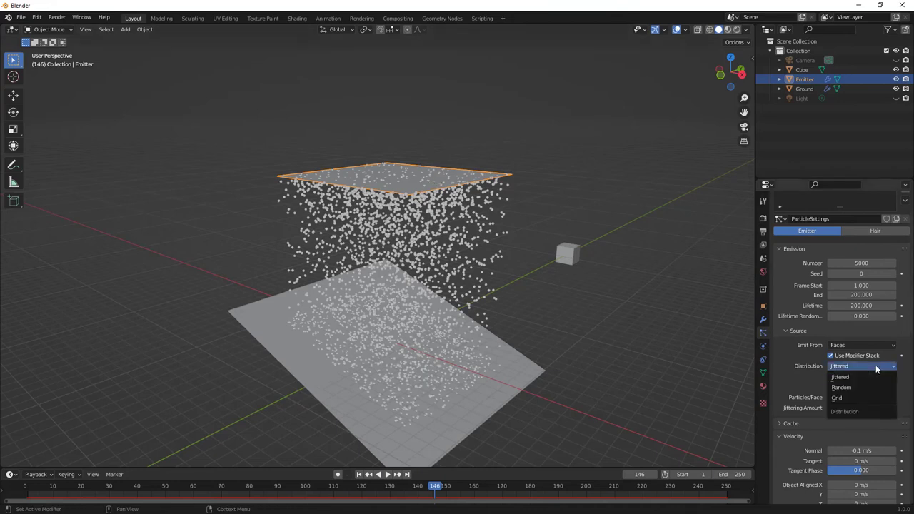
left_click(876, 367)
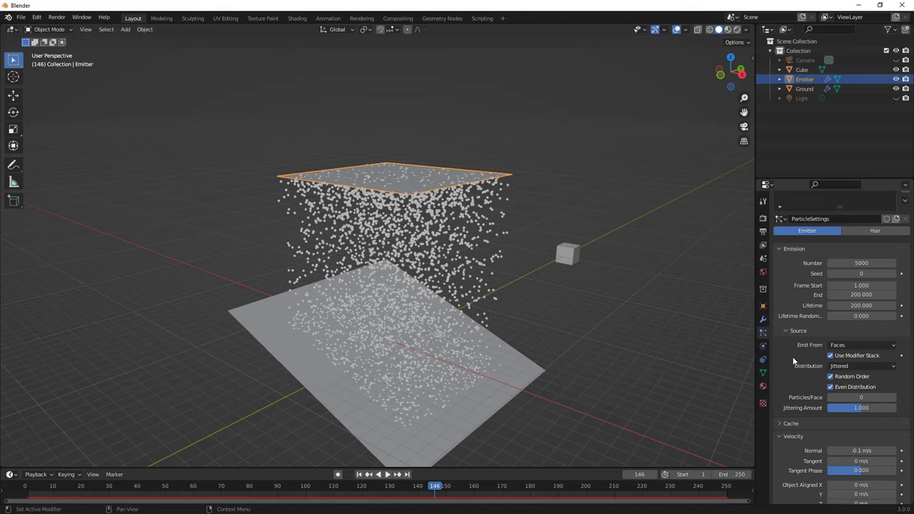
scroll(793, 362, "down", 1)
scroll(793, 361, "up", 2)
left_click(560, 284)
left_click(571, 248)
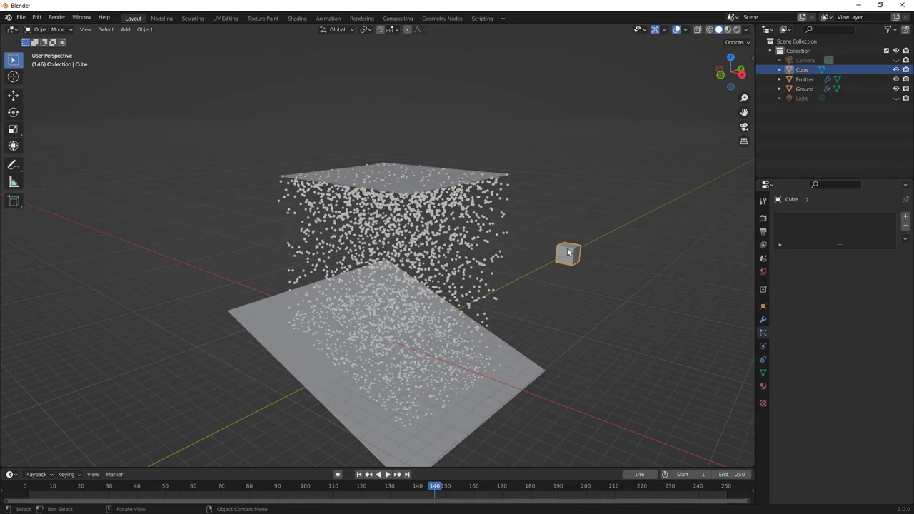
left_click(442, 180)
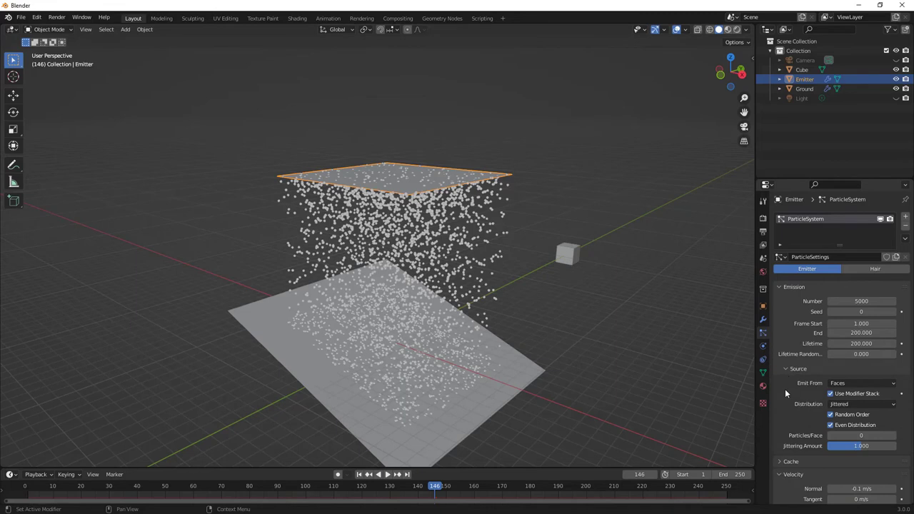
scroll(785, 392, "down", 5)
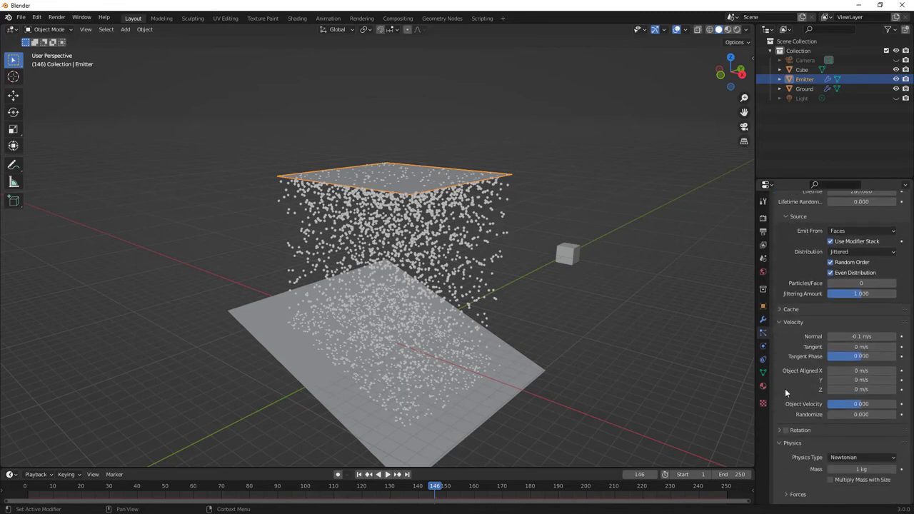
scroll(785, 392, "down", 5)
Step: Set the Emitter's Render As to Object with Cube as the instance object
left_click(782, 378)
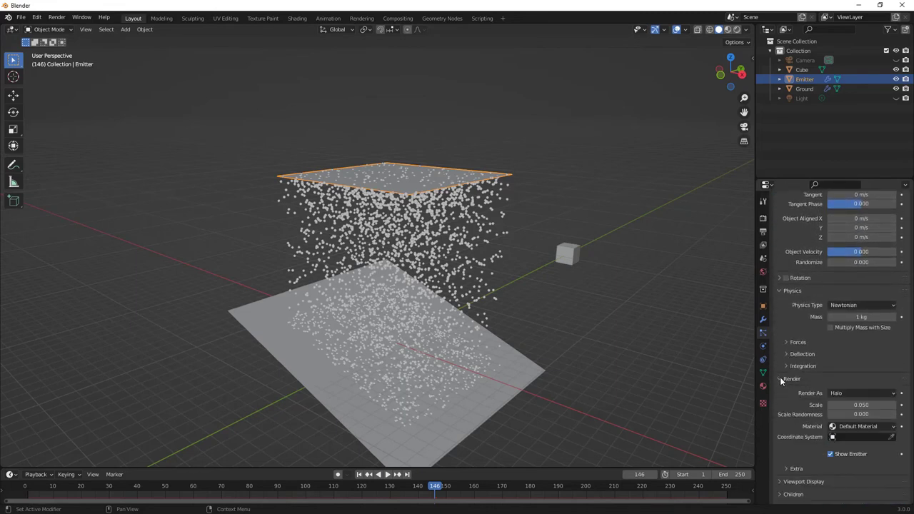
left_click(855, 393)
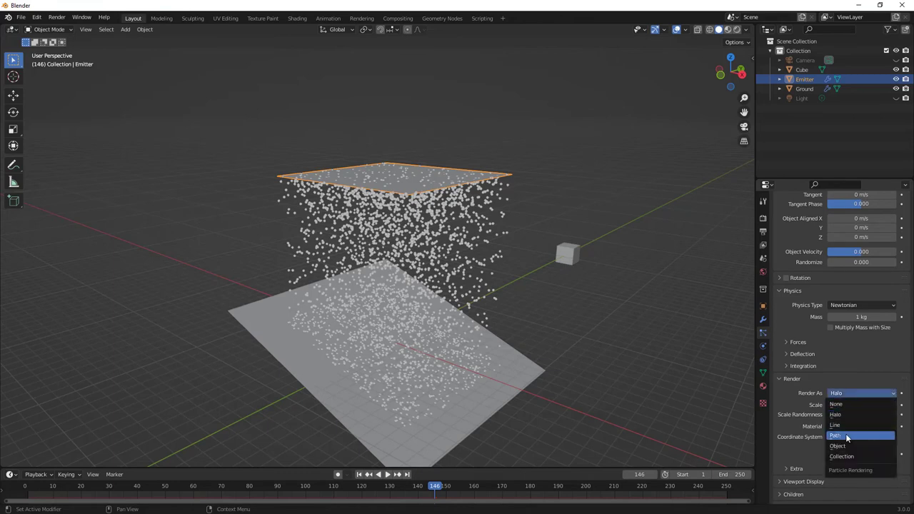
left_click(845, 425)
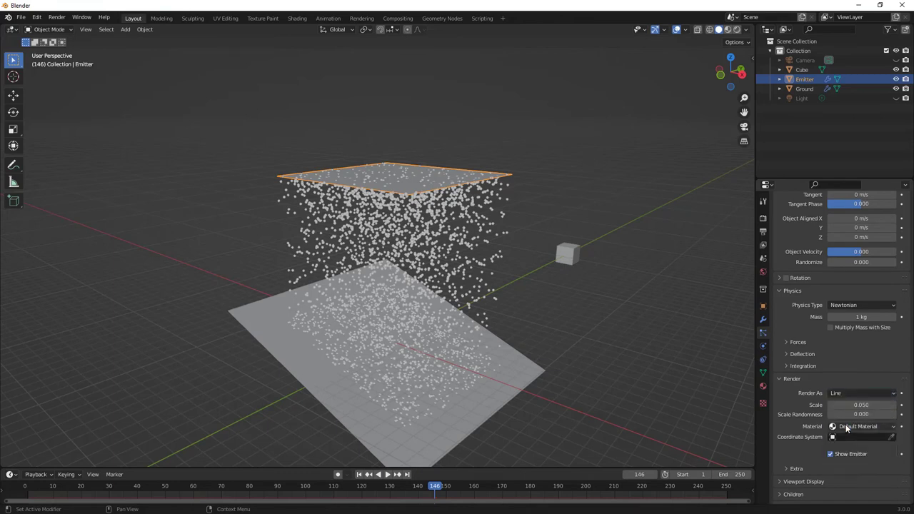
left_click(852, 393)
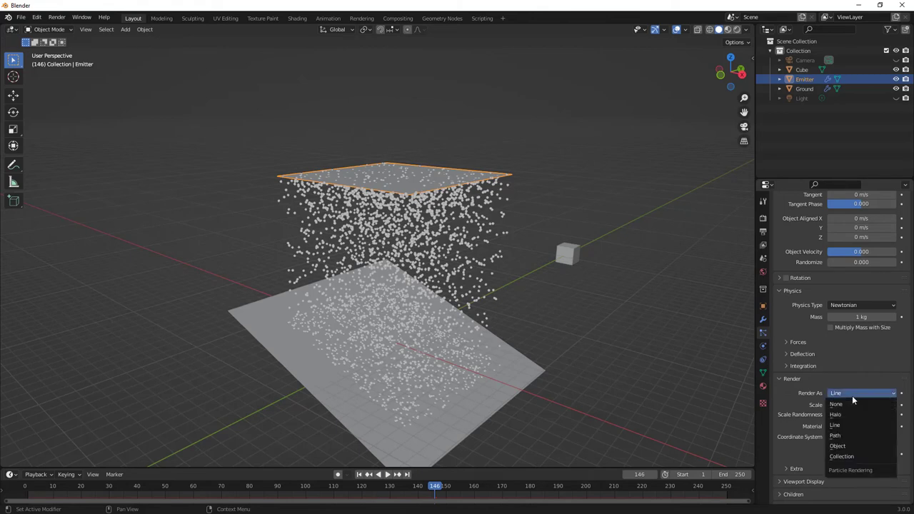
left_click(844, 446)
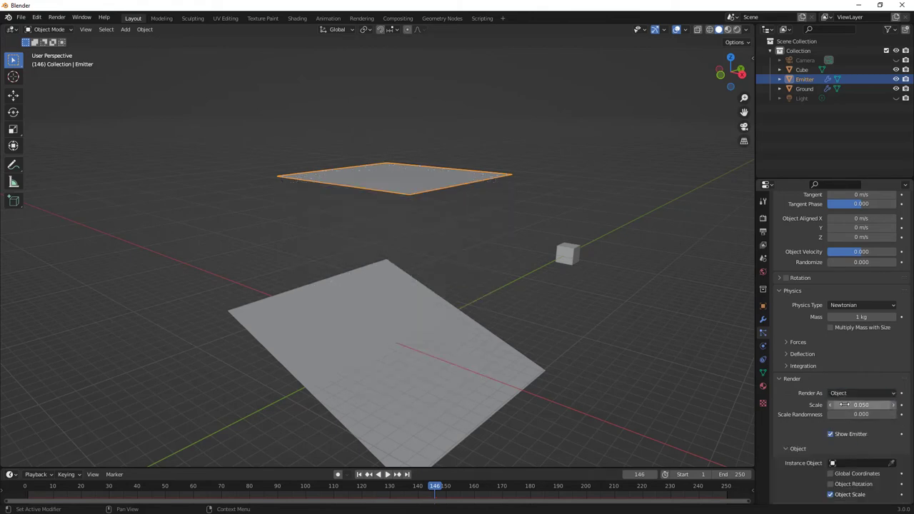
scroll(854, 458, "down", 3)
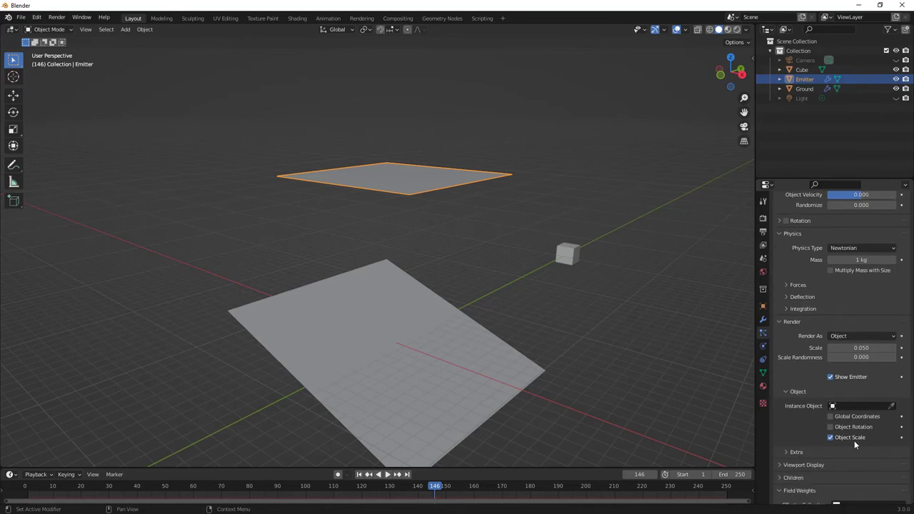
left_click(886, 405)
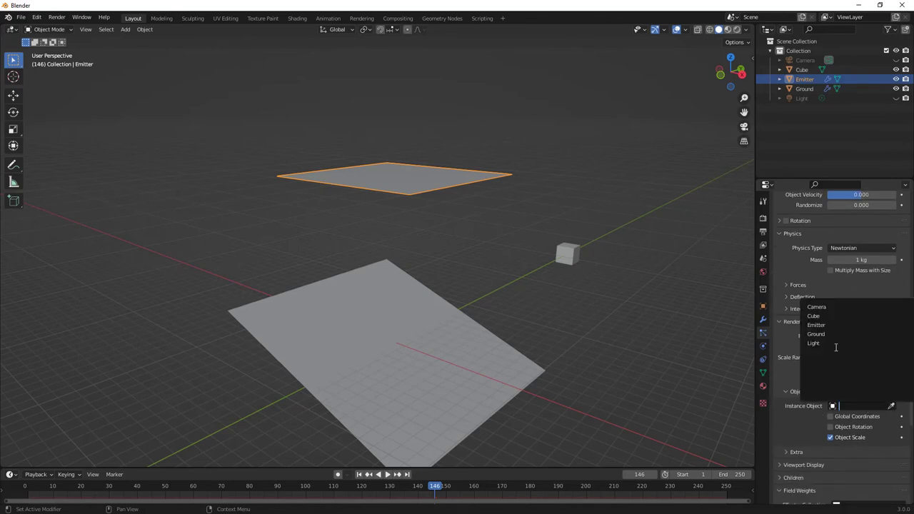
left_click(829, 315)
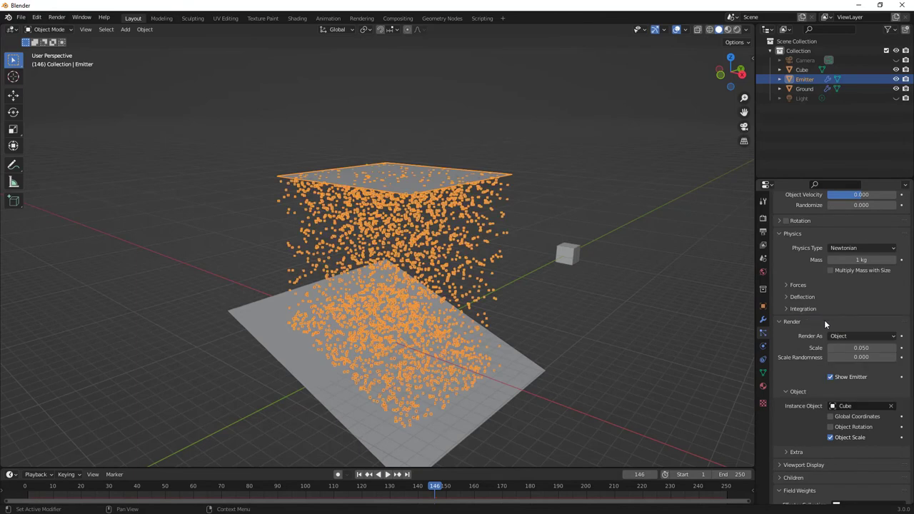
Step: Frame the emitter and ground, then play the animation and pause at frame 79
scroll(446, 253, "up", 4)
middle_click_drag(448, 253, 489, 263)
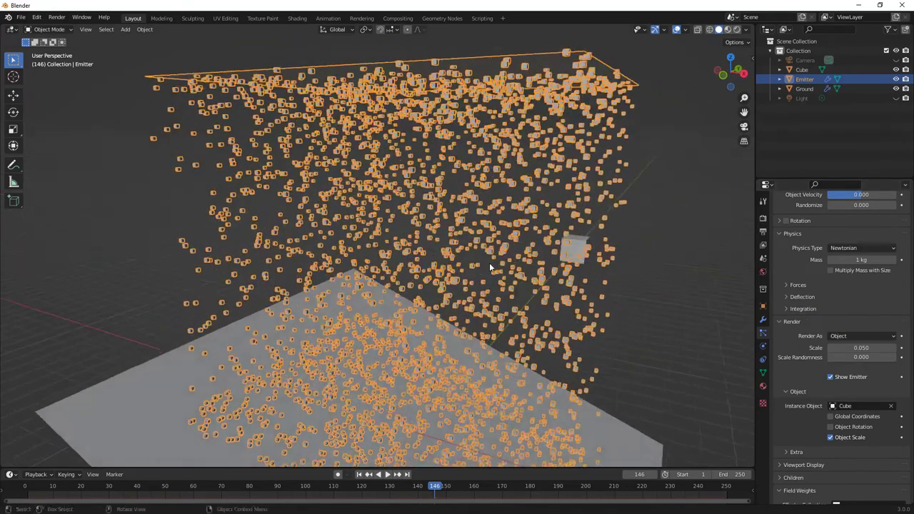
scroll(493, 286, "down", 4)
middle_click_drag(498, 321, 494, 318)
scroll(446, 373, "up", 5)
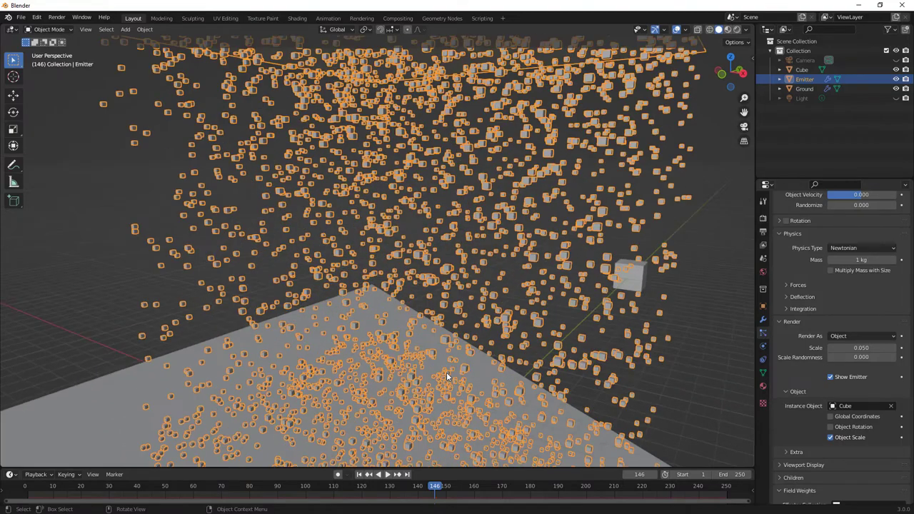
mouse_move(482, 374)
middle_mouse_down()
mouse_move(496, 363)
mouse_move(476, 363)
middle_mouse_up()
left_click(387, 474)
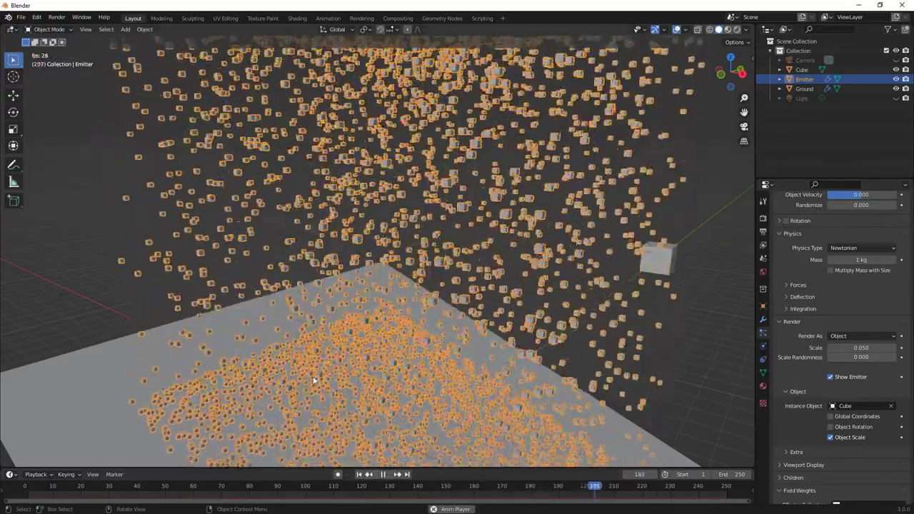
left_click(384, 474)
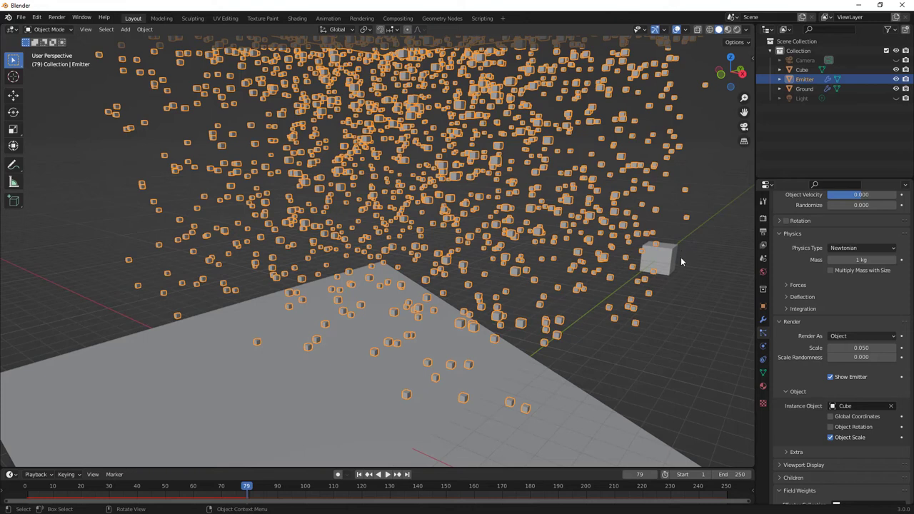
Step: Select the Cube in the viewport that serves as the particles' instance shape
left_click(125, 29)
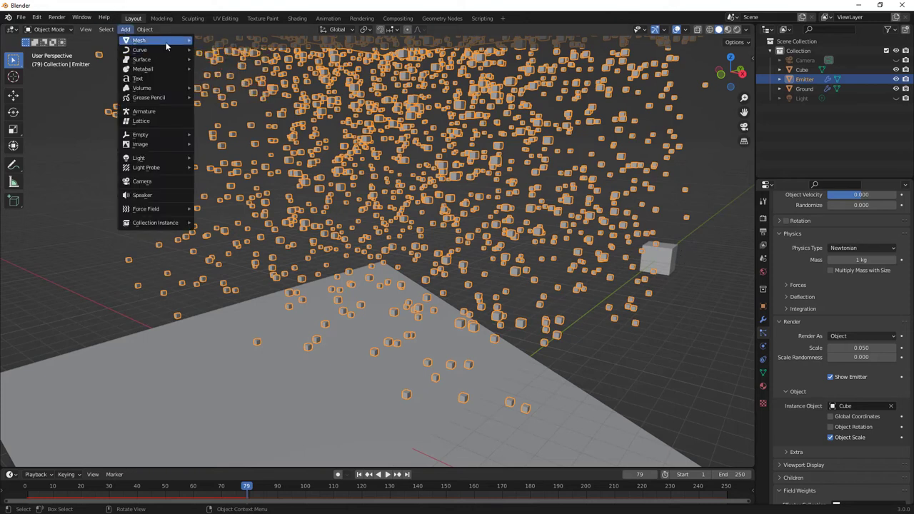
mouse_move(167, 45)
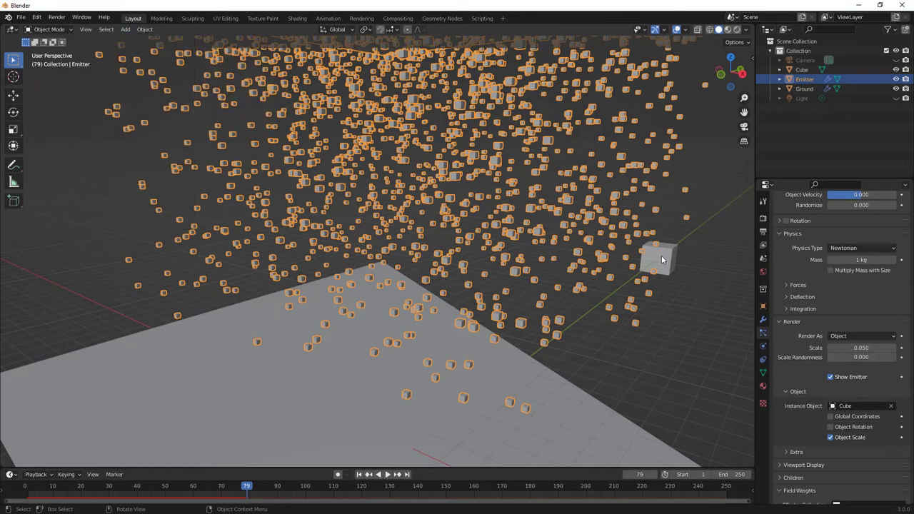
left_click(664, 260)
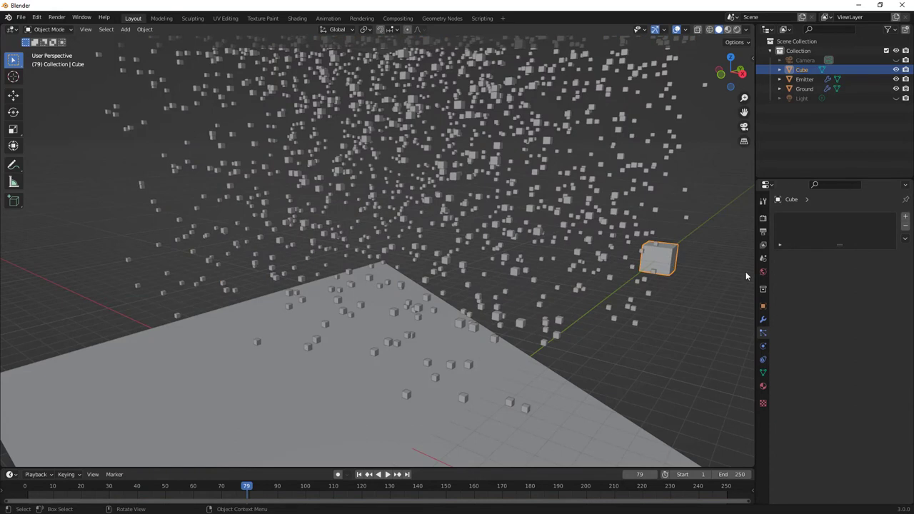
Step: Add a Subdivision Surface modifier to the Cube and orbit to inspect the rounded particles
left_click(762, 320)
left_click(809, 213)
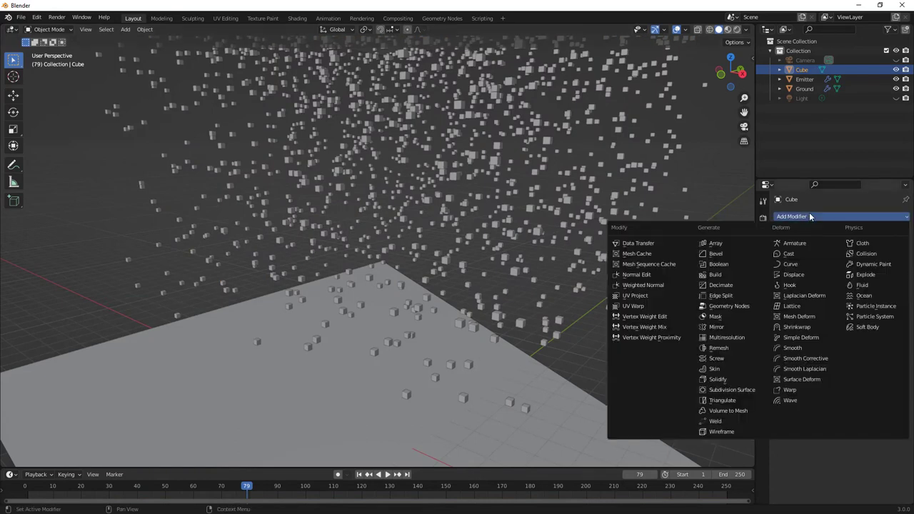
left_click(728, 390)
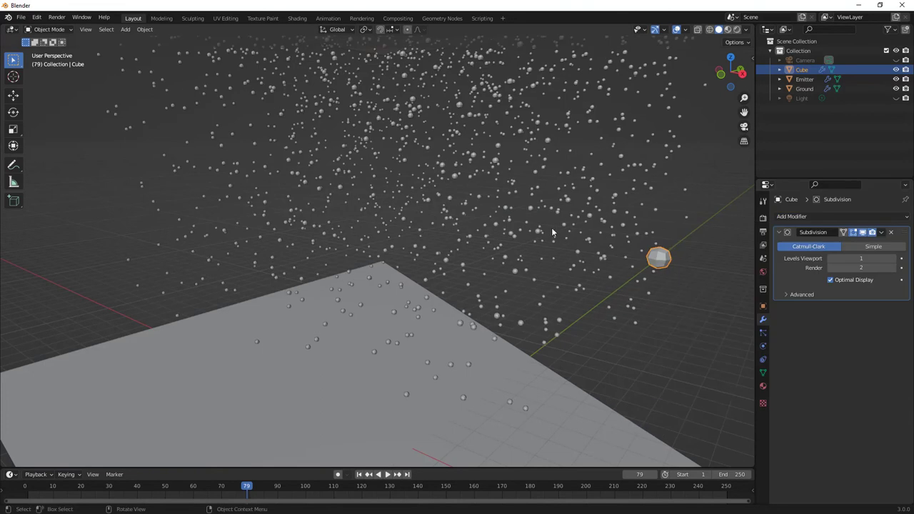
scroll(502, 163, "up", 4)
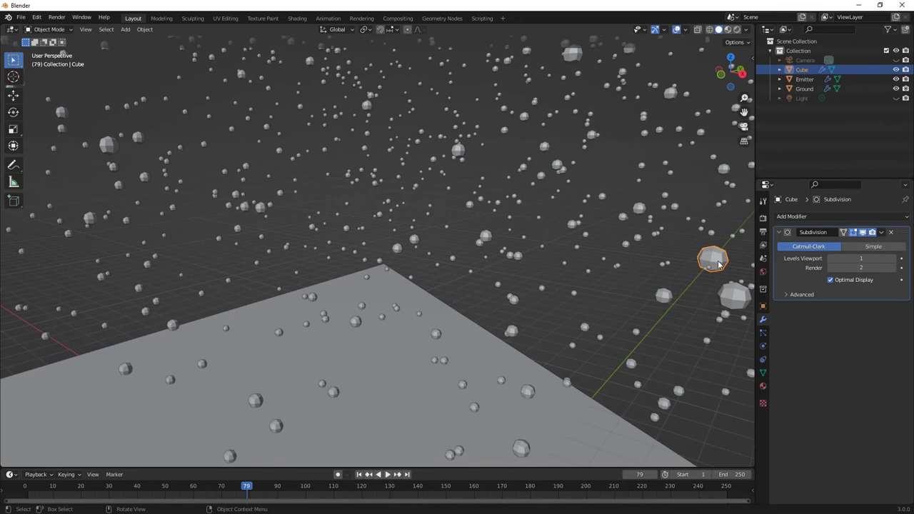
mouse_move(705, 261)
middle_mouse_down()
mouse_move(688, 265)
mouse_move(697, 263)
middle_mouse_up()
scroll(687, 266, "down", 4)
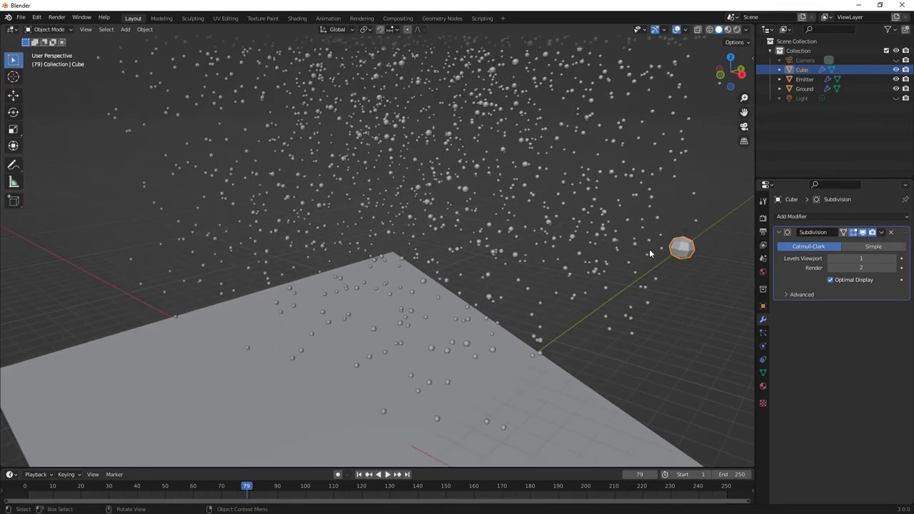
mouse_move(541, 252)
middle_mouse_down()
mouse_move(554, 249)
mouse_move(542, 252)
middle_mouse_up()
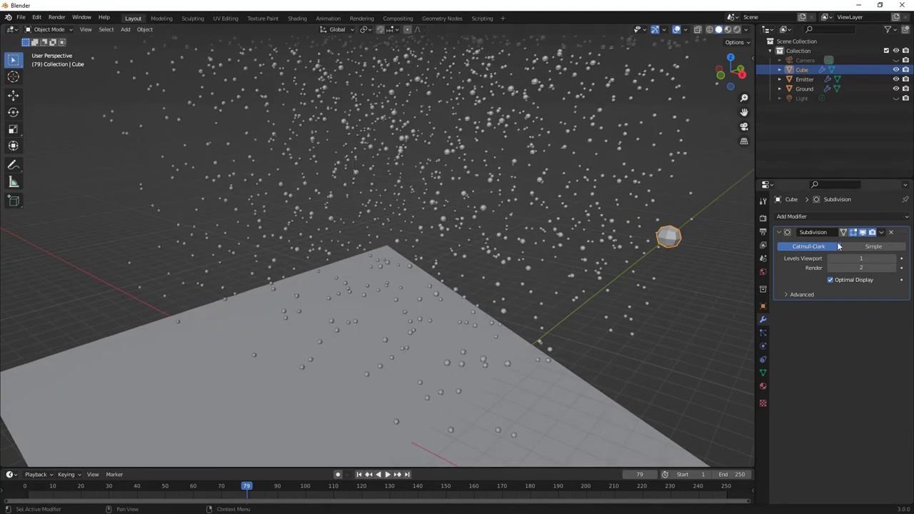
Step: Remove the Subdivision Surface modifier and select the Emitter plane
left_click(890, 233)
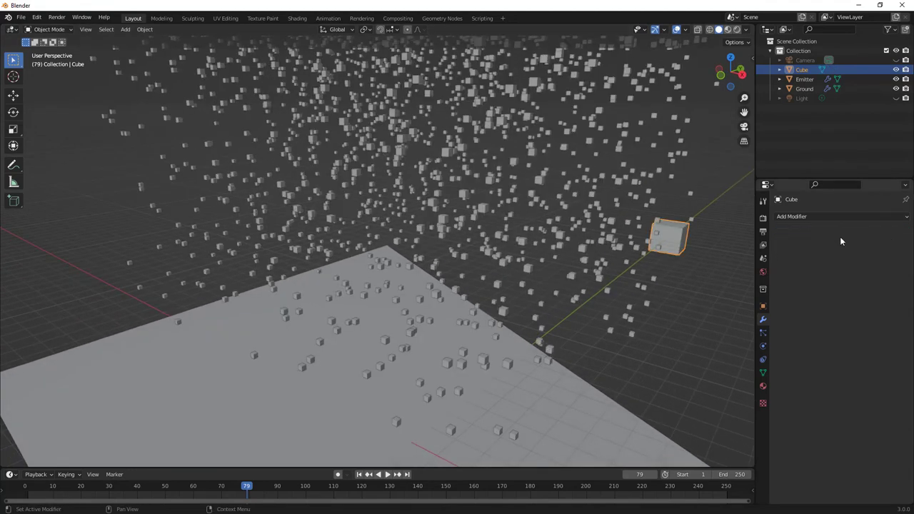
middle_click_drag(519, 203, 523, 198)
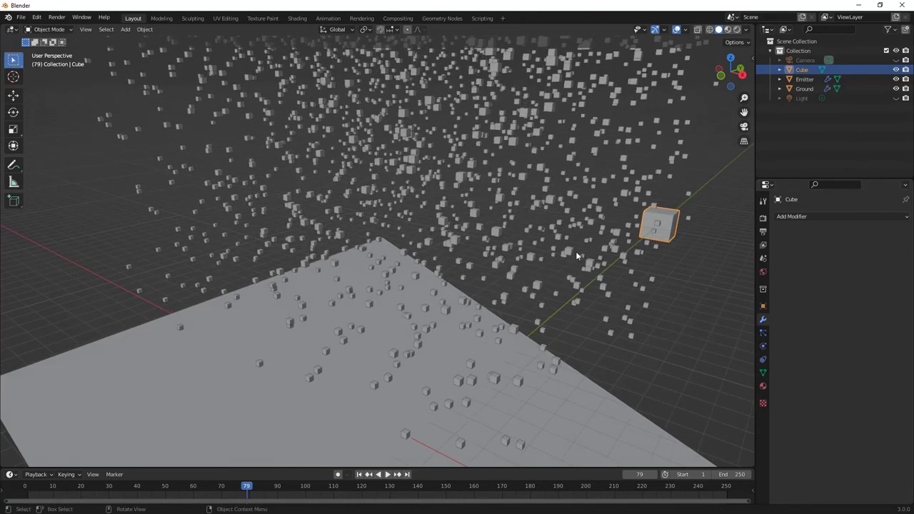
middle_click_drag(570, 231, 567, 239)
left_click(520, 153)
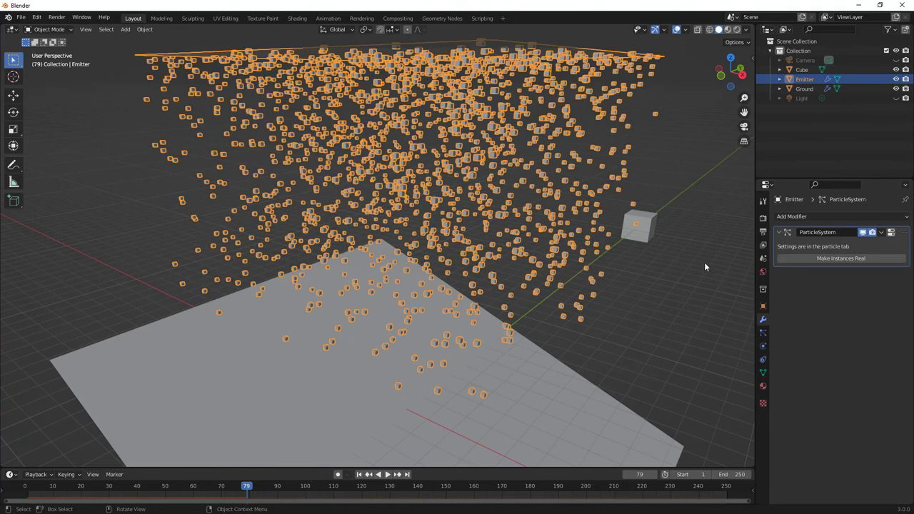
Step: Enable the Emitter's particle Rotation with Randomize at 0.497, returning to frame 1
left_click(763, 333)
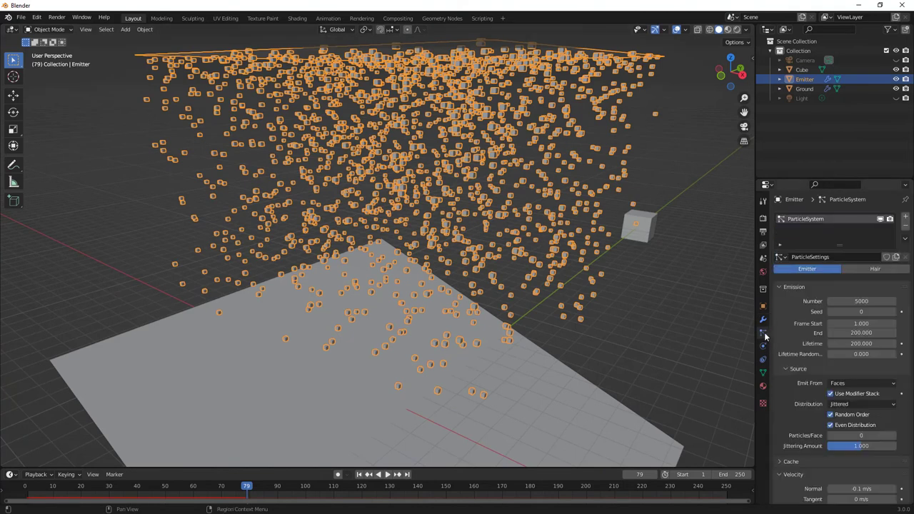
scroll(794, 331, "down", 1)
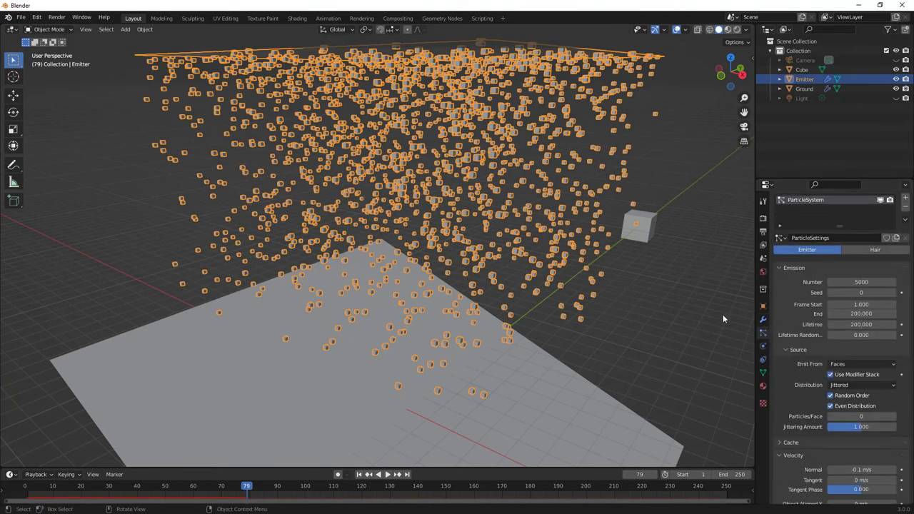
scroll(782, 342, "down", 4)
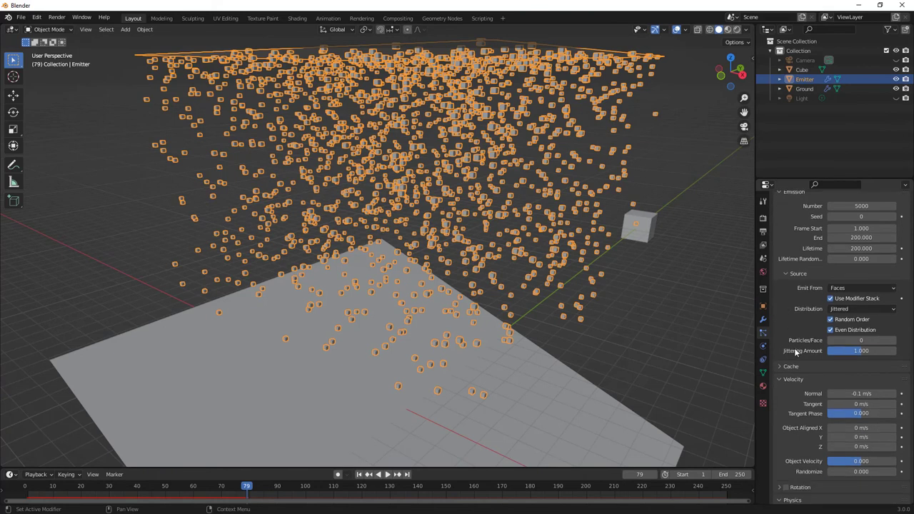
scroll(794, 347, "down", 6)
left_click(785, 373)
left_click(780, 374)
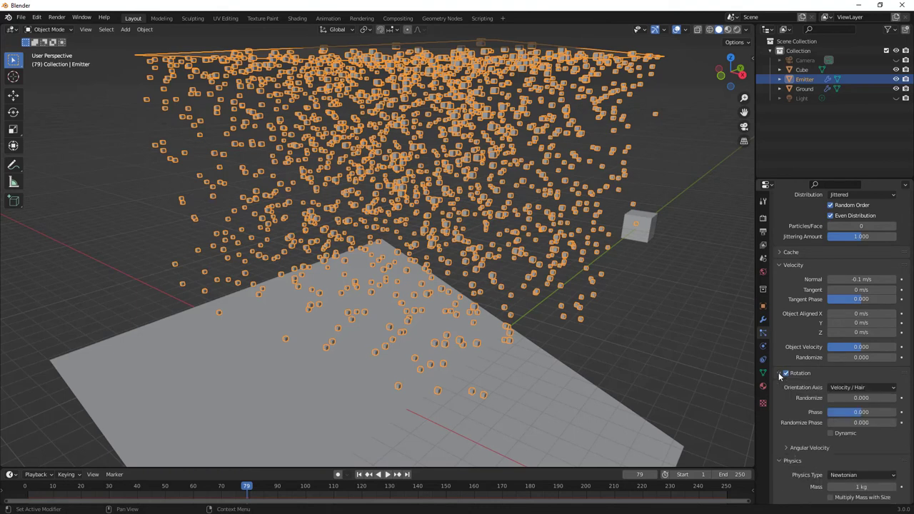
left_click_drag(839, 398, 863, 398)
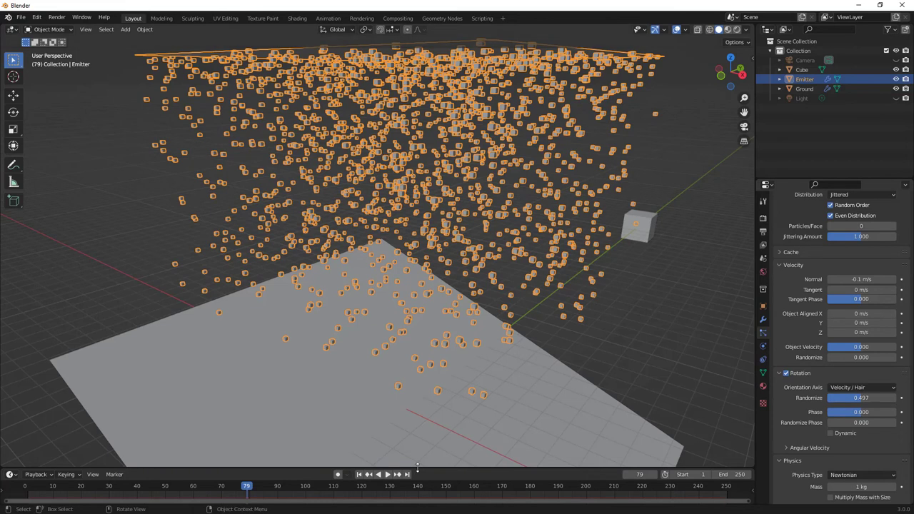
left_click(359, 474)
Step: Play the simulation from the start, pause to view the falling cubes from lower, then resume
left_click(387, 475)
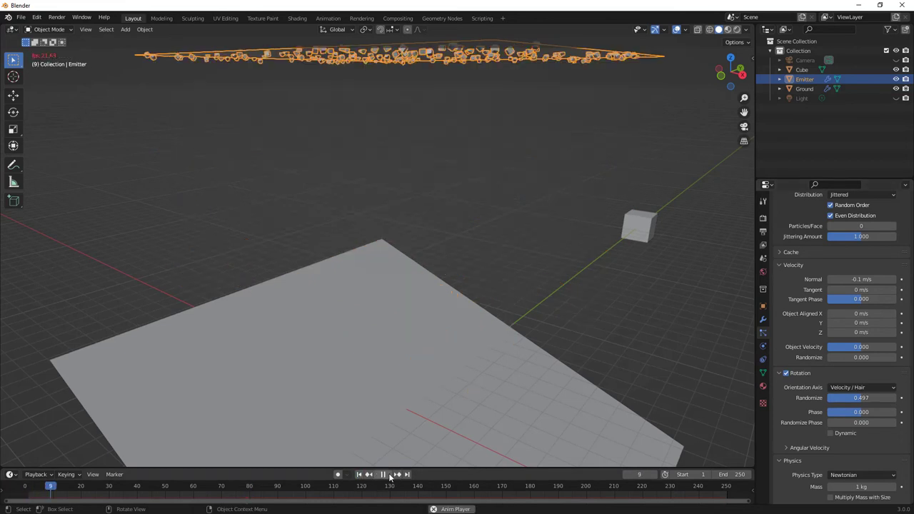
key("space")
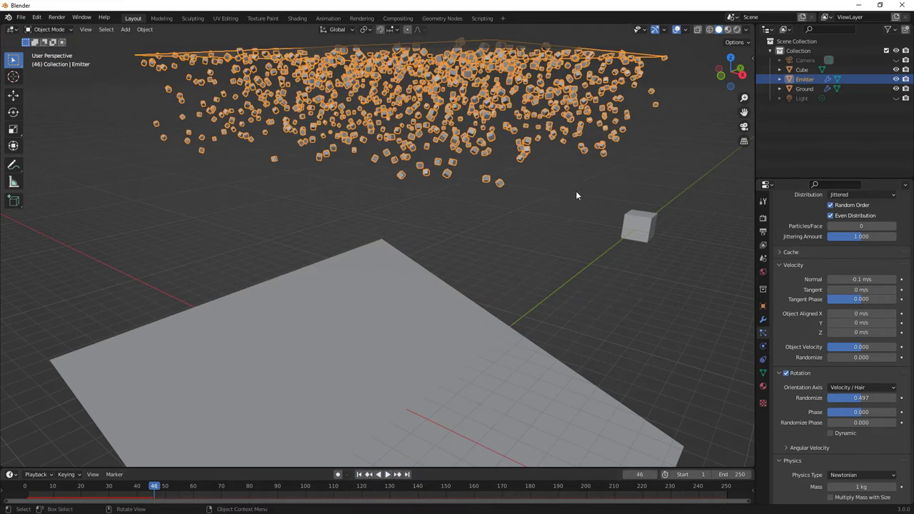
scroll(546, 111, "up", 1)
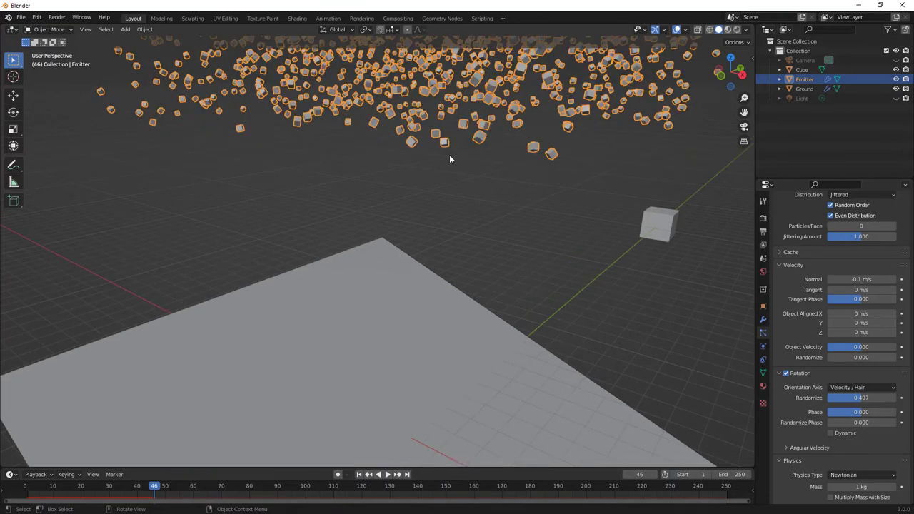
middle_click_drag(425, 123, 422, 152)
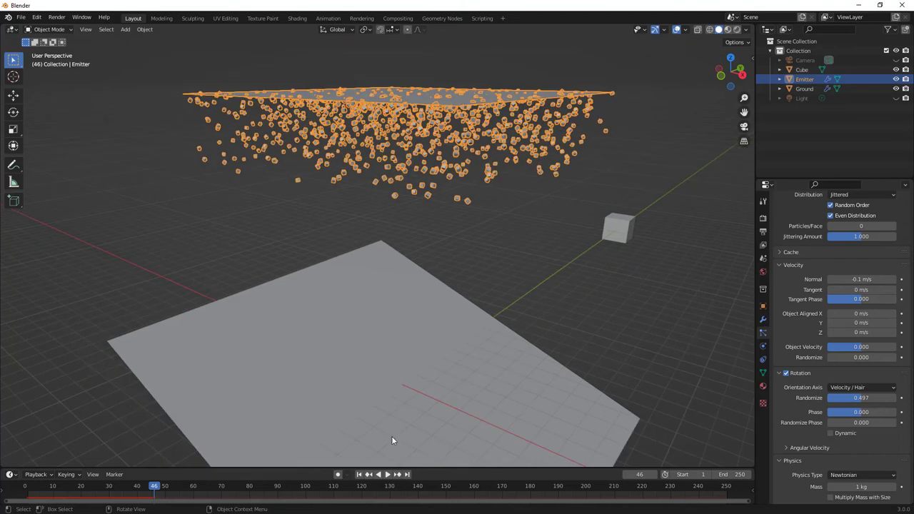
left_click(387, 474)
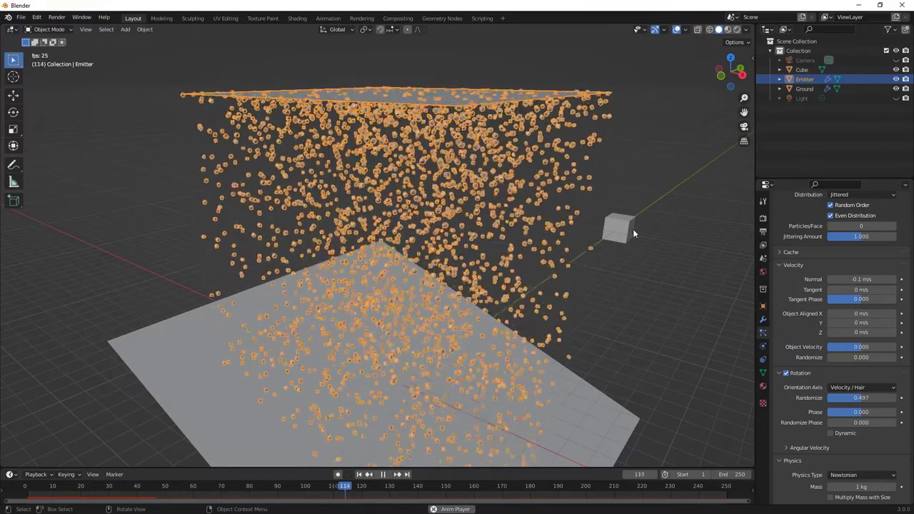
Step: Stretch the instance Cube's faces along Y in Edit Mode, then return to Object Mode
left_click(629, 231)
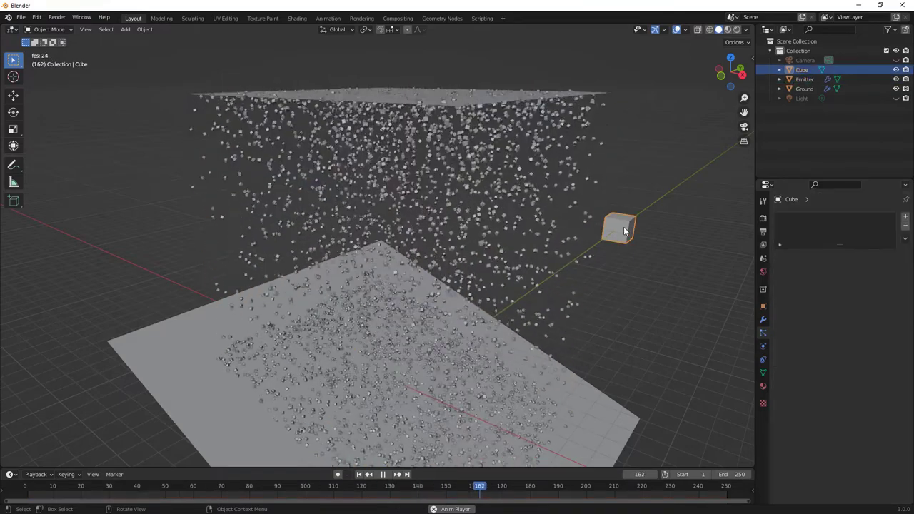
key("Tab")
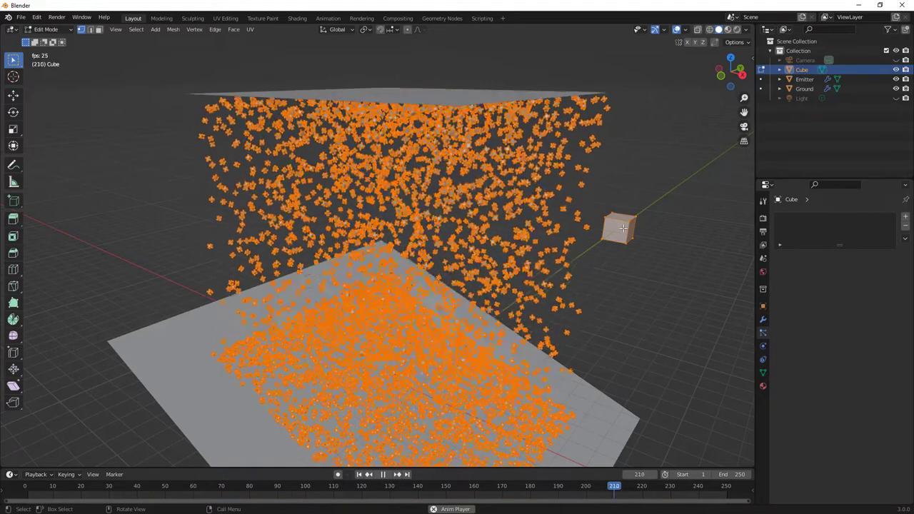
left_click(99, 30)
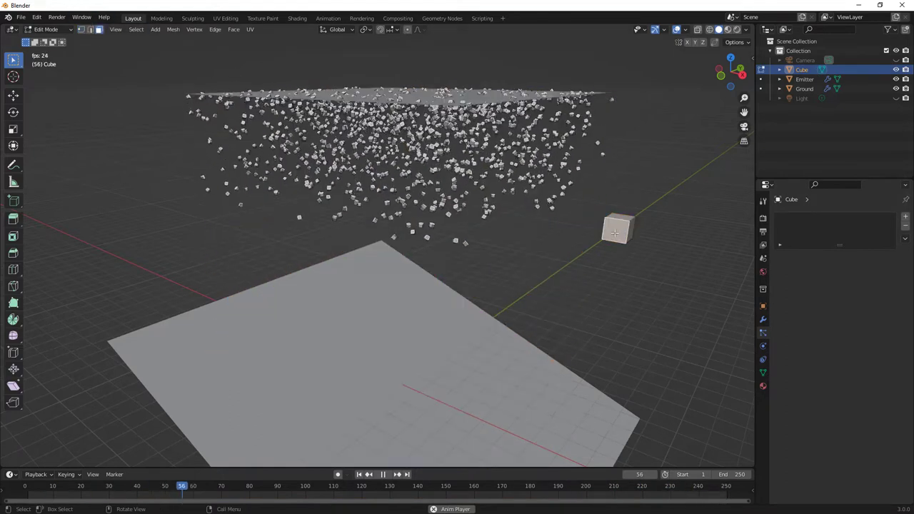
key("g")
key("y")
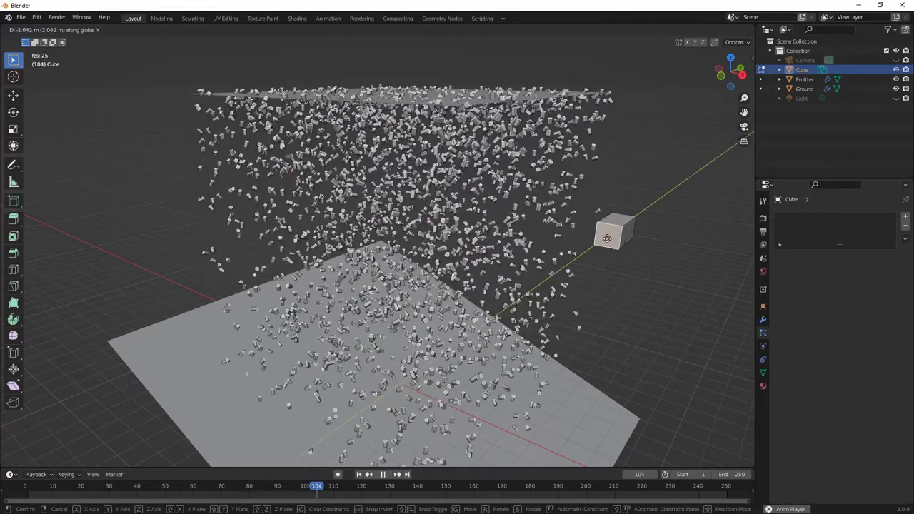
left_click(605, 243)
key("Tab")
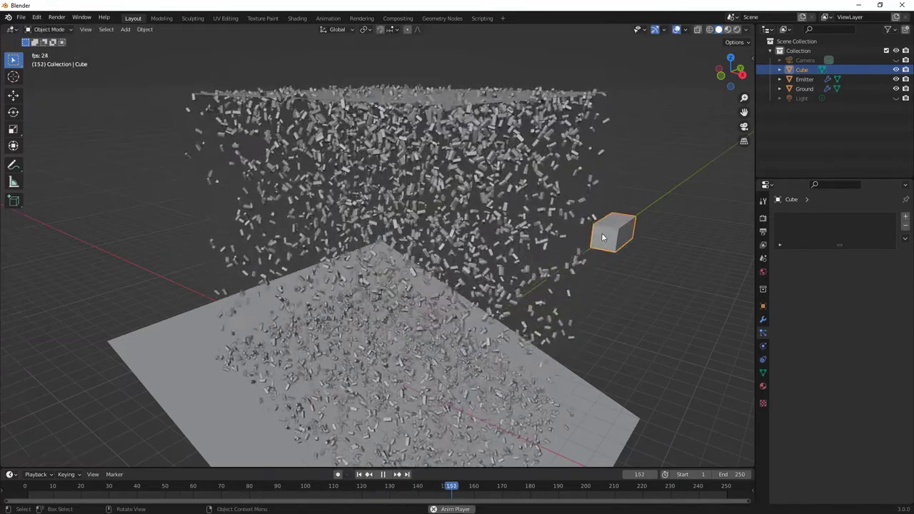
middle_click_drag(513, 180, 620, 225)
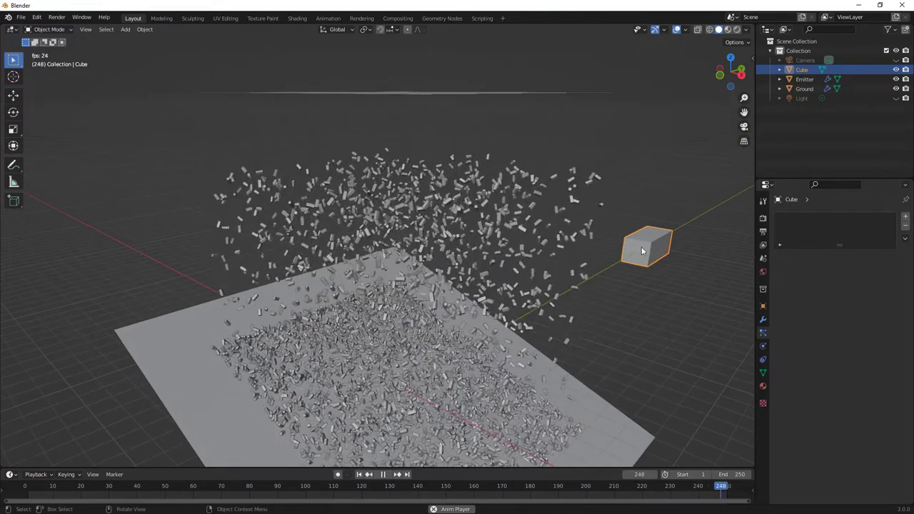
Step: Select the Emitter and set its particle Velocity Randomize to 0.310
left_click(530, 97)
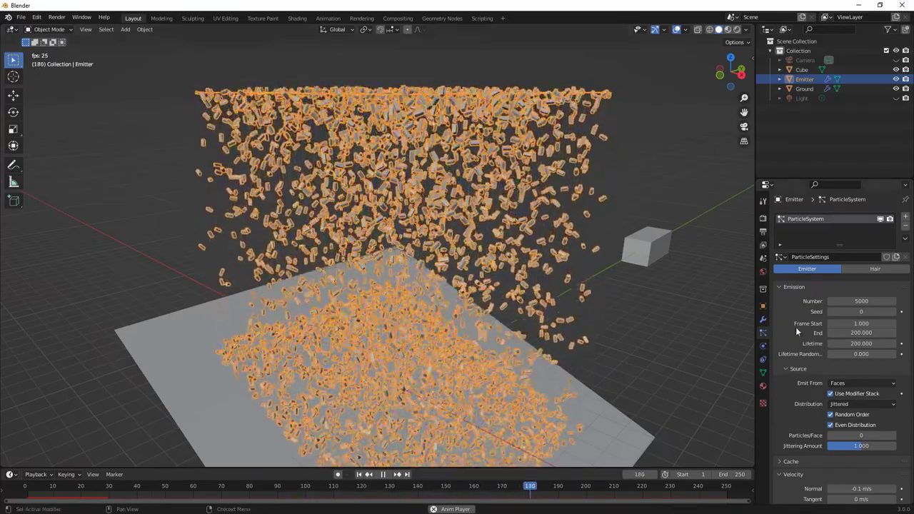
scroll(795, 326, "down", 2)
scroll(795, 327, "down", 1)
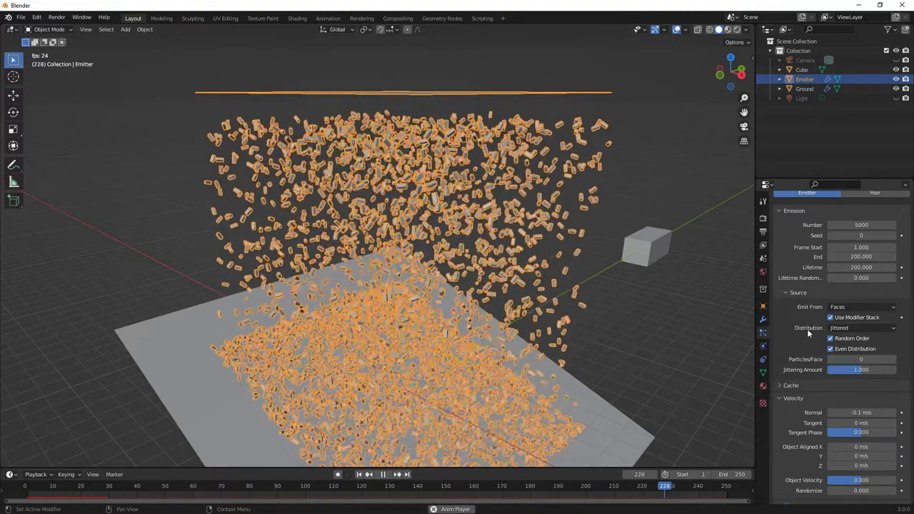
scroll(806, 330, "down", 1)
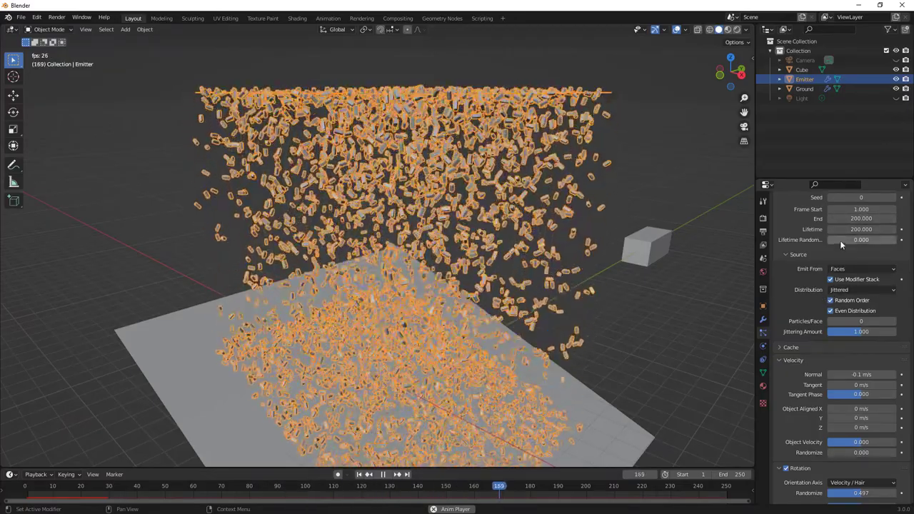
scroll(805, 257, "down", 3)
scroll(801, 307, "down", 3)
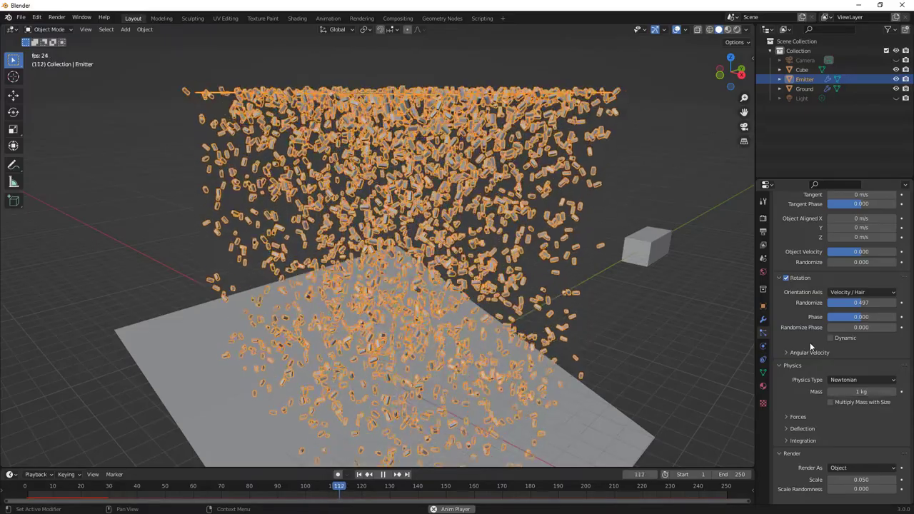
scroll(847, 280, "up", 1)
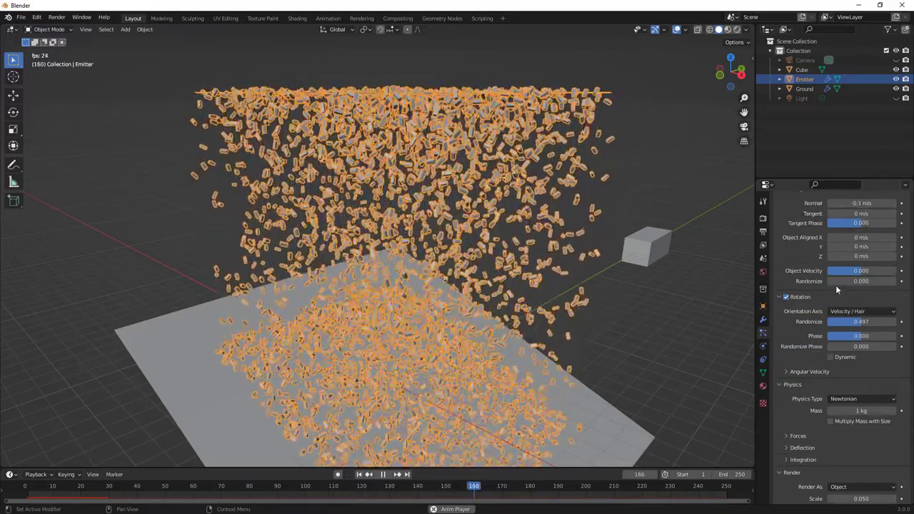
left_click_drag(836, 285, 878, 285)
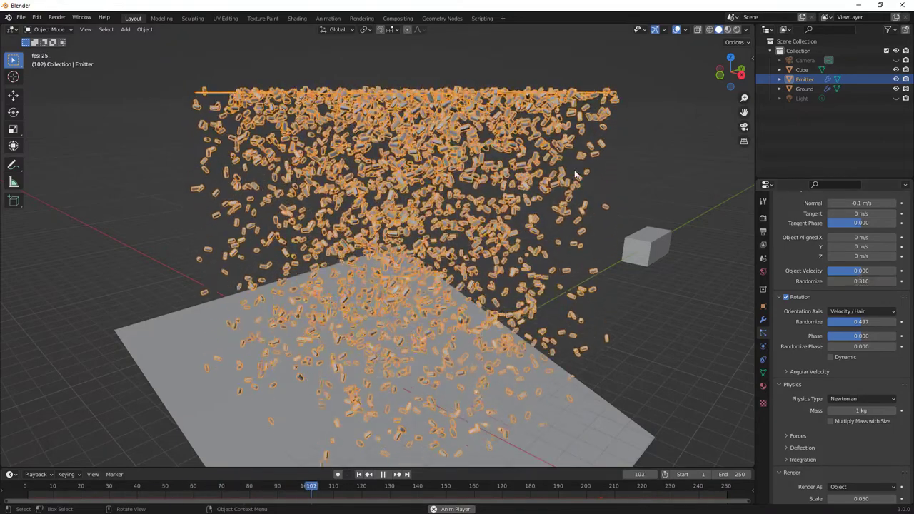
middle_click_drag(571, 187, 528, 199)
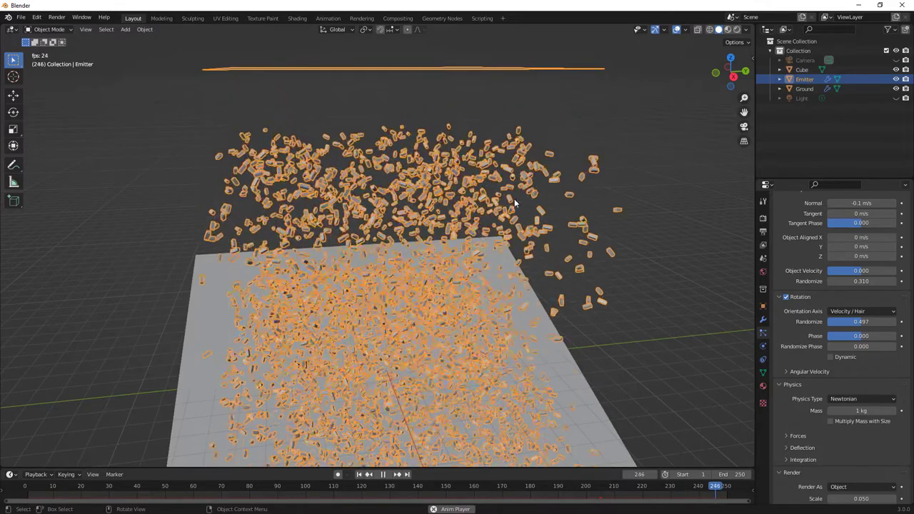
middle_click_drag(398, 205, 448, 227)
scroll(448, 227, "down", 2)
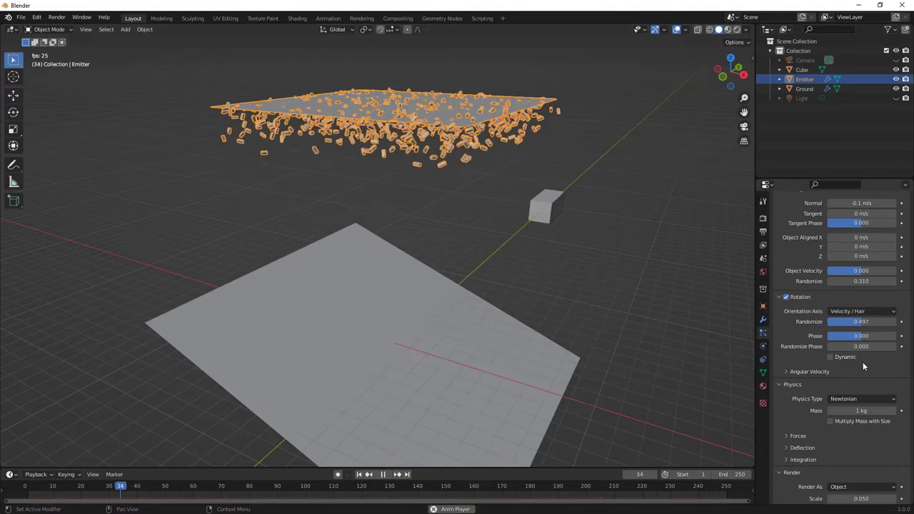
scroll(863, 361, "down", 1)
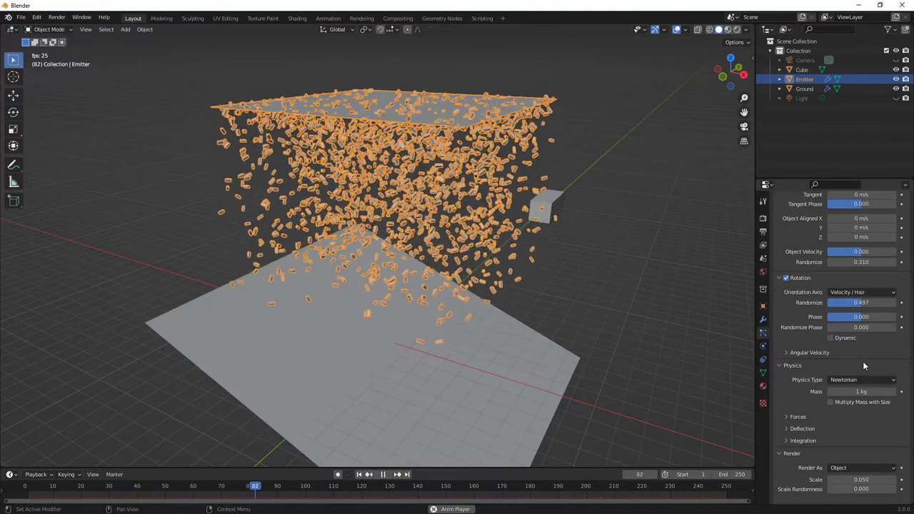
scroll(863, 362, "down", 8)
scroll(862, 362, "down", 8)
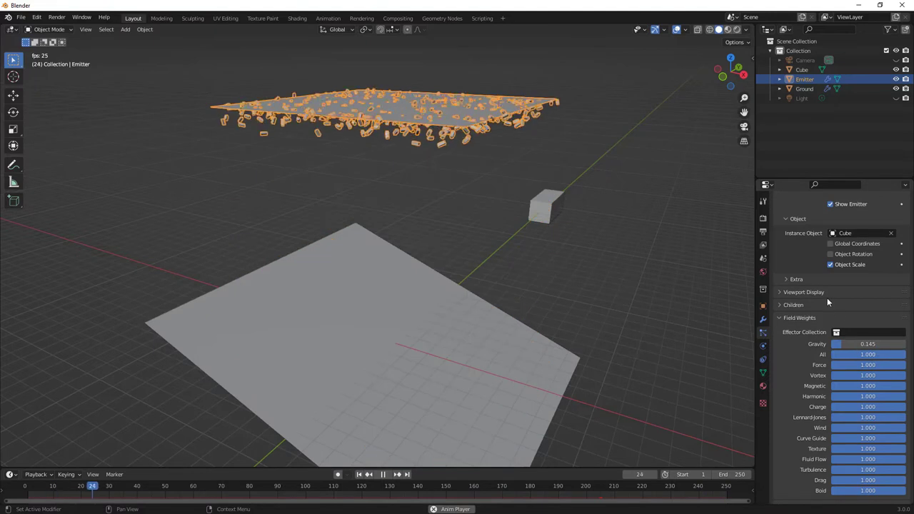
scroll(826, 297, "up", 2)
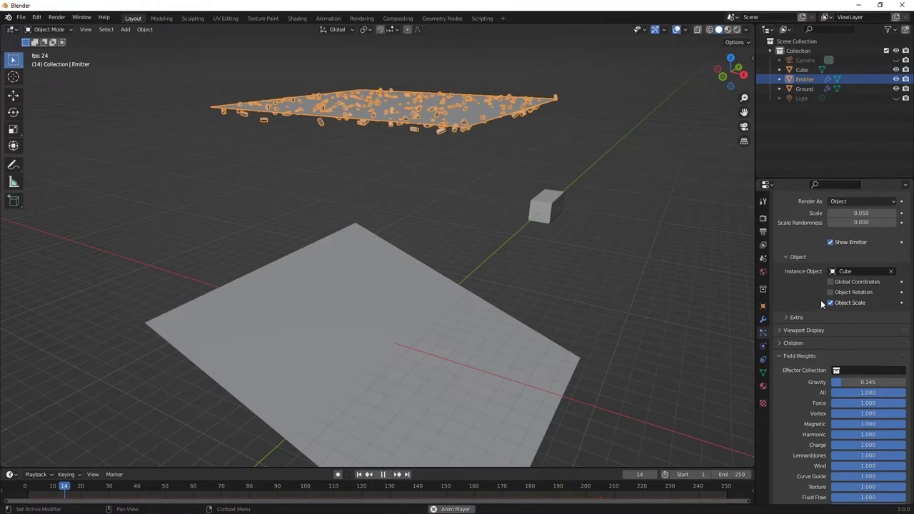
scroll(442, 210, "down", 3)
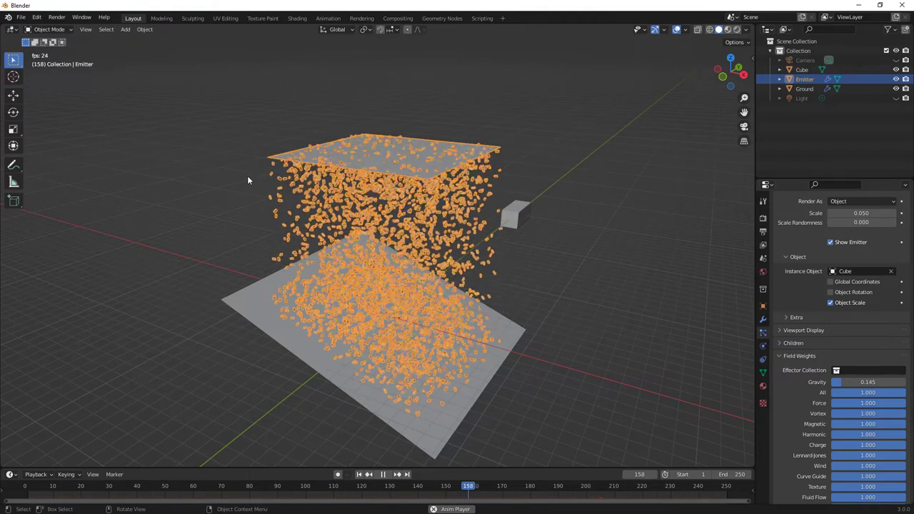
Step: Add a Wind force field at the origin and switch to an orthographic side view
key("shift+a")
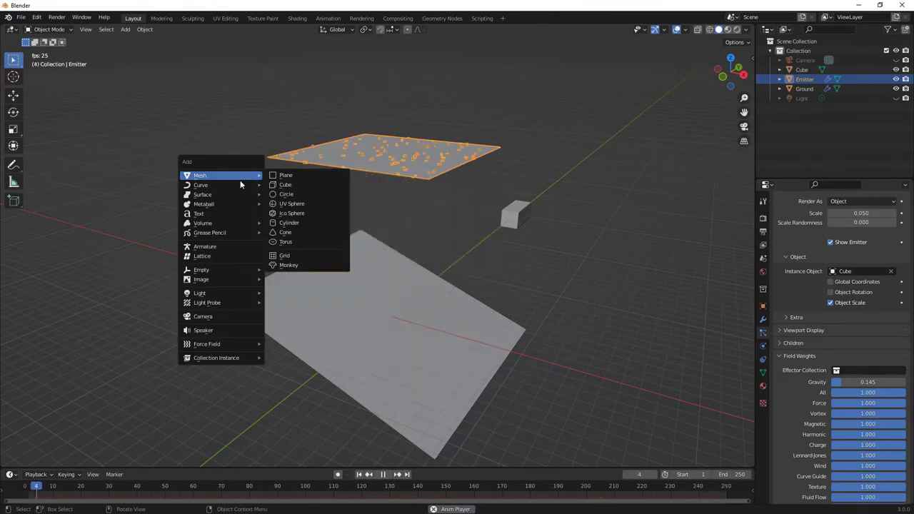
mouse_move(226, 347)
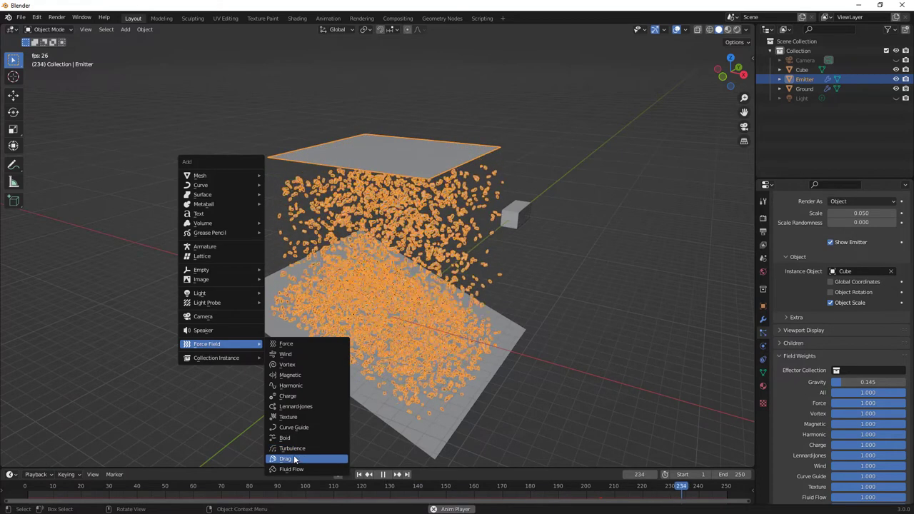
left_click(290, 355)
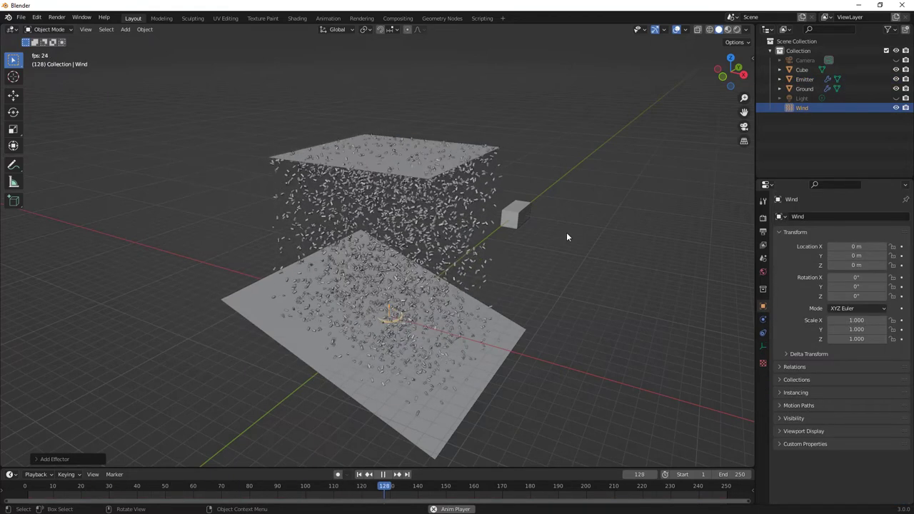
left_click(723, 77)
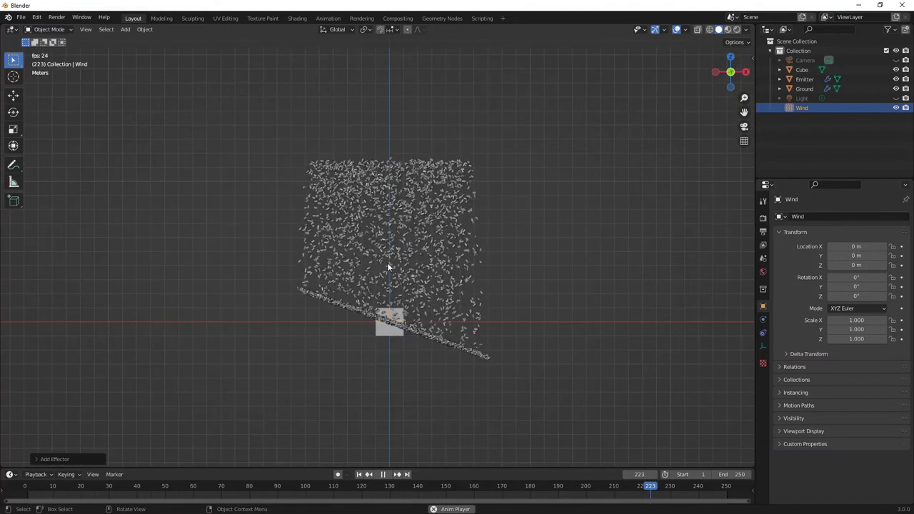
Step: Move the Wind field left along X, raise it to 6.874 m, and tilt it 97° on Y
key("g")
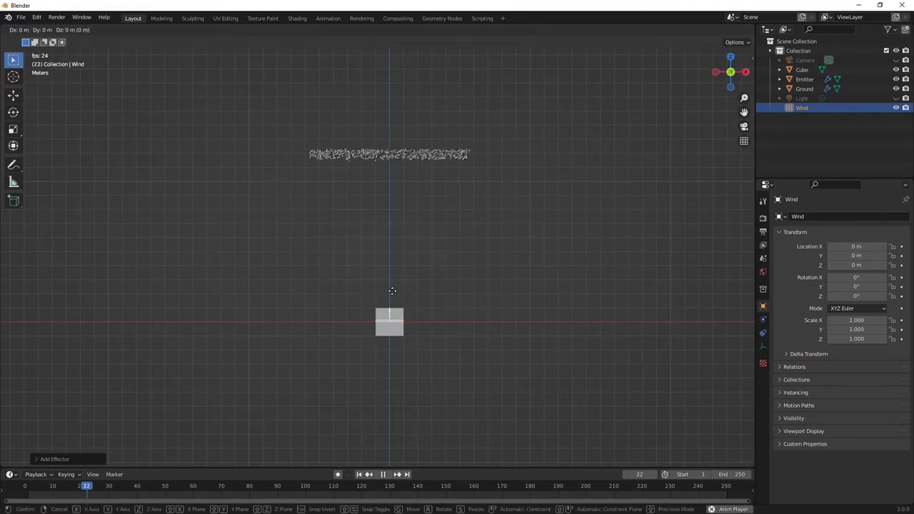
key("x")
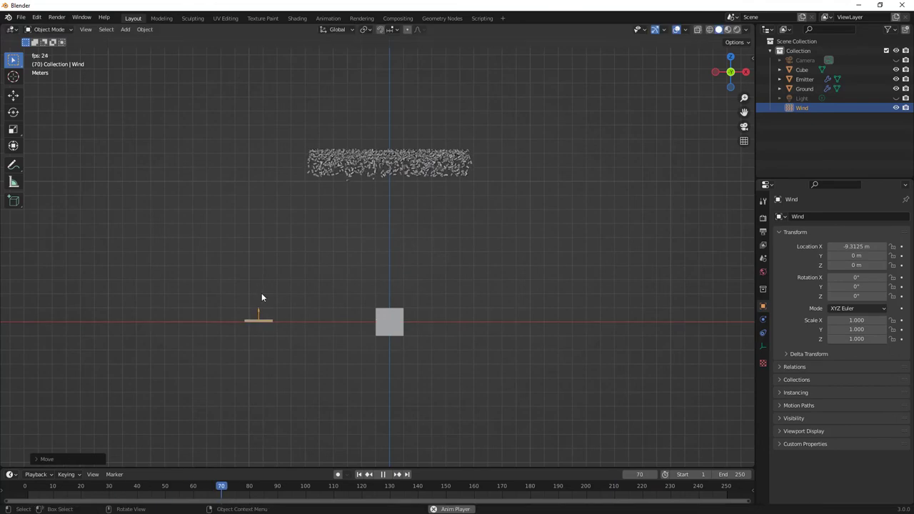
key("g")
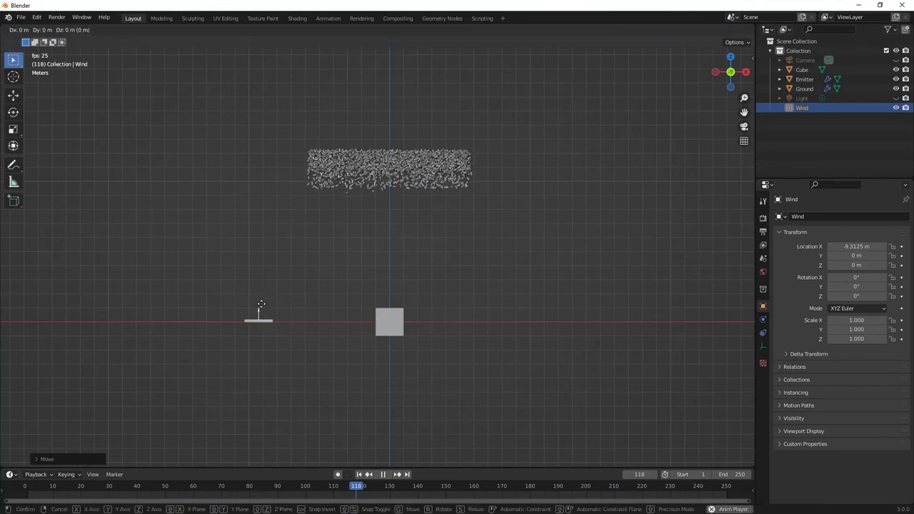
key("z")
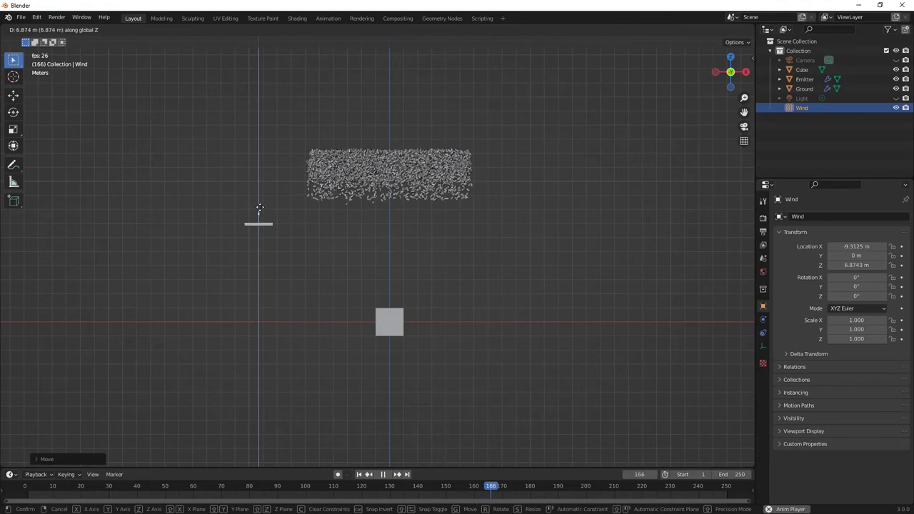
left_click(260, 209)
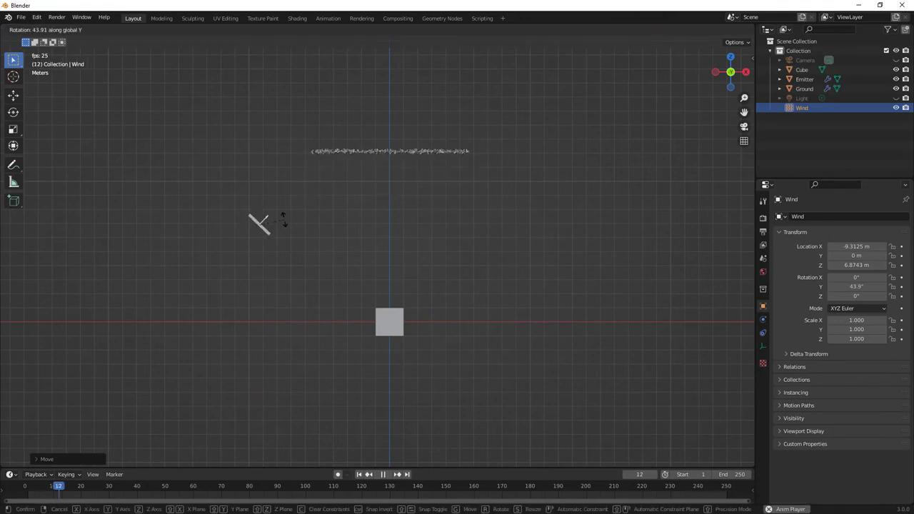
left_click(296, 260)
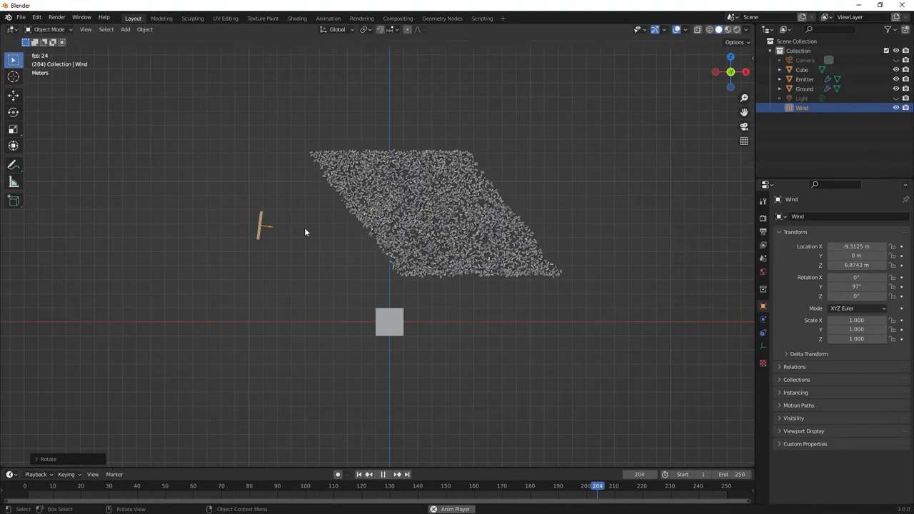
Step: Scale the Wind field up to 4.829
middle_click_drag(287, 225, 278, 228)
key("s")
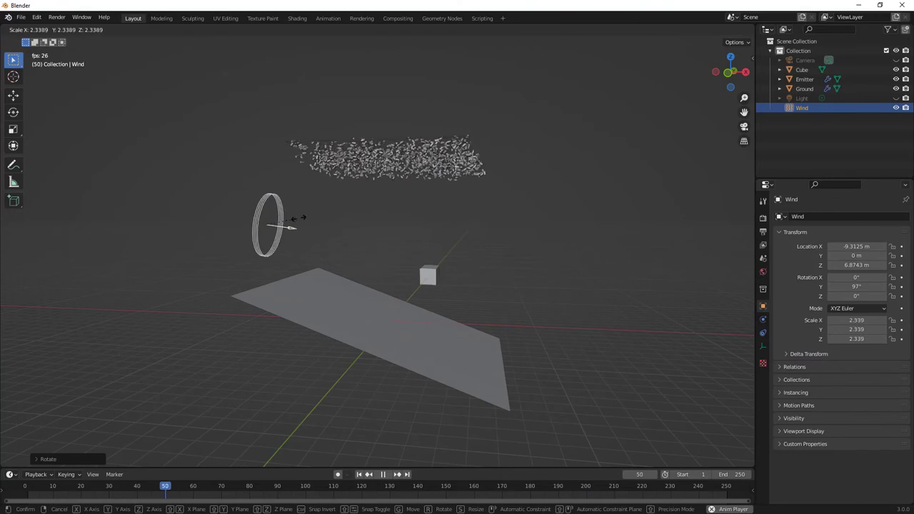
mouse_move(311, 220)
middle_mouse_down()
mouse_move(345, 223)
mouse_move(318, 226)
middle_mouse_up()
key("s")
left_click(307, 236)
middle_click_drag(307, 236, 386, 237)
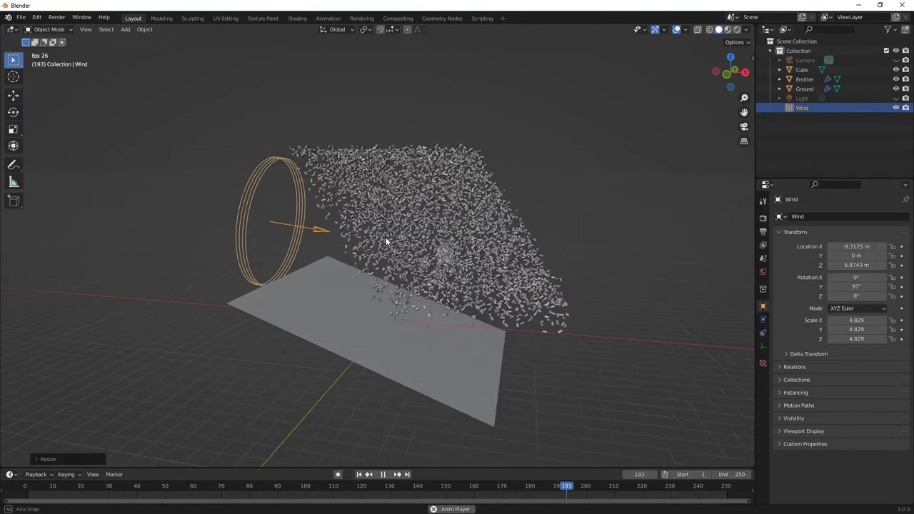
Step: Set Wind Strength to 0.3 and Flow to 1.8, then view the scene from the front orthographically
left_click(763, 319)
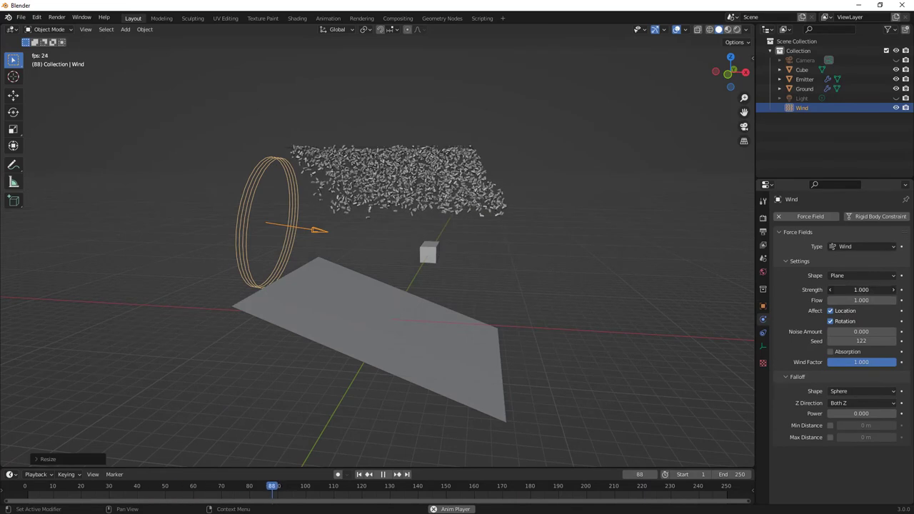
mouse_move(861, 289)
left_mouse_down()
mouse_move(822, 289)
mouse_move(893, 289)
left_mouse_up()
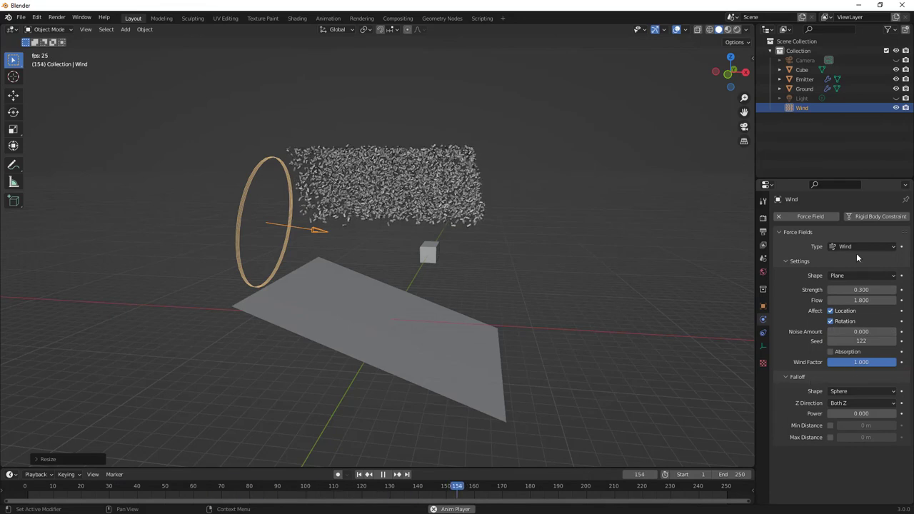
left_click(727, 80)
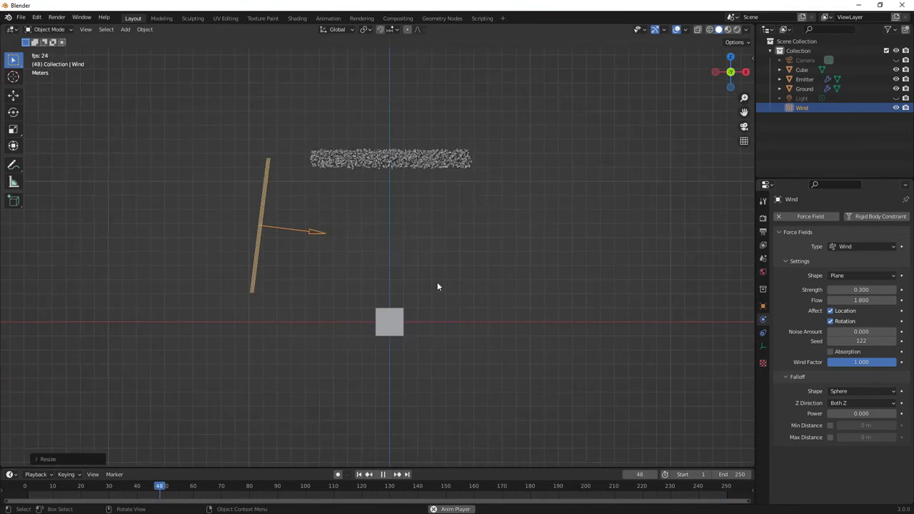
Step: Keyframe the Wind Strength and Flow at 0 on frame 1
left_click(383, 474)
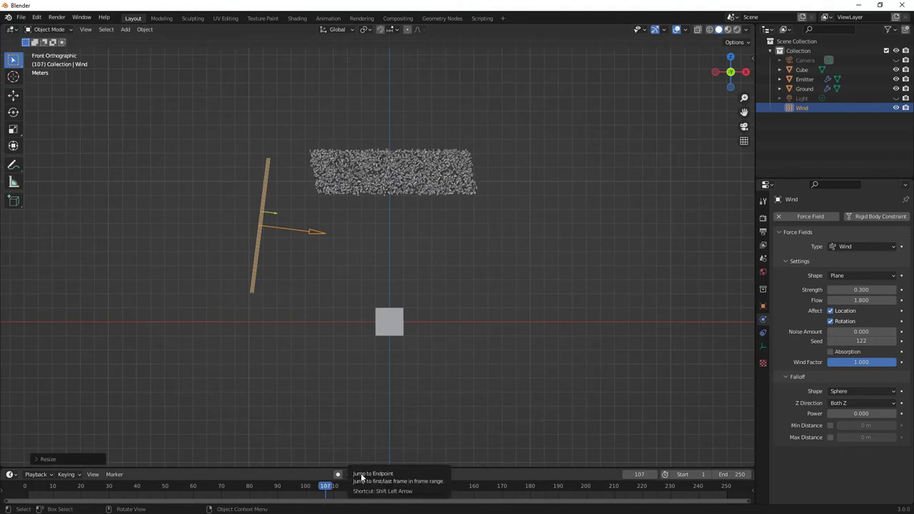
left_click(359, 475)
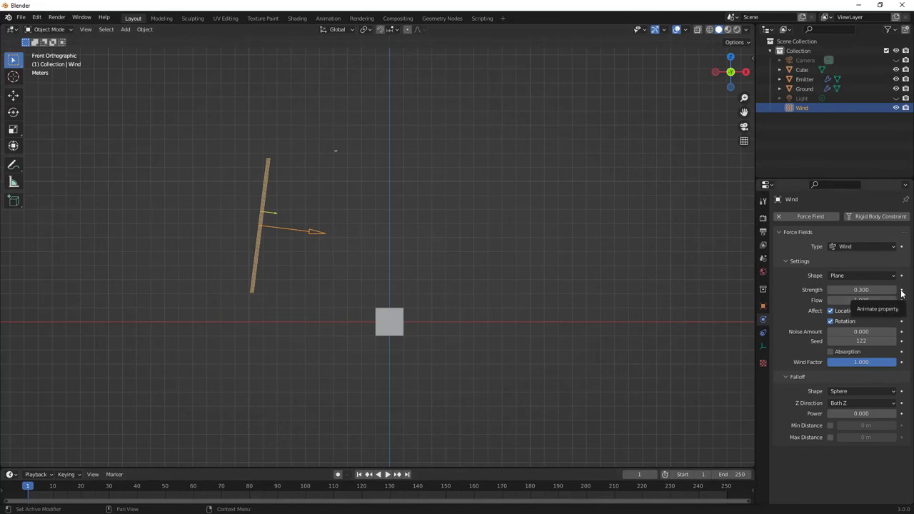
left_click(874, 289)
type("0")
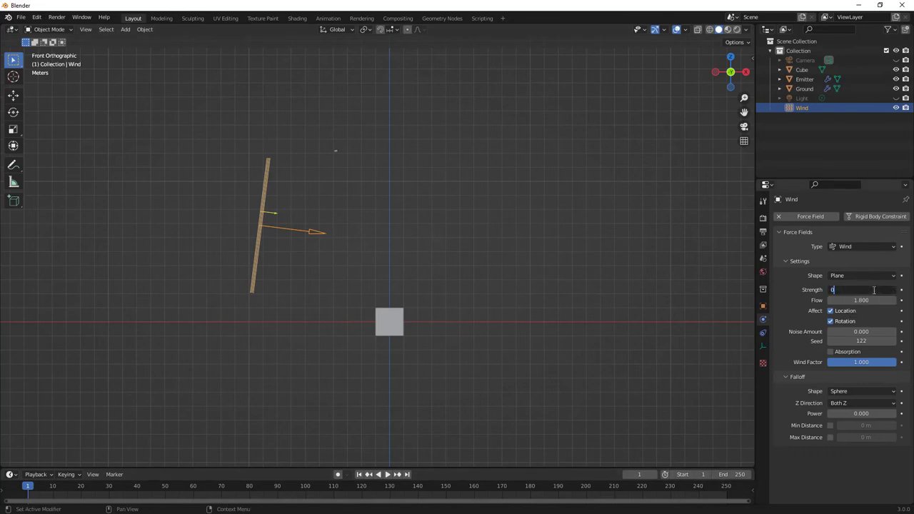
key("Tab")
type("0")
key("Tab")
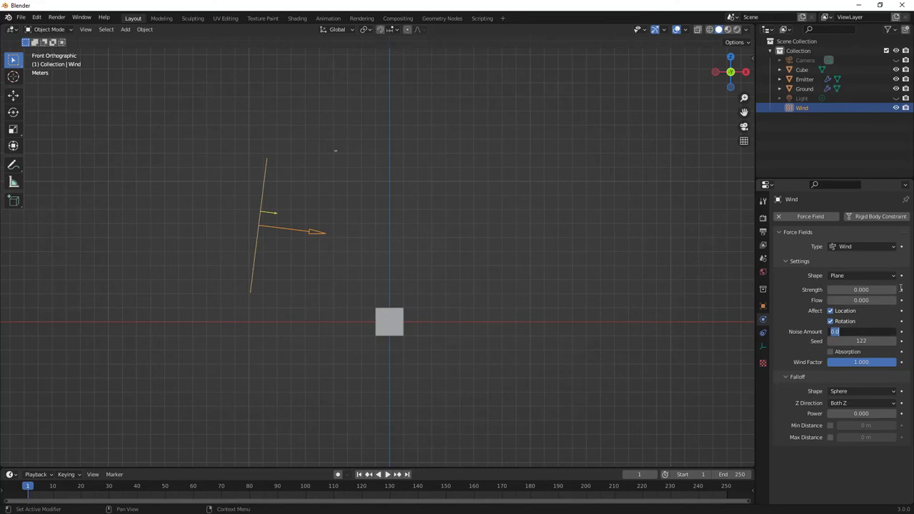
left_click(902, 290)
left_click(901, 290)
left_click(902, 300)
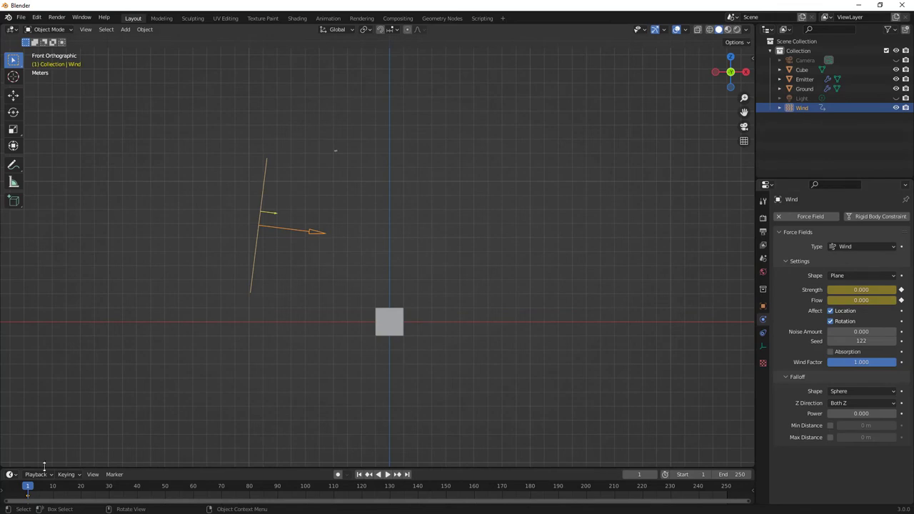
Step: Keyframe Strength 6 and Flow 1.9 at frame 80, replay the animation, then scrub to about frame 66
left_click_drag(29, 488, 250, 492)
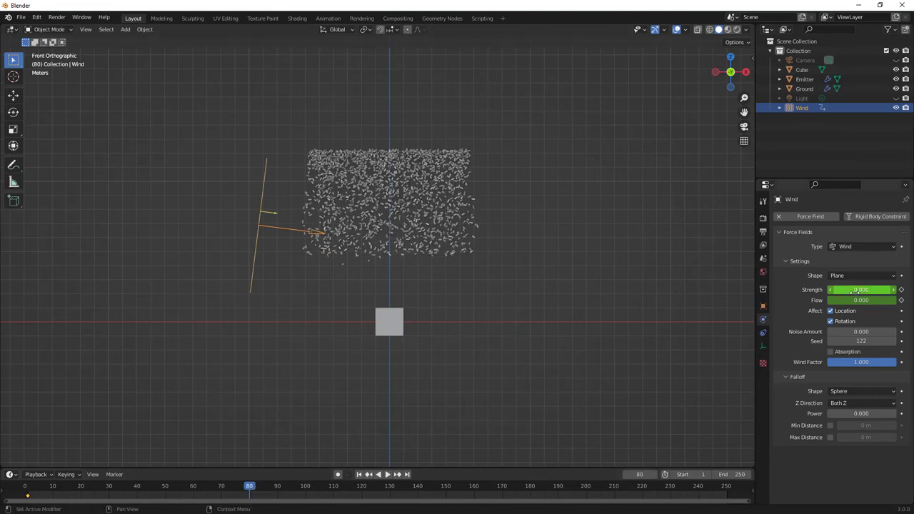
left_click_drag(852, 289, 867, 300)
left_click(902, 290)
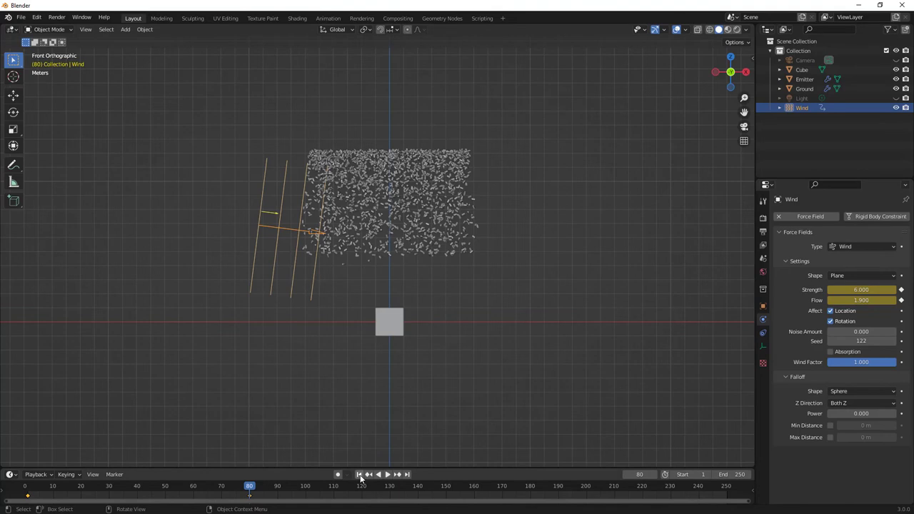
left_click(359, 474)
left_click(388, 474)
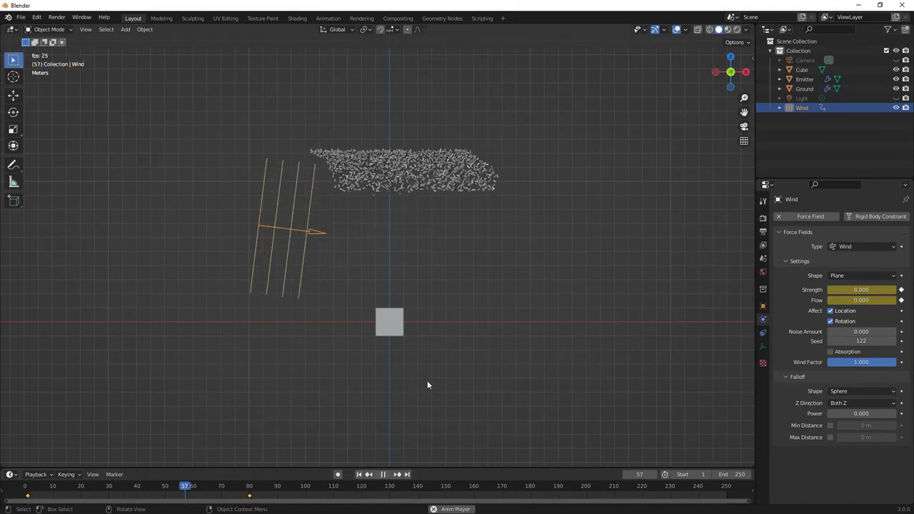
left_click(383, 474)
left_click_drag(367, 488, 227, 500)
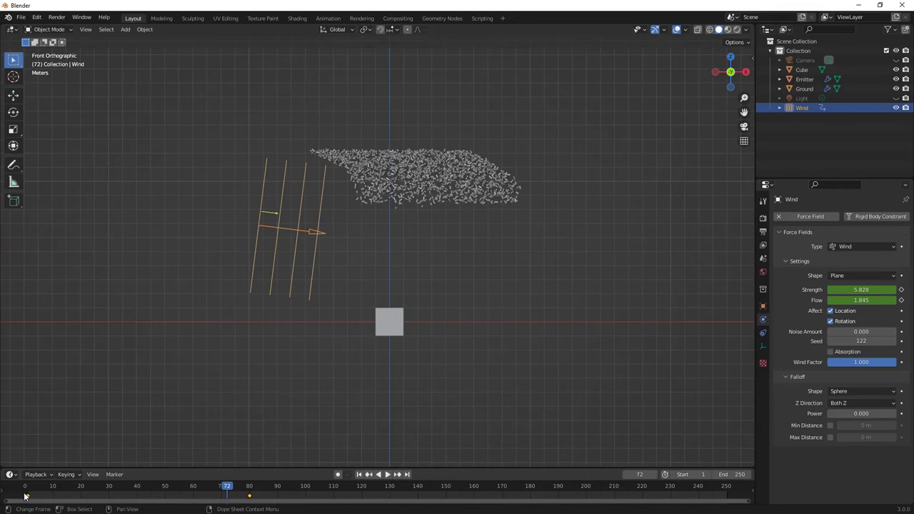
Step: Move the starting wind keyframes to frame 72 and replay the simulation from frame 1
left_click_drag(28, 498, 227, 496)
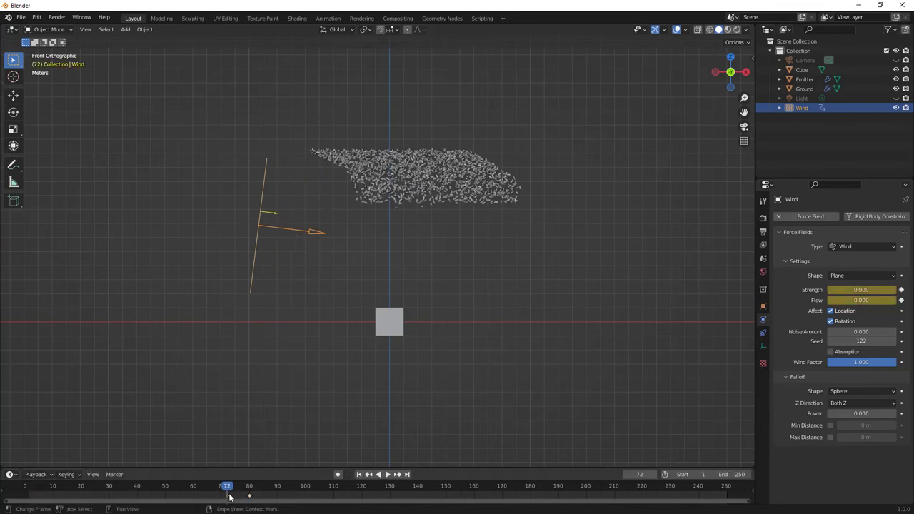
key("shift+ctrl+space")
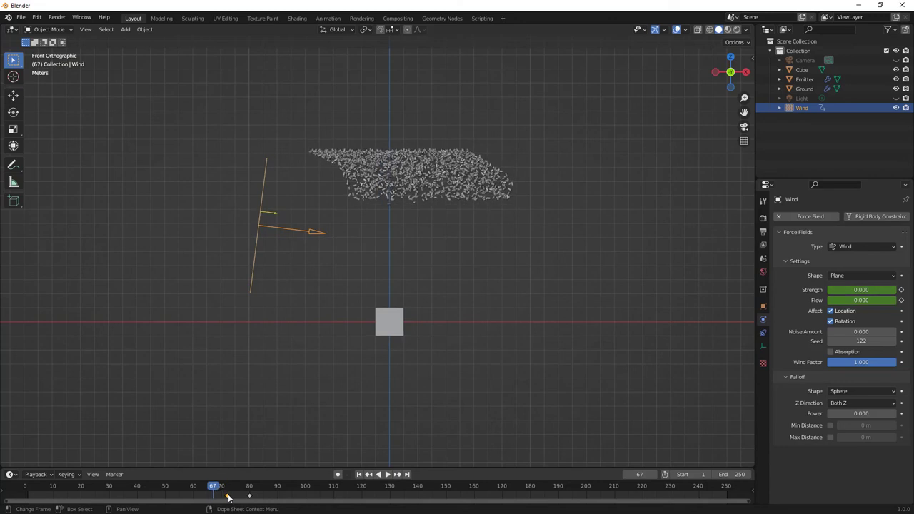
left_click_drag(216, 490, 61, 490)
left_click(359, 475)
left_click(386, 474)
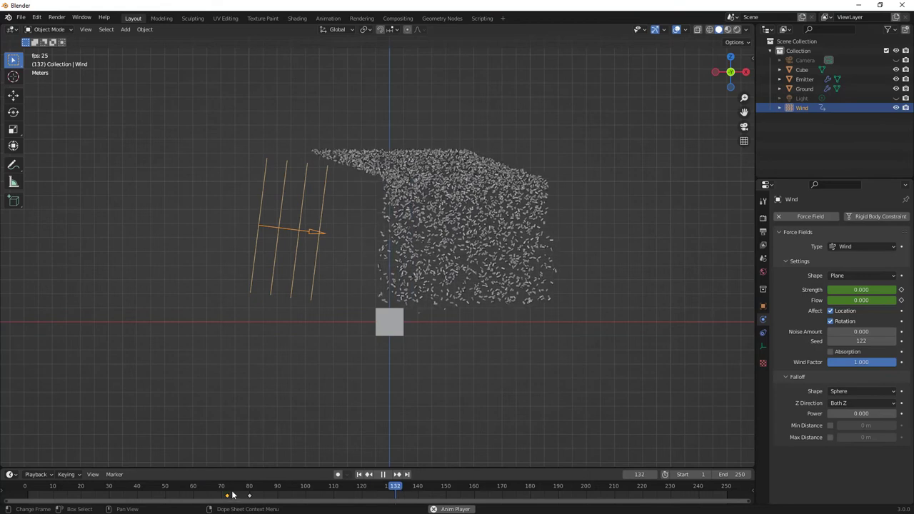
left_click(382, 474)
Step: At frame 127, keyframe wind Strength and Flow at 0, then replay from the start
left_click_drag(543, 490, 380, 487)
left_click(859, 289)
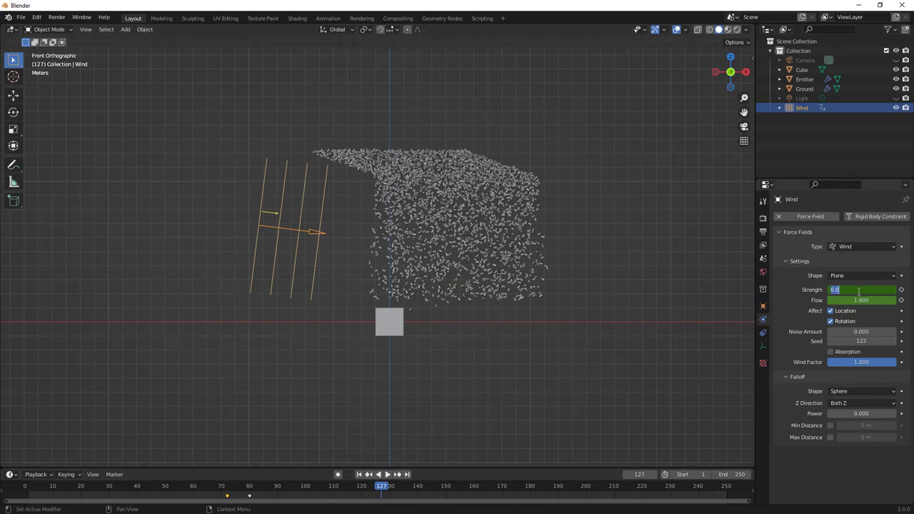
type("0")
key("Return")
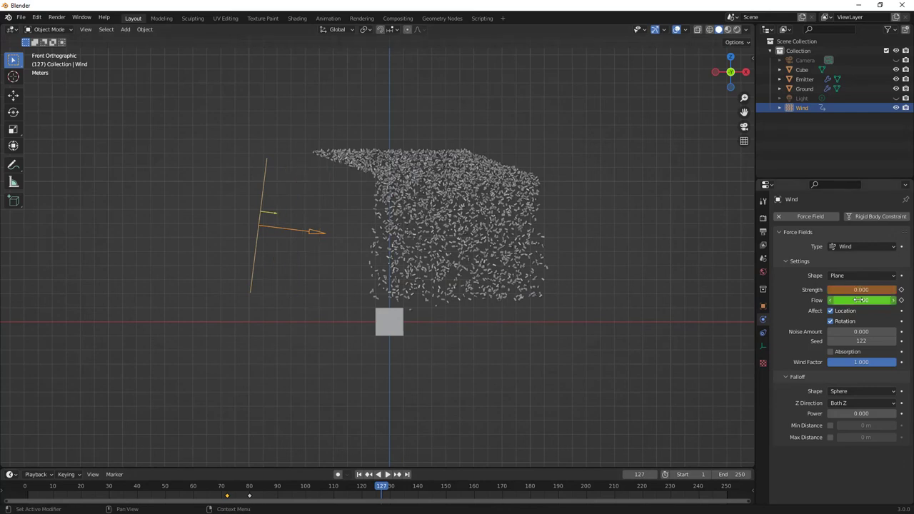
left_click(862, 300)
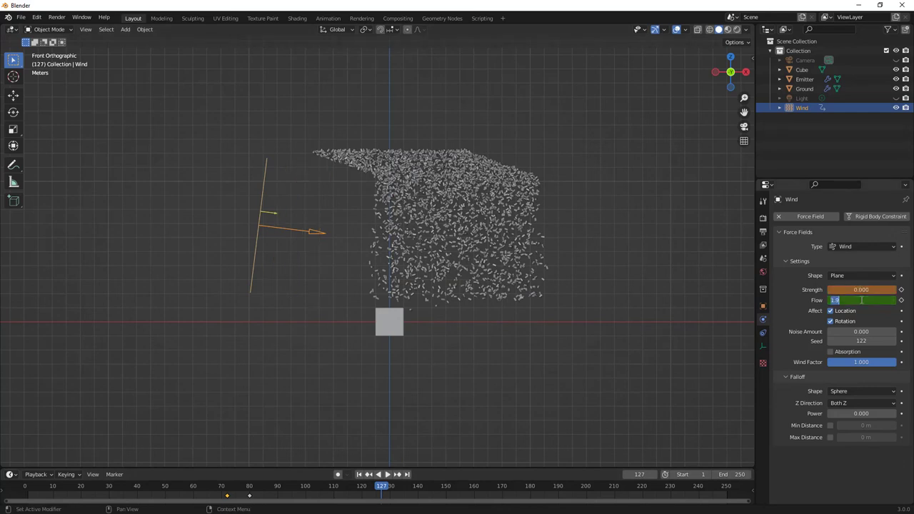
key("Return")
left_click(901, 301)
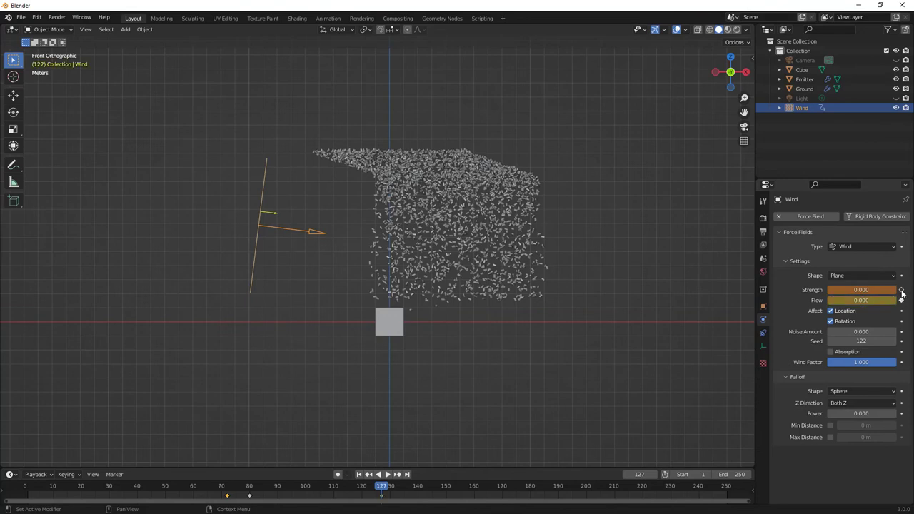
left_click(361, 475)
left_click(386, 474)
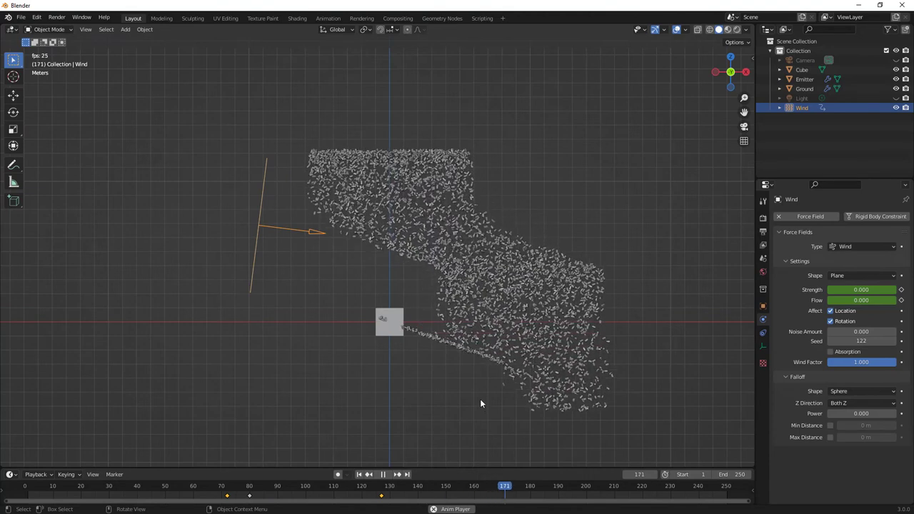
Step: Watch the gust close up in perspective, rewind to frame 1, and select the Emitter plane
middle_click_drag(470, 407, 434, 401)
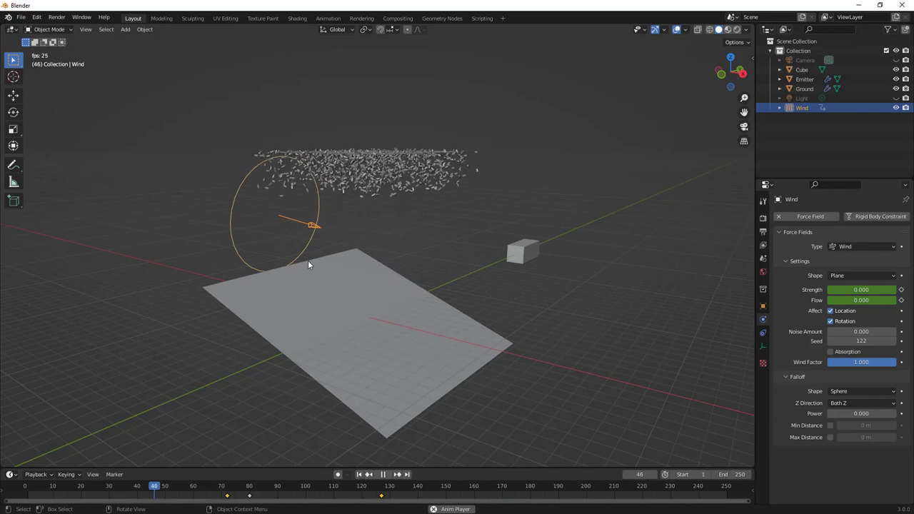
scroll(438, 216, "up", 4)
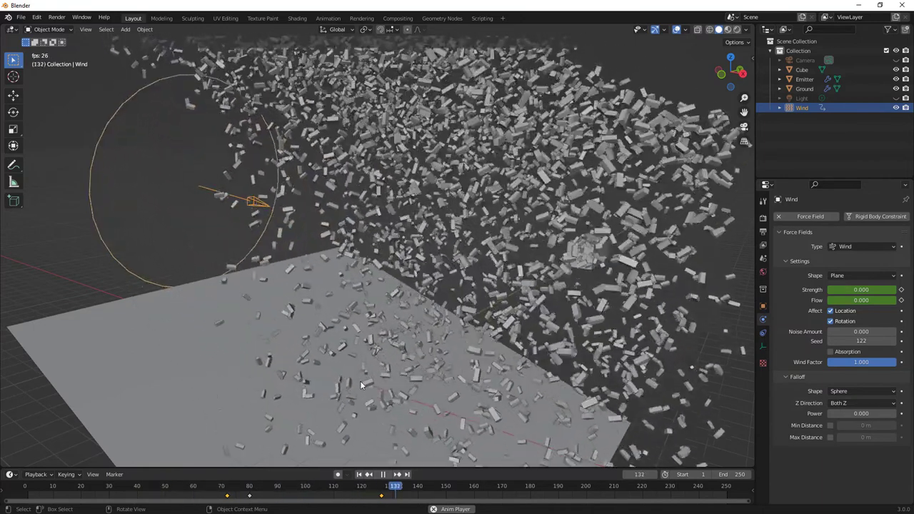
left_click(383, 475)
left_click(359, 475)
scroll(421, 400, "down", 4)
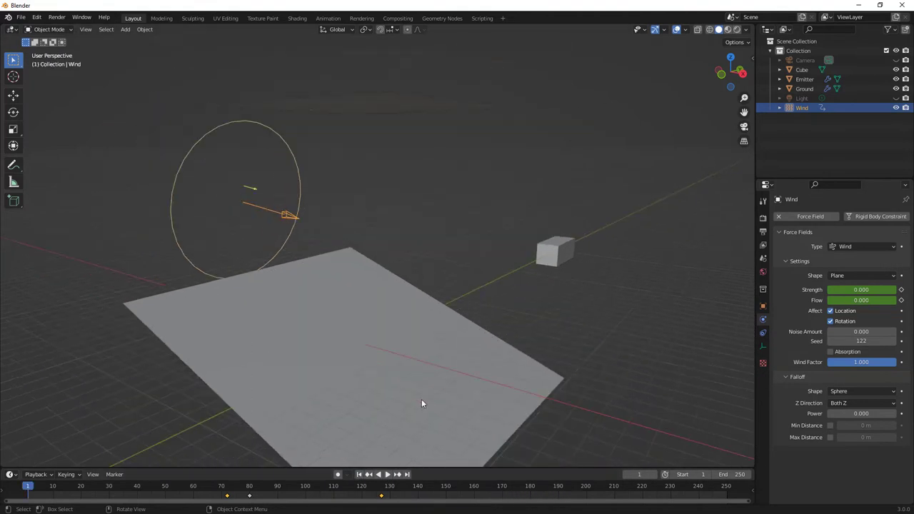
mouse_move(438, 362)
middle_mouse_down()
mouse_move(479, 364)
mouse_move(441, 369)
middle_mouse_up()
left_click(405, 140)
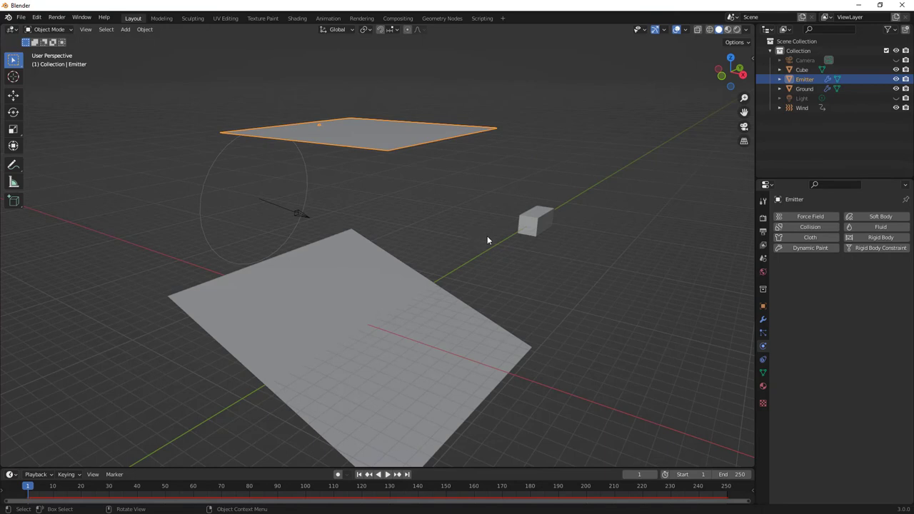
left_click(762, 333)
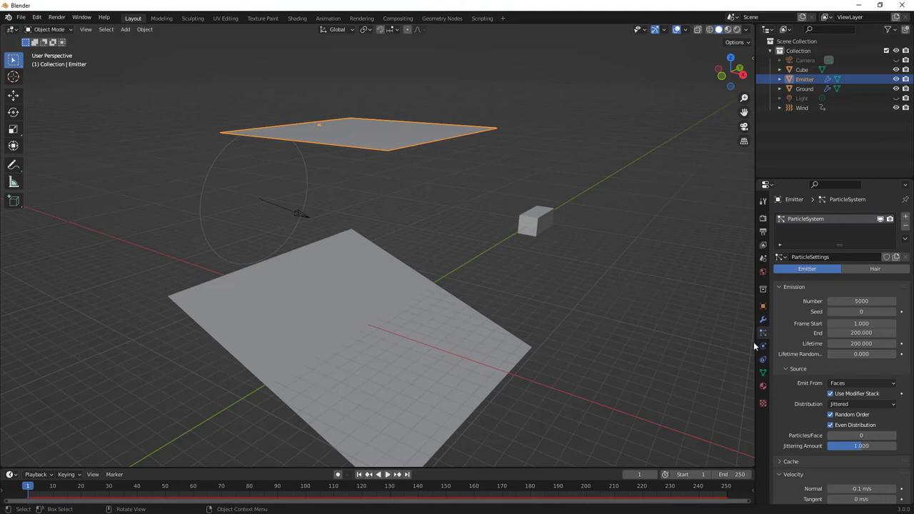
scroll(814, 329, "down", 2)
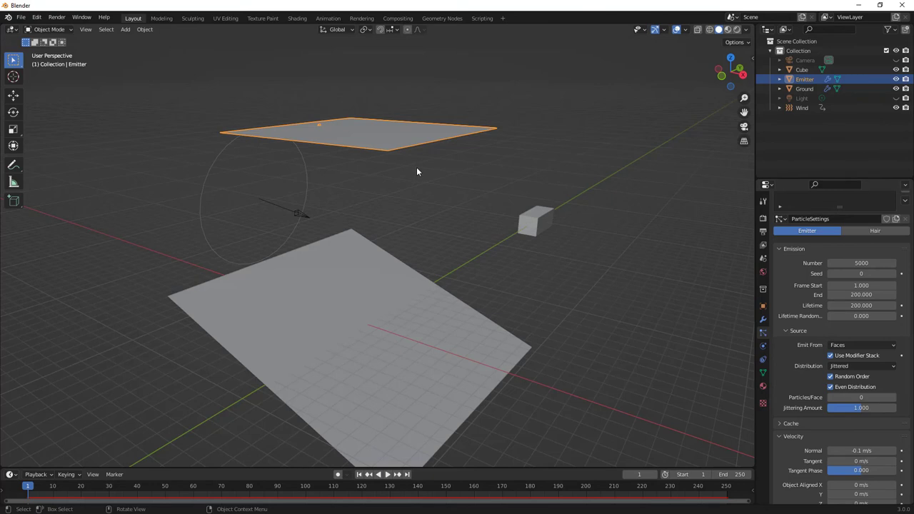
scroll(417, 171, "down", 2)
mouse_move(446, 180)
middle_mouse_down()
mouse_move(423, 178)
mouse_move(460, 180)
mouse_move(438, 171)
middle_mouse_up()
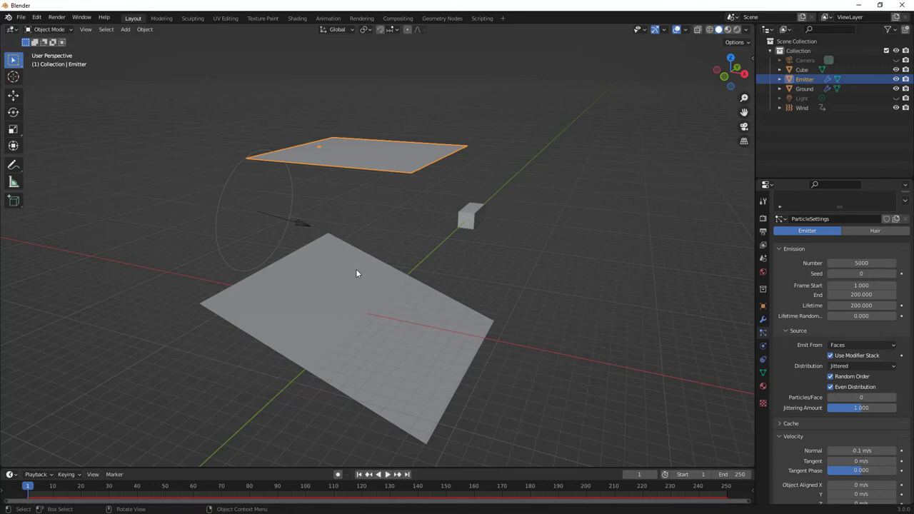
left_click(291, 190)
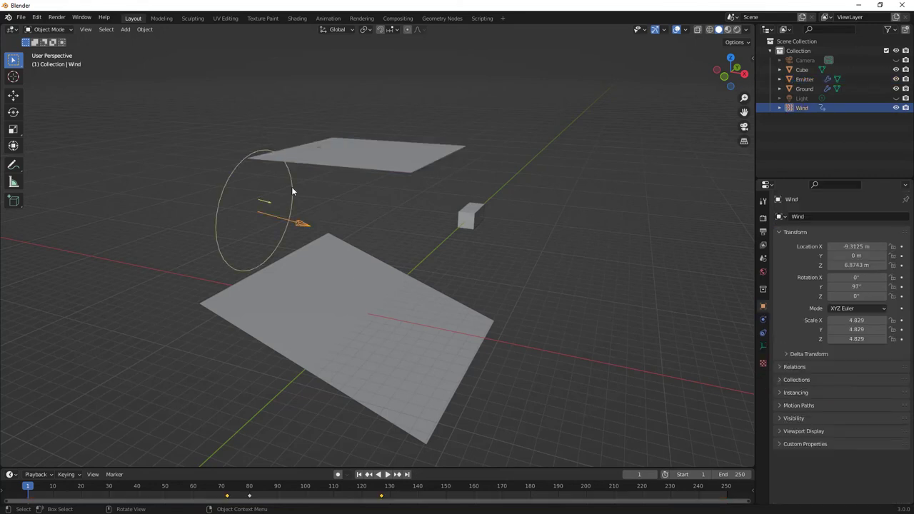
left_click(386, 169)
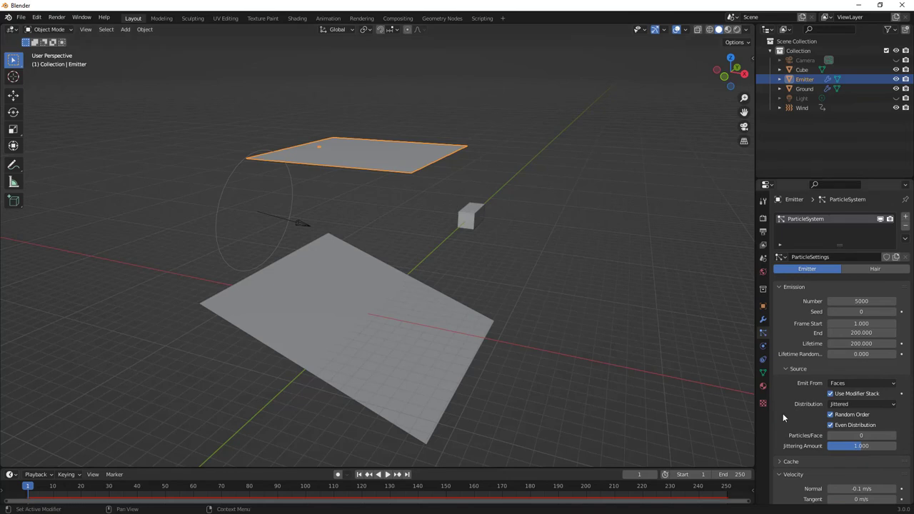
Step: Expand the particle Cache subpanel, play the 5000-particle fall, then rewind to frame 4
scroll(792, 436, "down", 3)
left_click(780, 387)
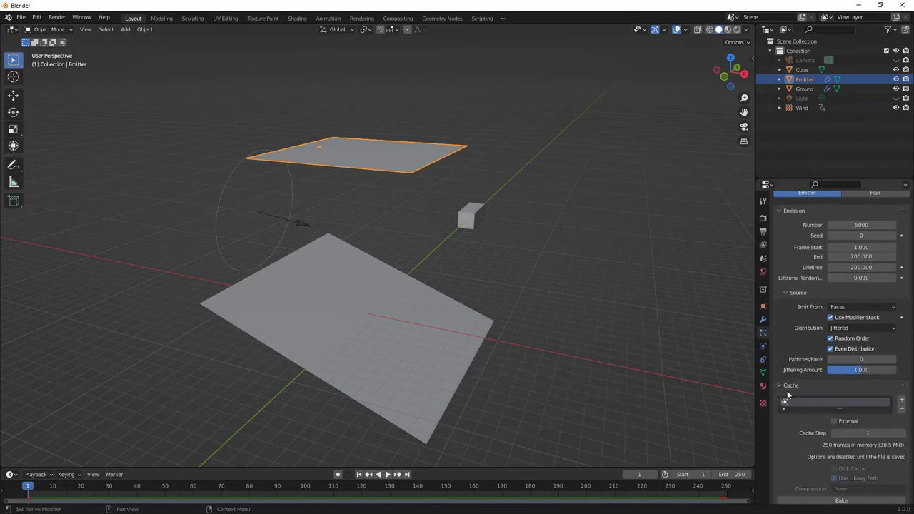
scroll(802, 419, "down", 2)
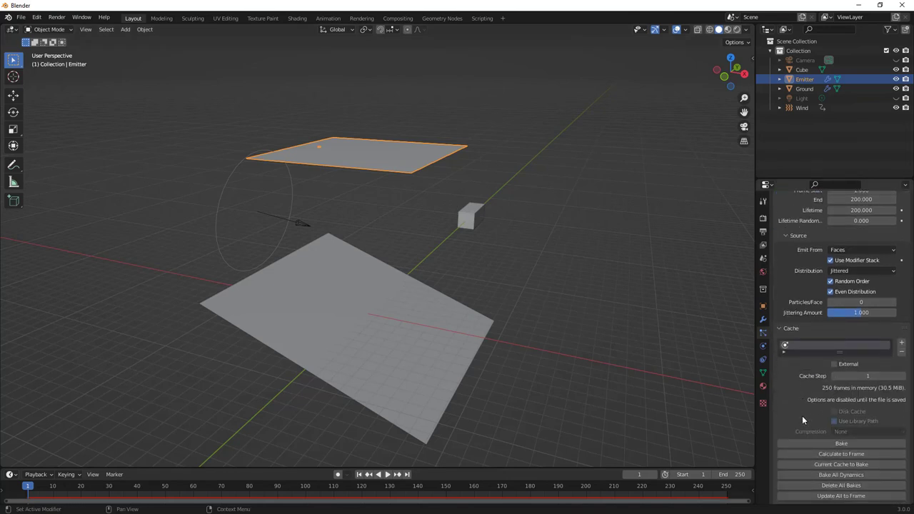
scroll(803, 420, "down", 1)
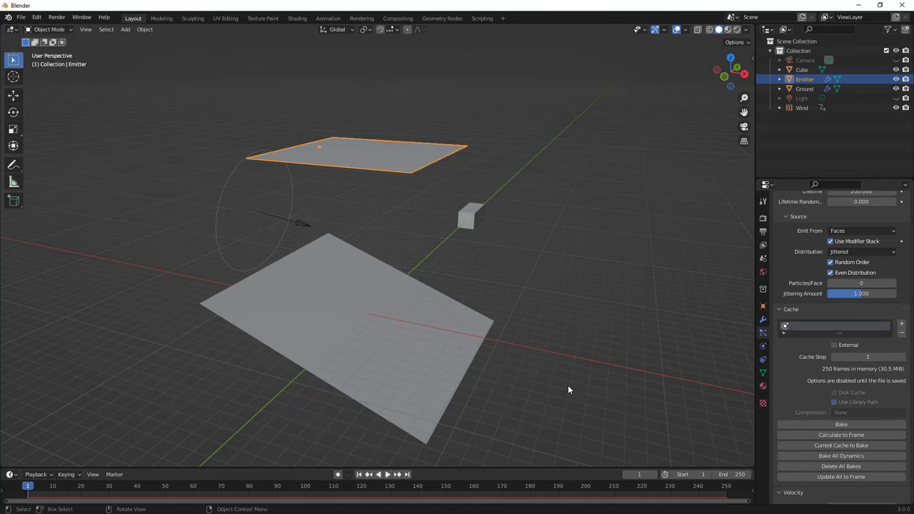
left_click(387, 474)
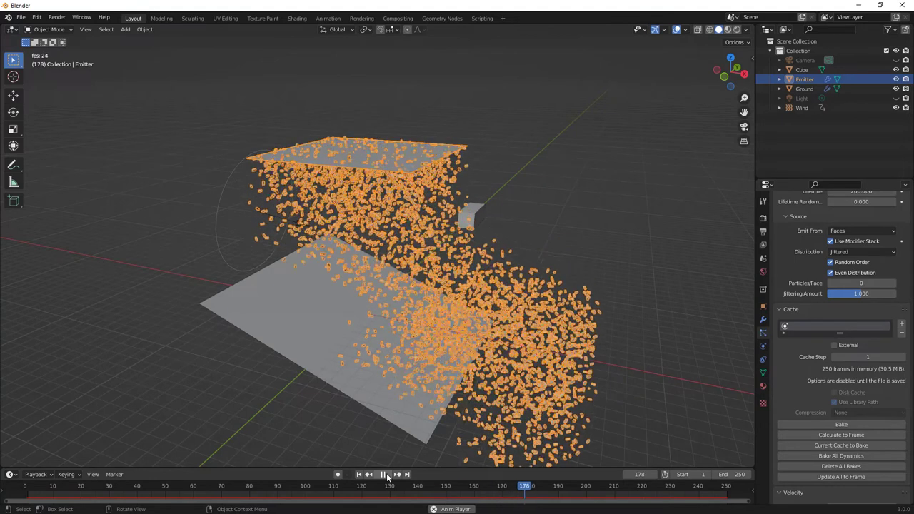
left_click(387, 475)
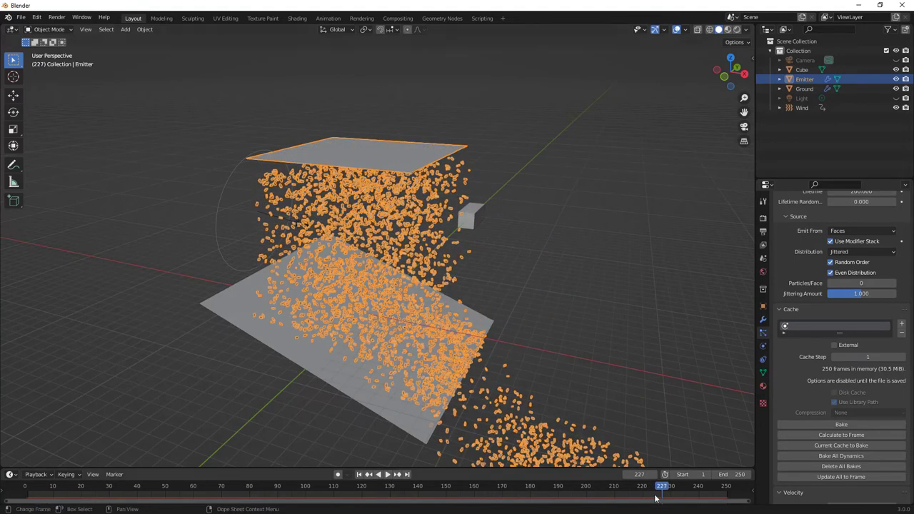
left_click_drag(663, 491, 36, 487)
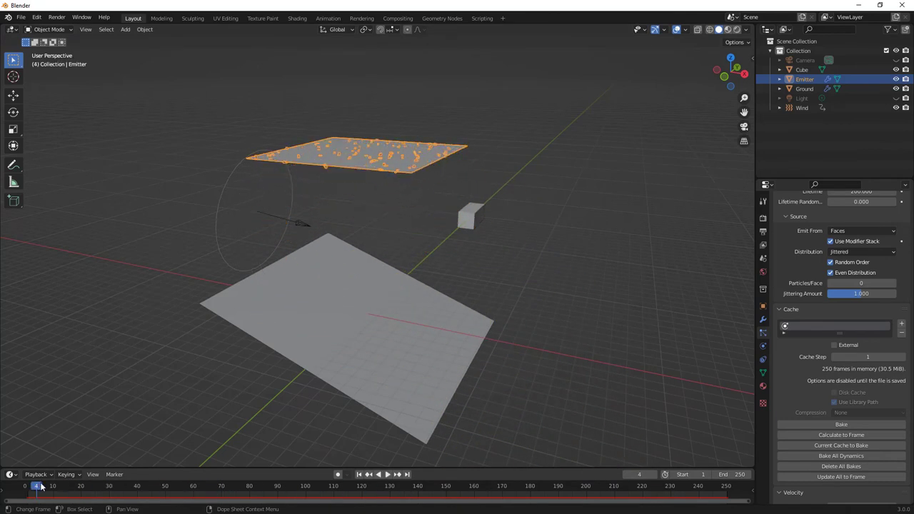
scroll(830, 327, "up", 6)
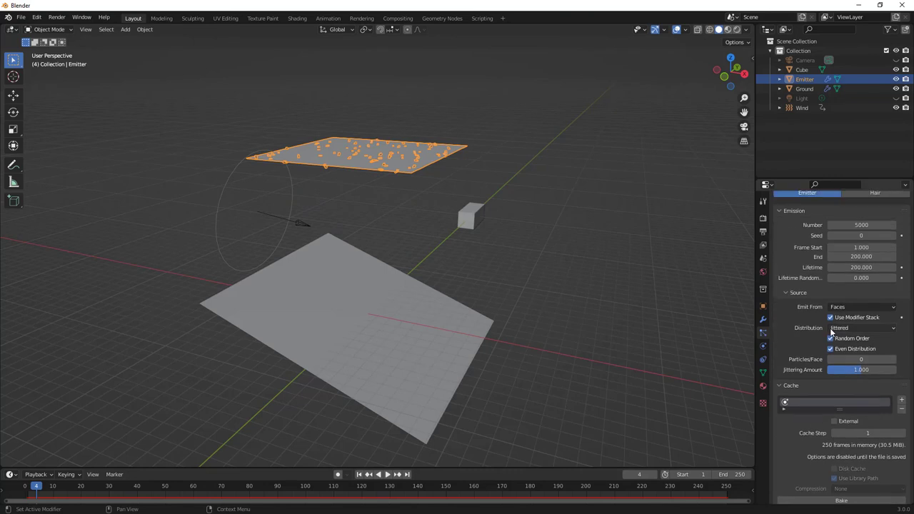
Step: Set the emitter's particle Number to 50000 and play the denser fall
left_click(860, 301)
type("500")
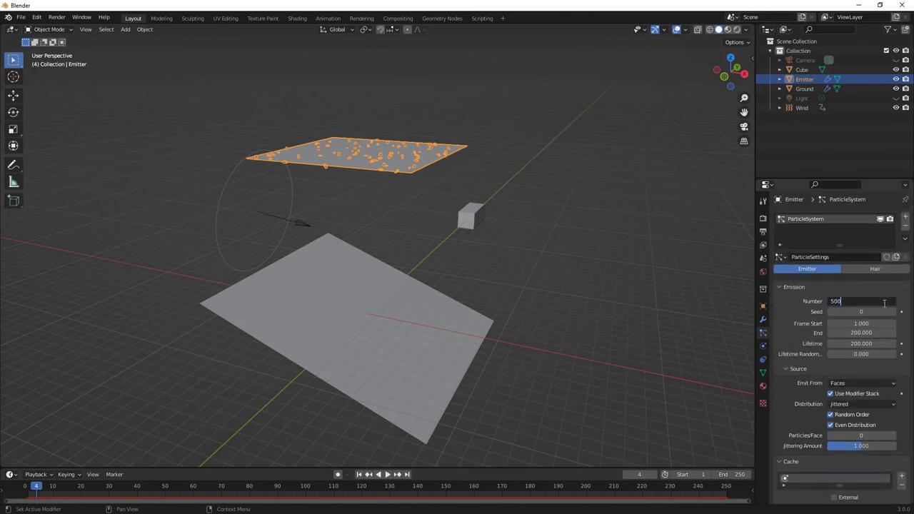
type("00")
key("Return")
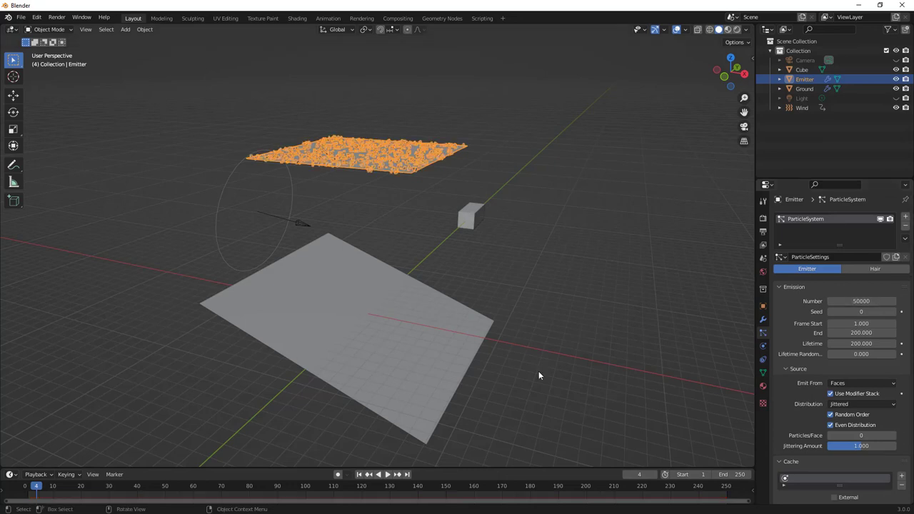
left_click(386, 474)
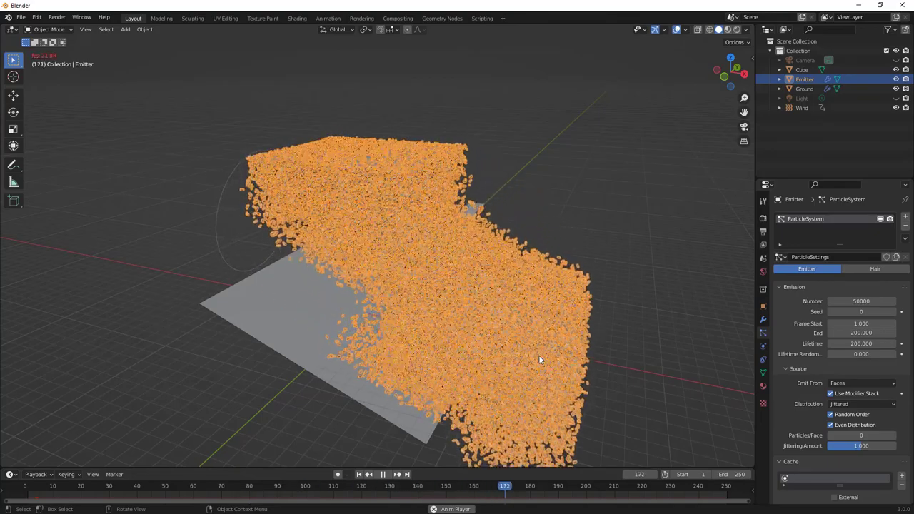
Step: Raise the particle Number to 100000, then stop playback at frame 1
left_click(855, 300)
type("100000")
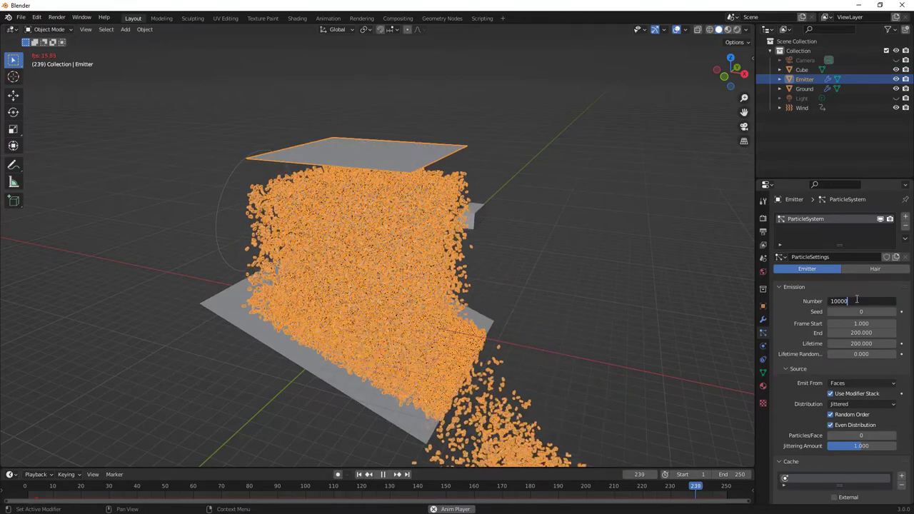
key("Return")
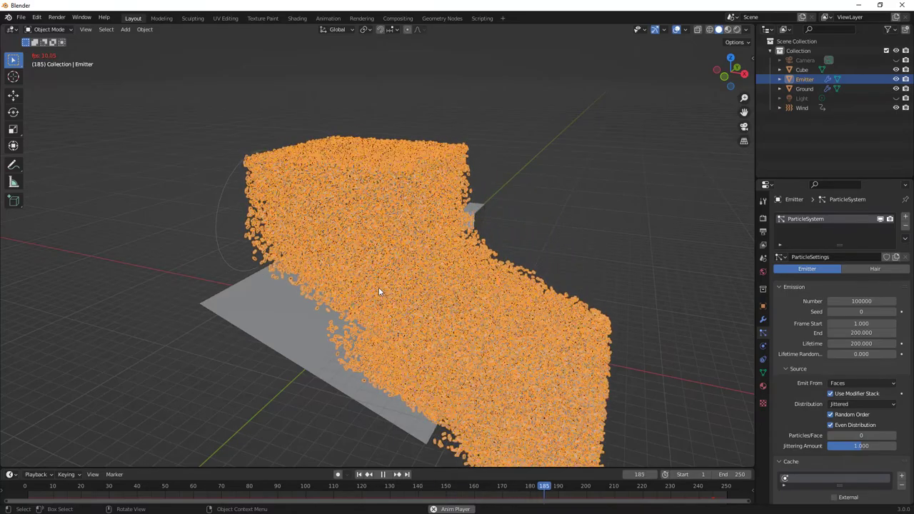
left_click(384, 474)
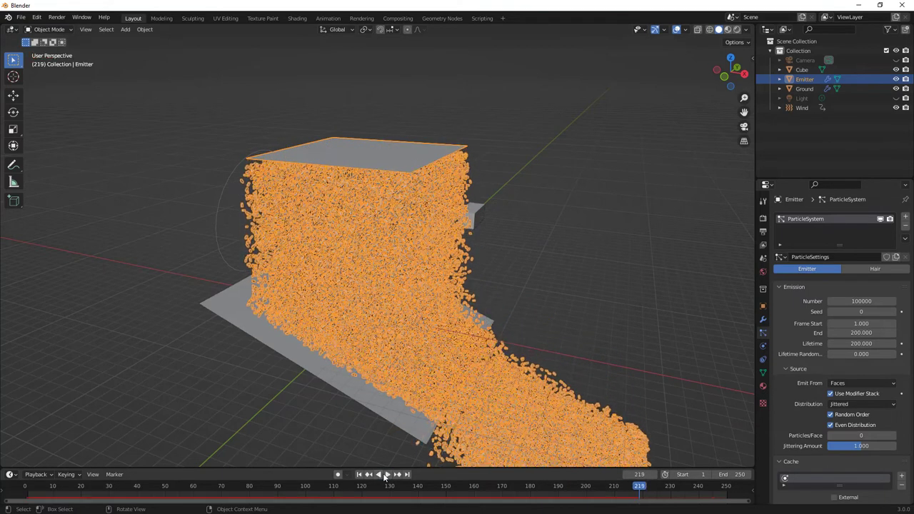
left_click(359, 474)
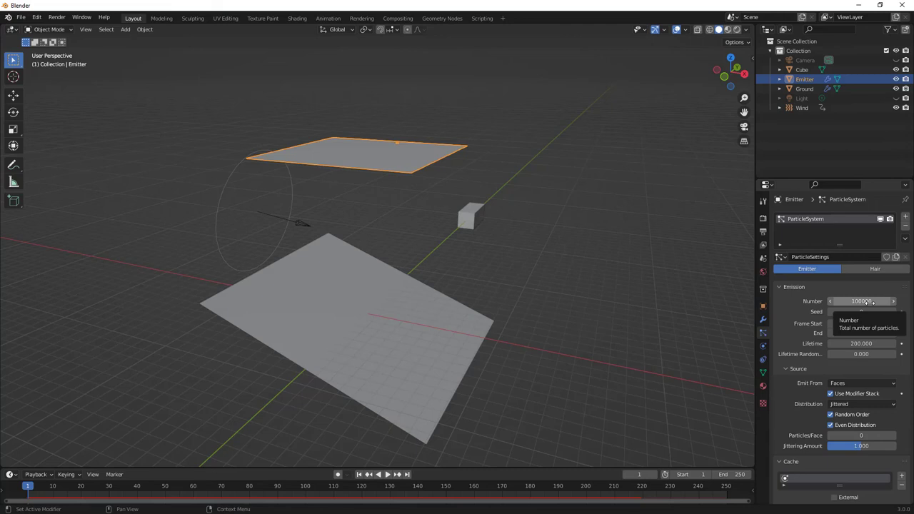
Step: Reset the particle cache with a cancelled emitter move, then bake all 250 frames
scroll(809, 376, "down", 4)
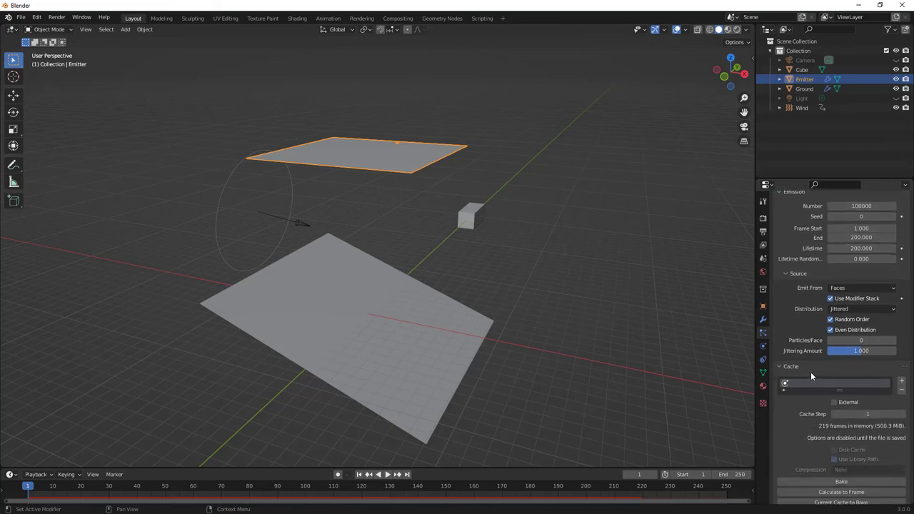
scroll(821, 415, "down", 1)
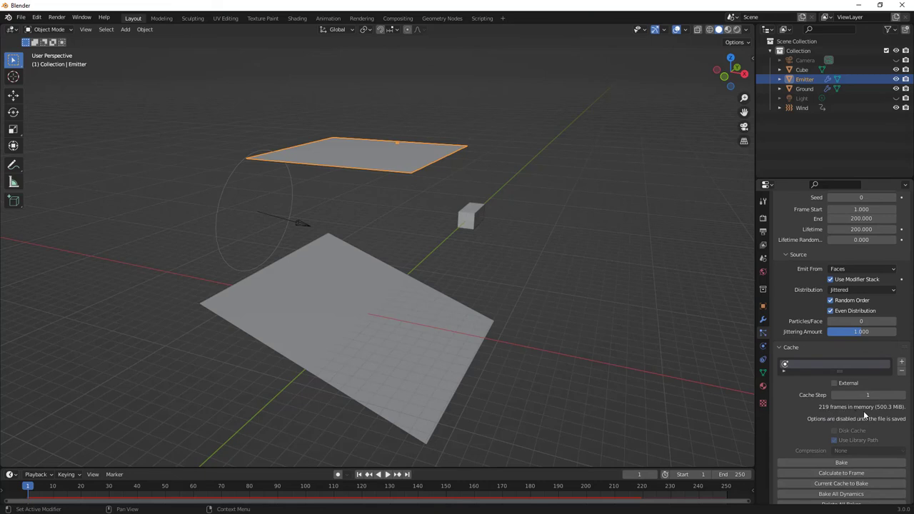
scroll(850, 416, "down", 1)
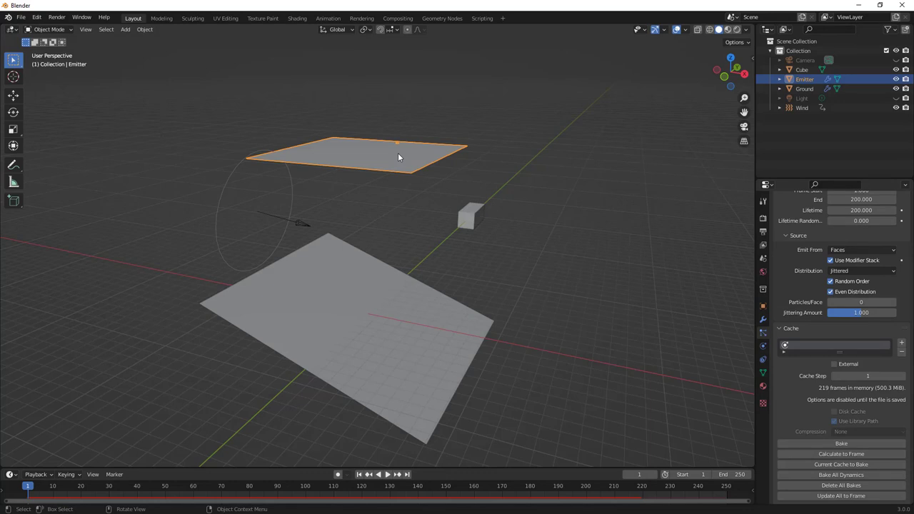
key("g")
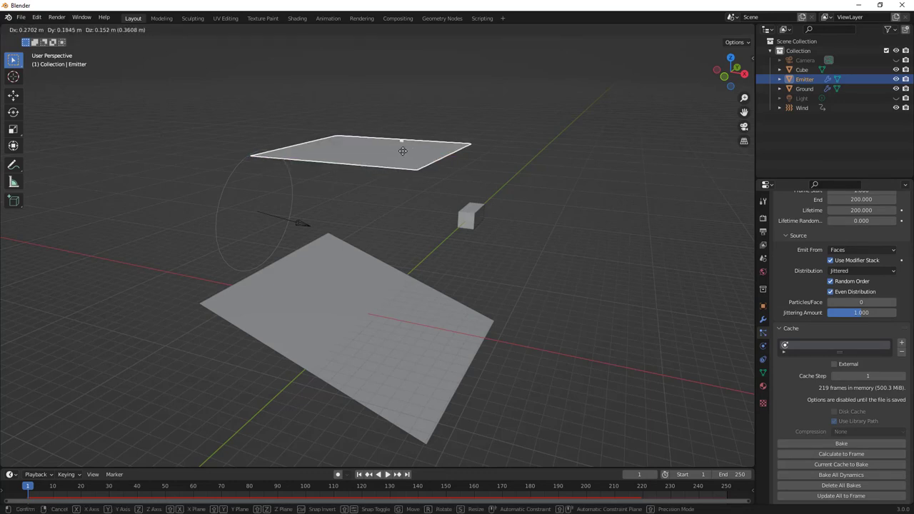
right_click(402, 155)
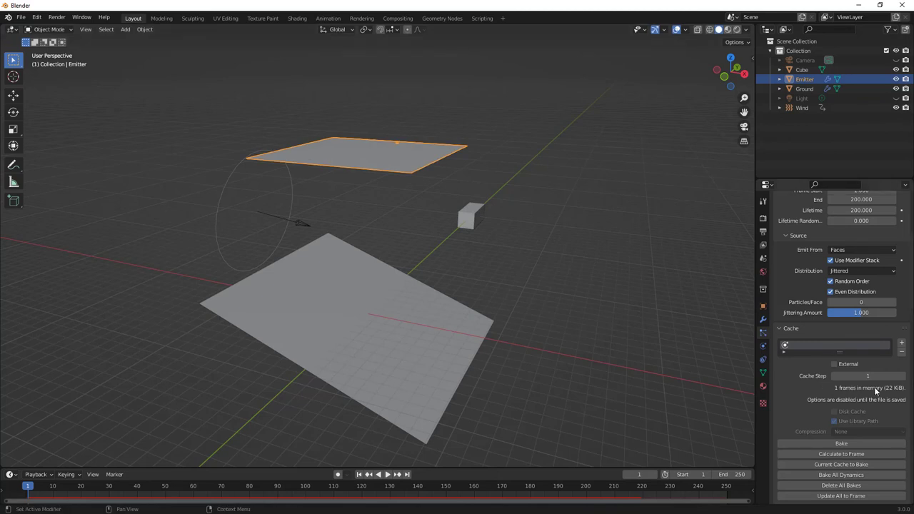
scroll(827, 386, "down", 1)
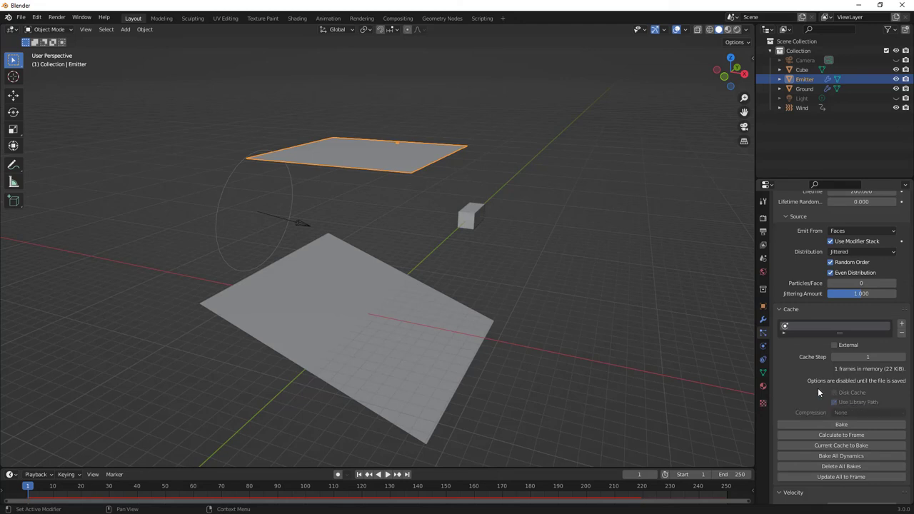
scroll(831, 391, "down", 1)
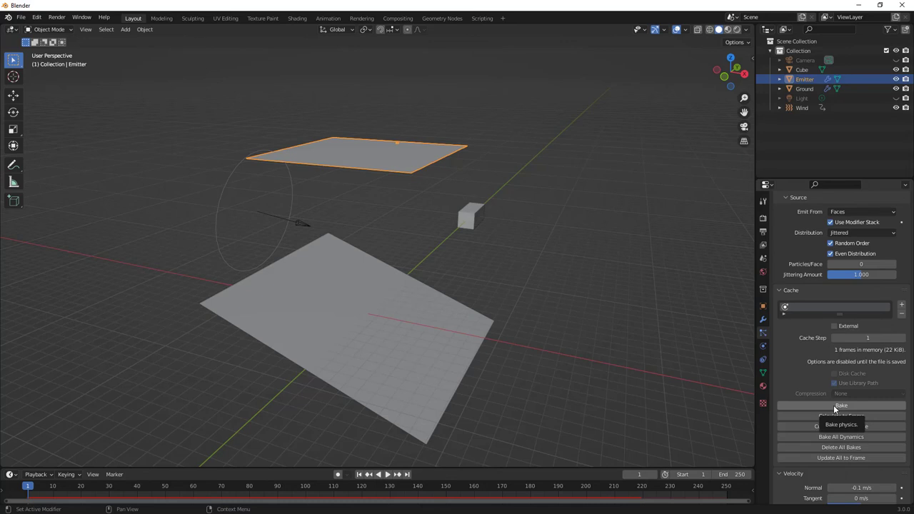
left_click(839, 405)
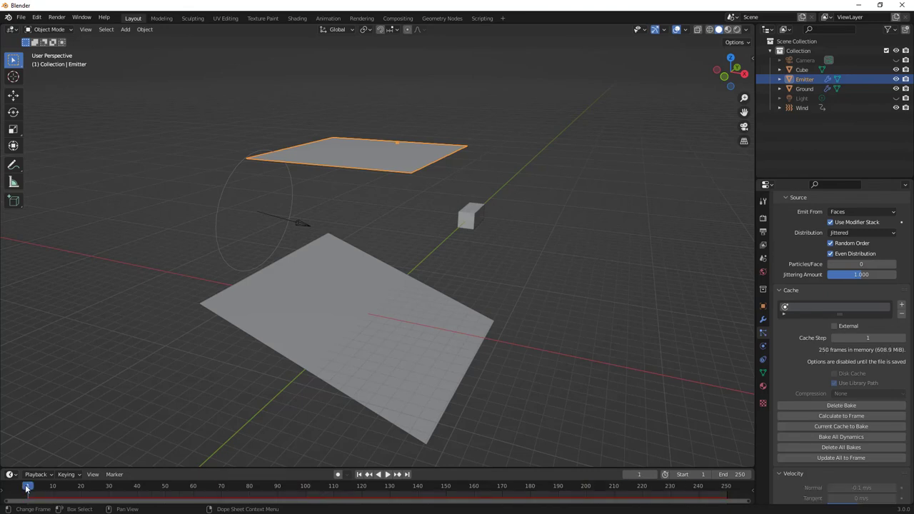
Step: Play and scrub the baked 100000-particle fall between frames 88 and 247
key("space")
left_click_drag(49, 488, 553, 500)
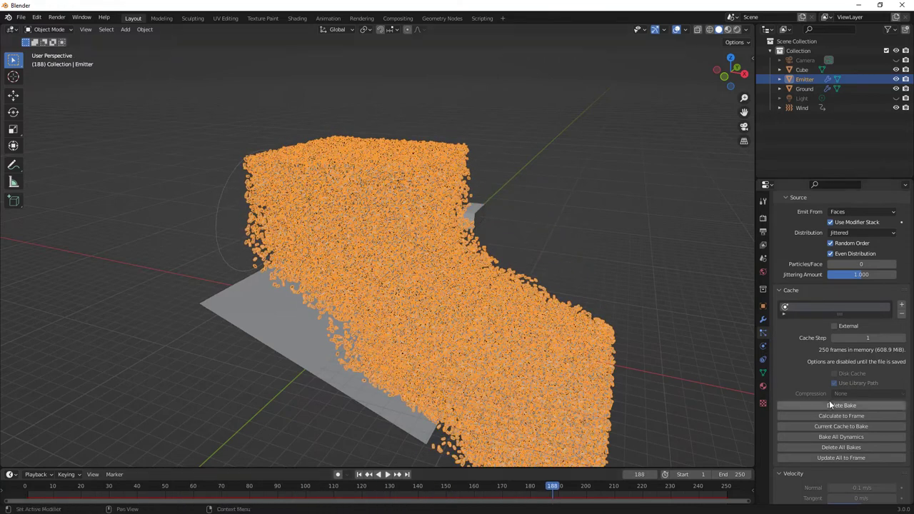
scroll(831, 404, "up", 5)
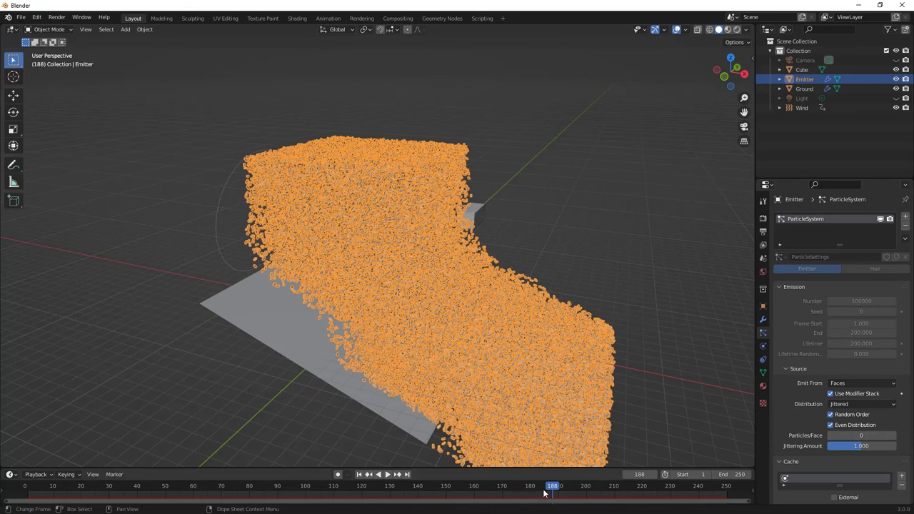
key("space")
left_click_drag(634, 492, 324, 497)
left_click_drag(323, 498, 350, 469)
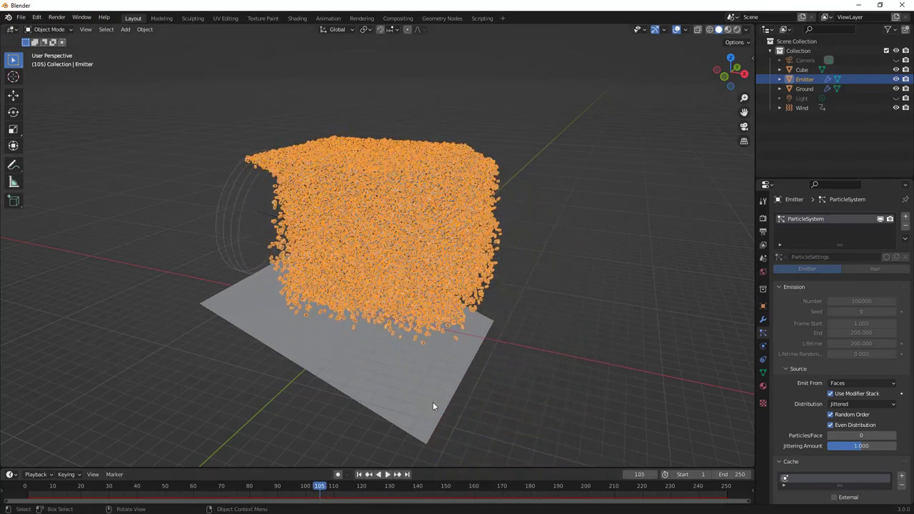
Step: Scale the Ground plane up and play the simulation over it to frame 180
left_click(433, 406)
key("s")
left_click(486, 427)
key("space")
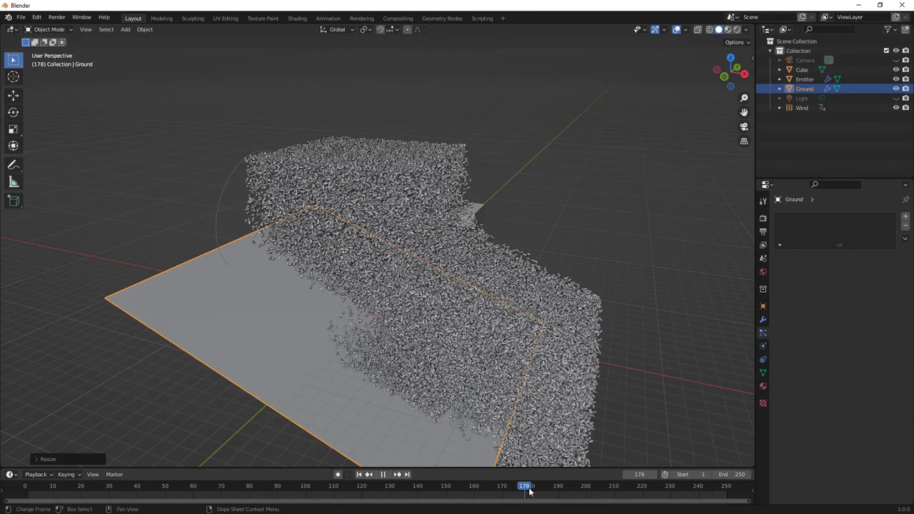
key("space")
Step: Orbit around the particle cloud, reselect the Emitter, and return to frame 1
middle_click_drag(531, 430, 485, 381)
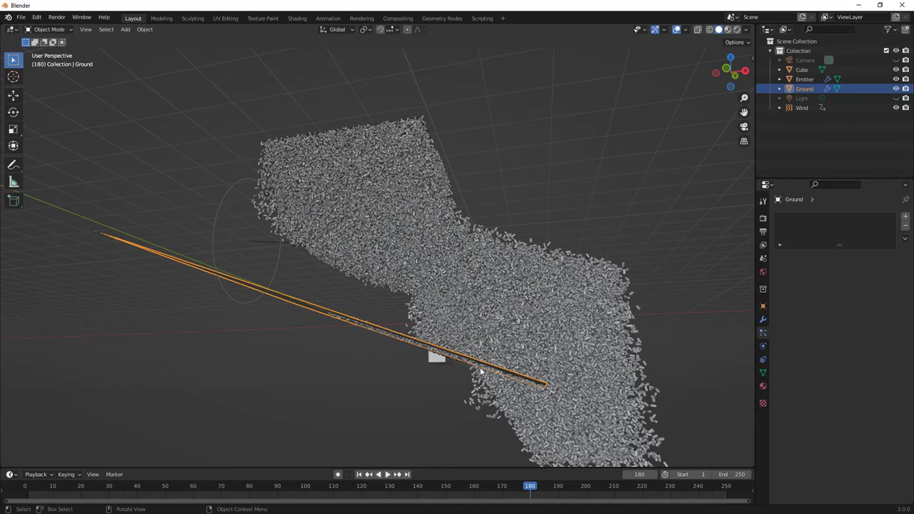
middle_click_drag(480, 372, 471, 386)
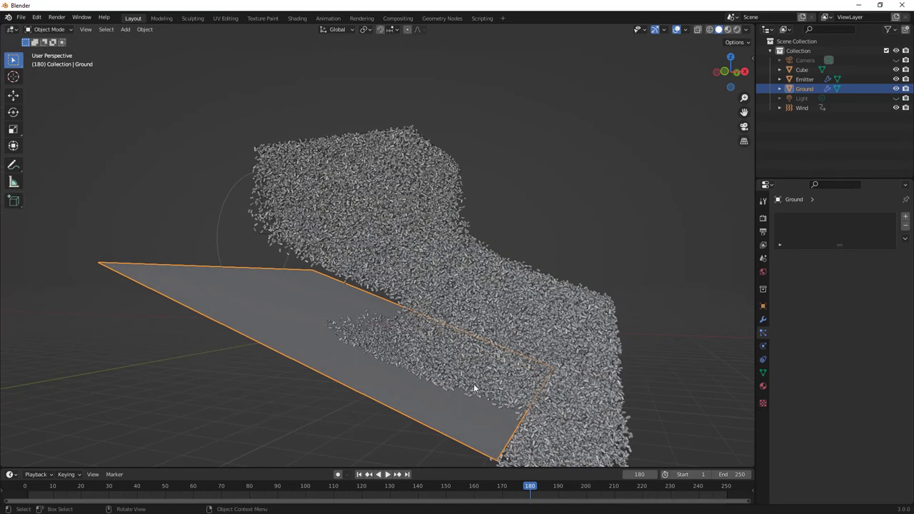
left_click(427, 346)
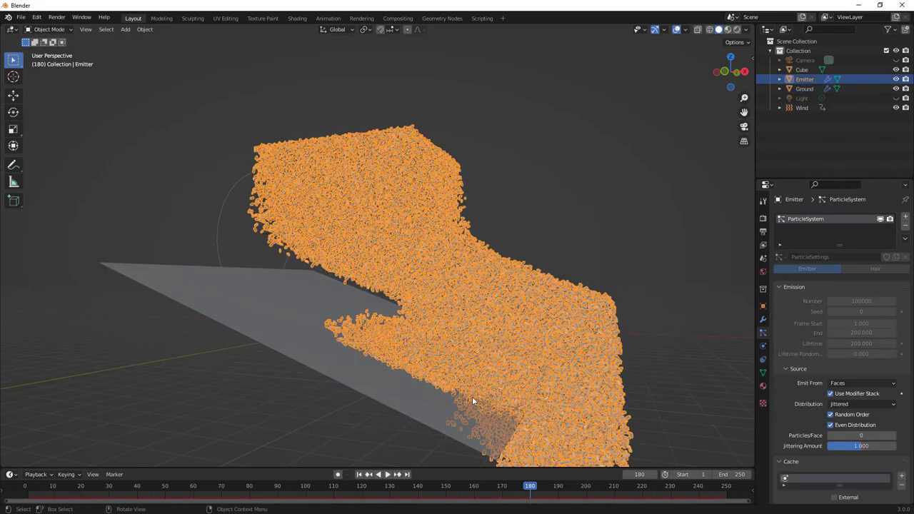
middle_click_drag(484, 394, 463, 367)
scroll(468, 366, "down", 4)
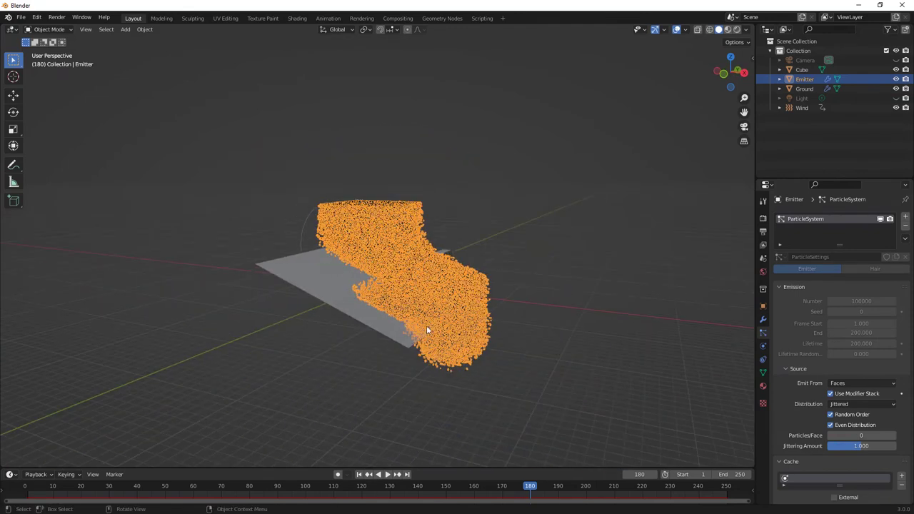
left_click(359, 474)
scroll(816, 388, "down", 4)
scroll(816, 389, "down", 3)
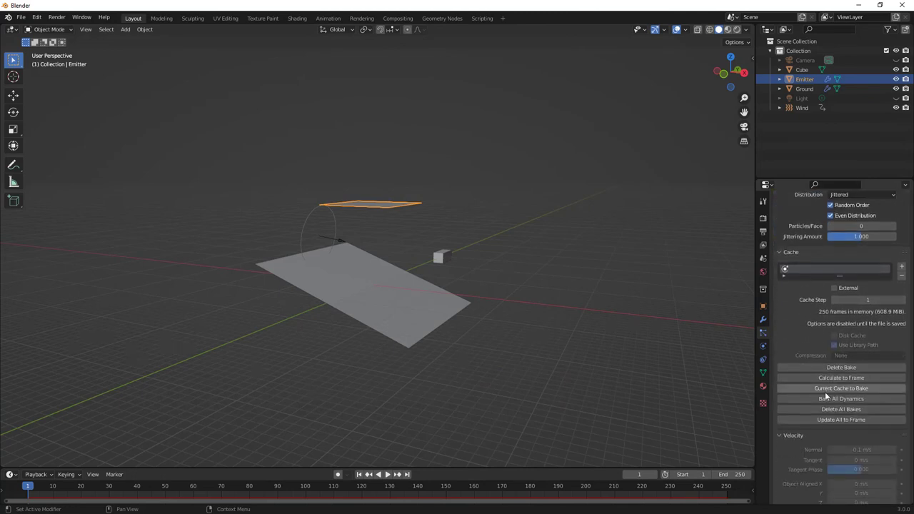
Step: Delete the old bake, lower the Emitter plane slightly, and bake again
left_click(852, 367)
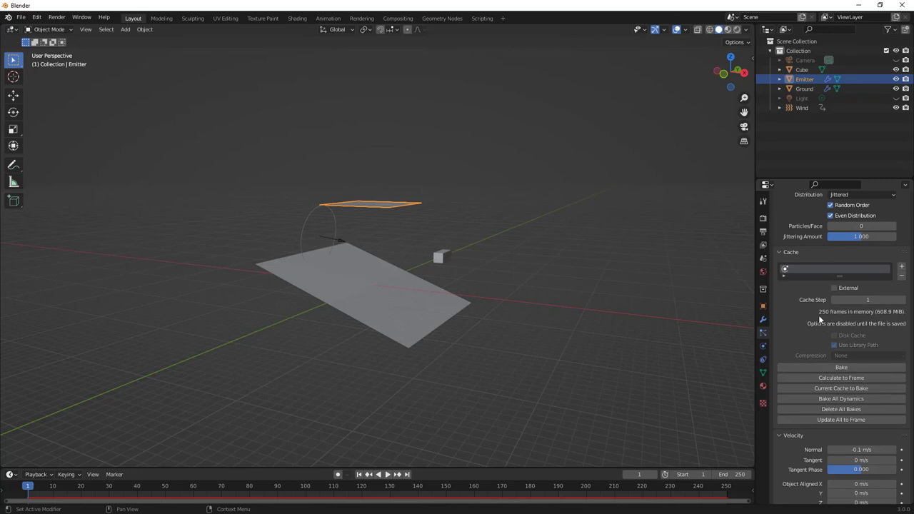
key("g")
left_click(431, 219)
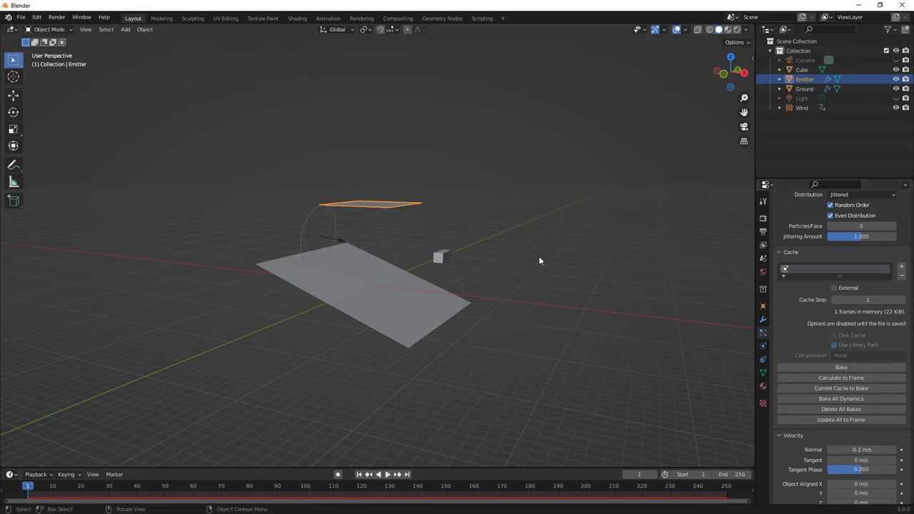
left_click(851, 368)
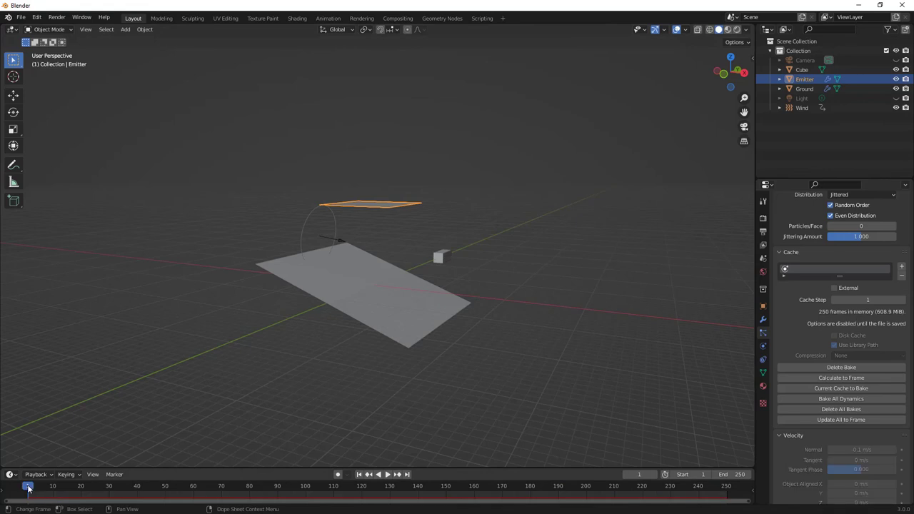
Step: Scrub and play the new bake between frames 150 and 211 with the emitter deselected
left_click_drag(29, 487, 606, 488)
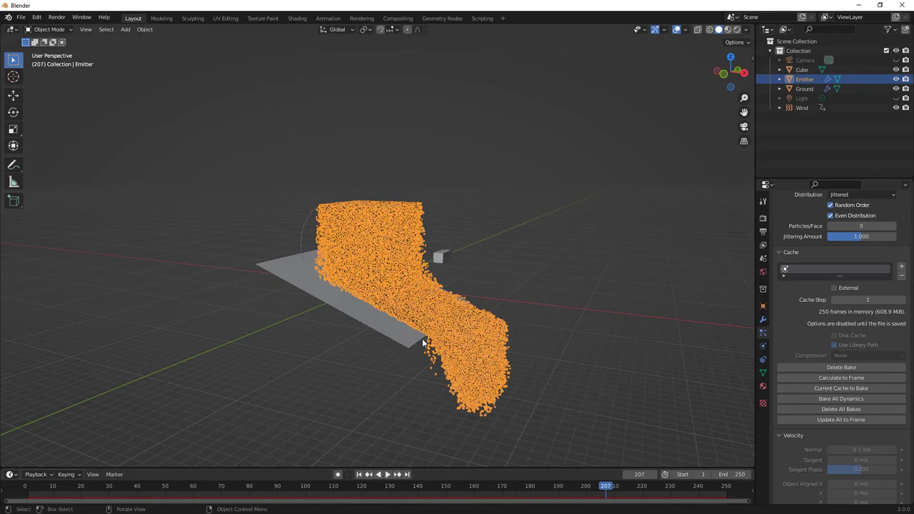
key("space")
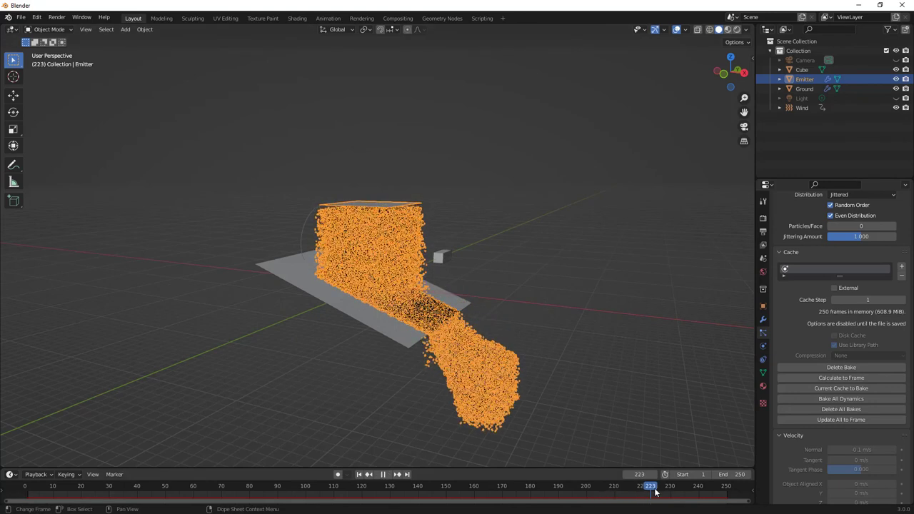
left_click_drag(686, 492, 444, 491)
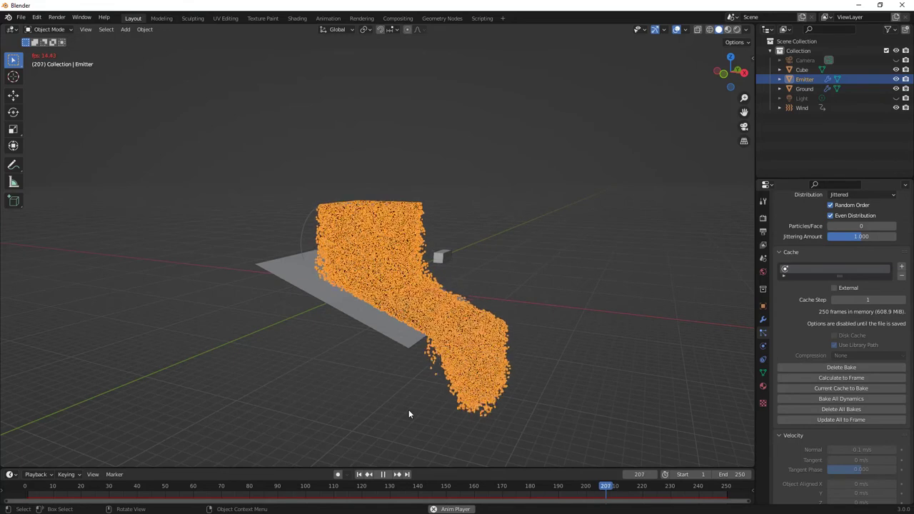
left_click(397, 386)
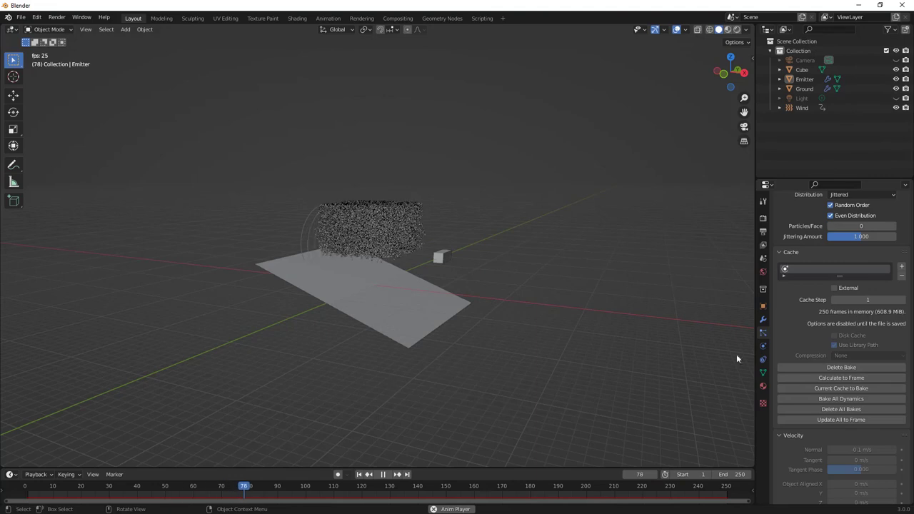
scroll(885, 330, "up", 6)
scroll(882, 328, "up", 2)
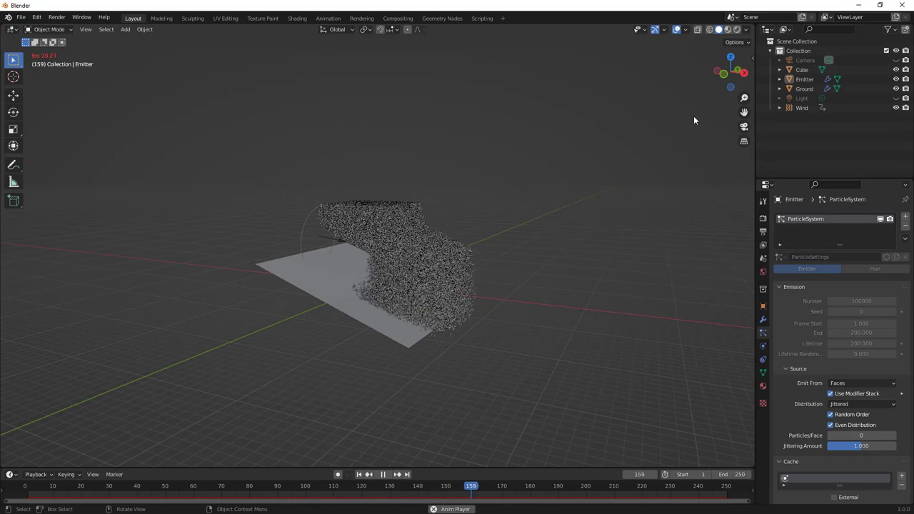
Step: Inspect the cubes up close in front view at frame 229, then orbit back to perspective
left_click(724, 75)
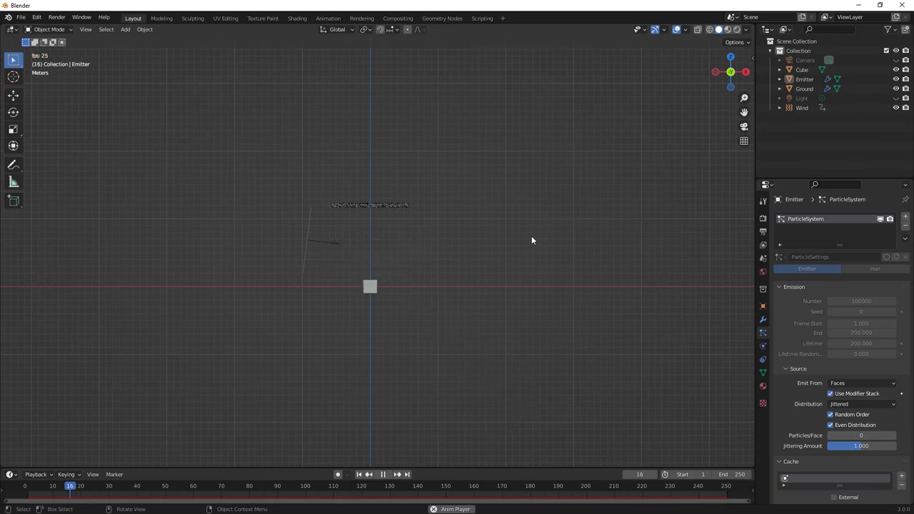
scroll(374, 237, "up", 5)
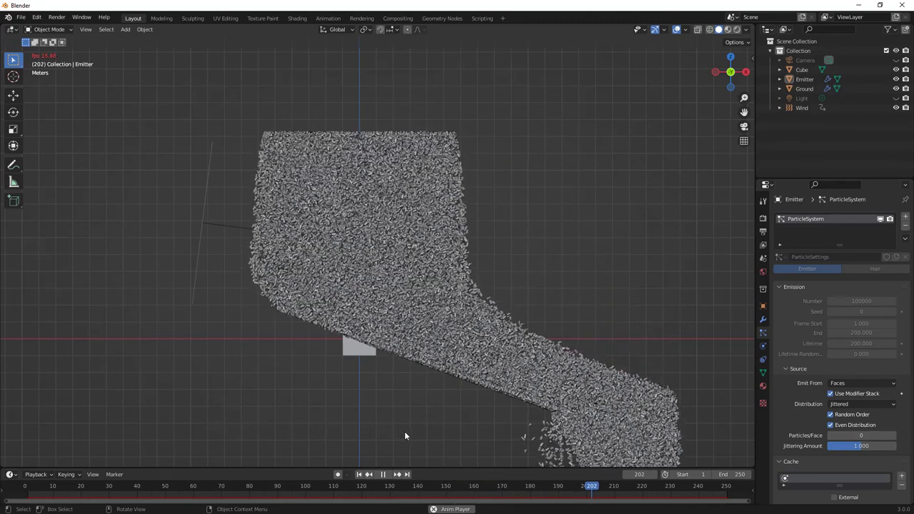
key("space")
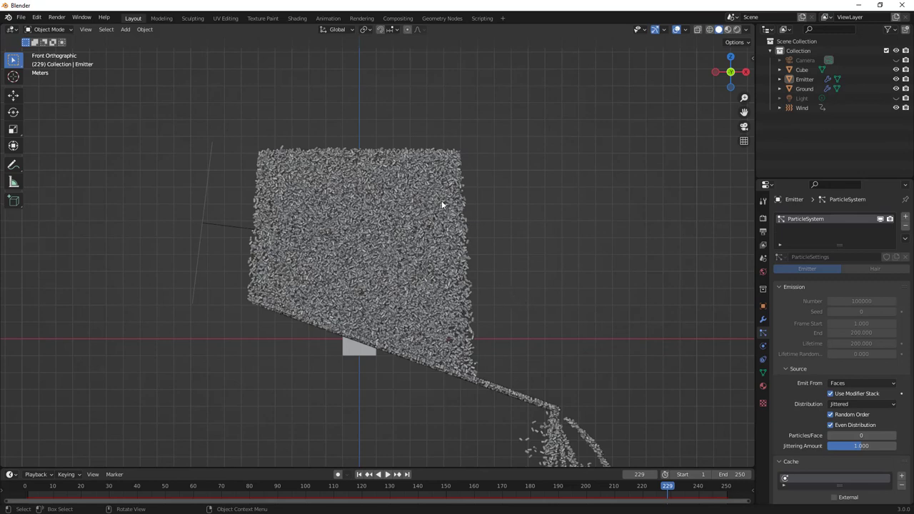
scroll(423, 220, "up", 8)
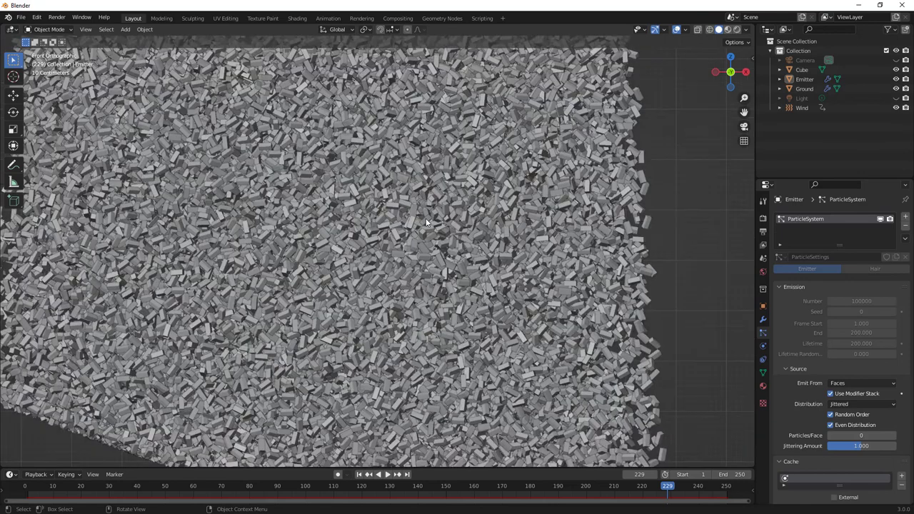
scroll(432, 221, "down", 8)
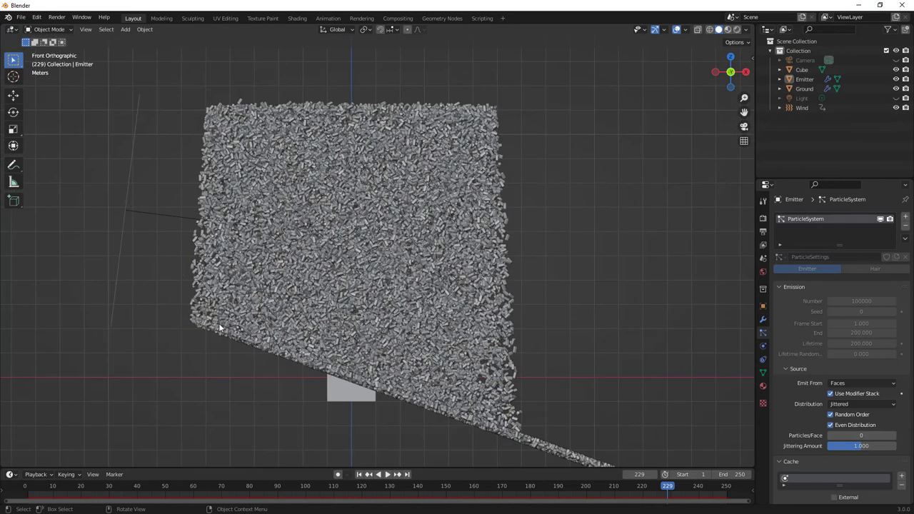
middle_click_drag(270, 314, 384, 342)
scroll(384, 340, "down", 1)
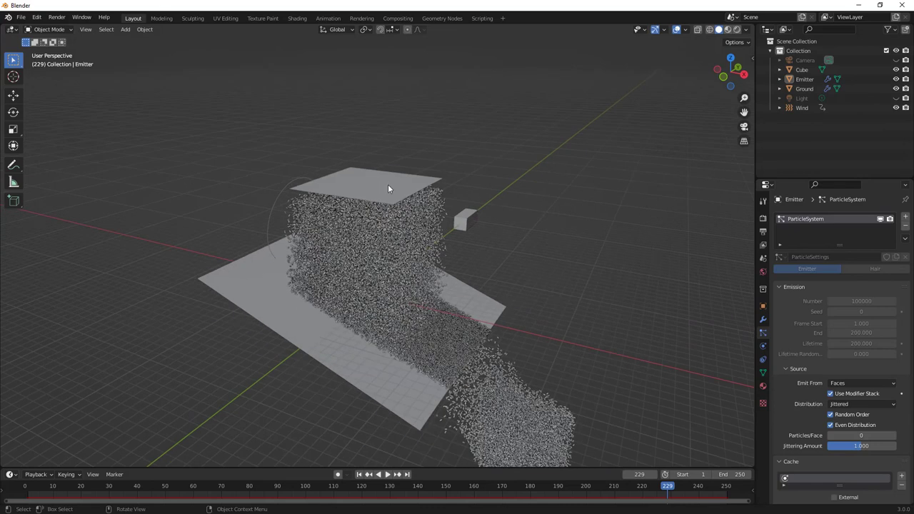
Step: Select the Cube, reselect the Emitter through its particles, and replay the baked simulation
left_click(464, 219)
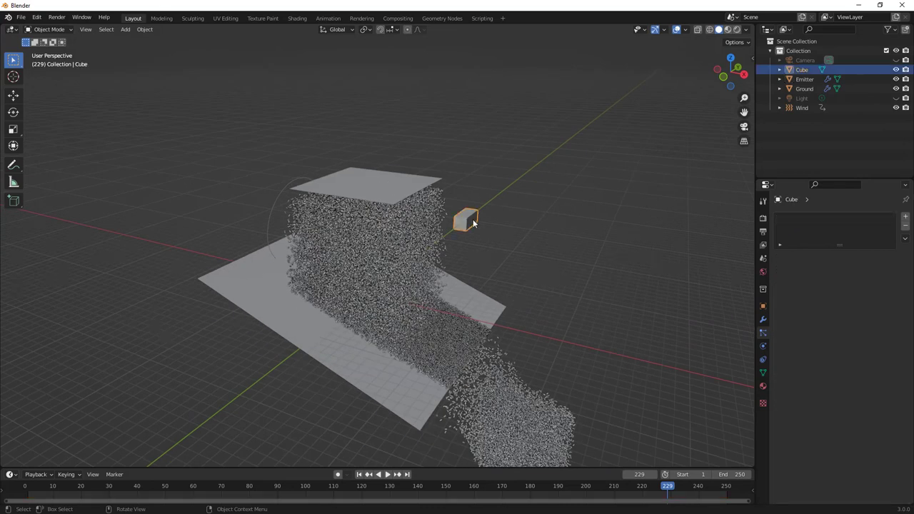
scroll(405, 249, "up", 3)
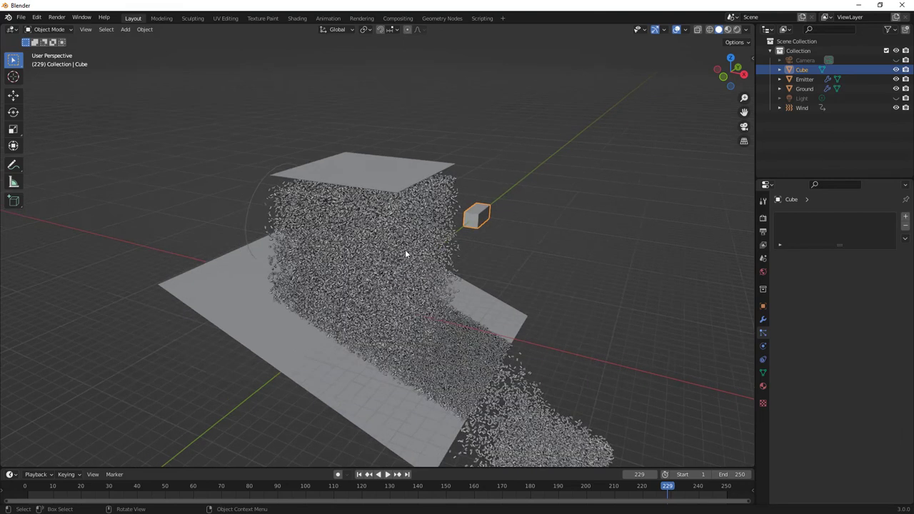
left_click(406, 248)
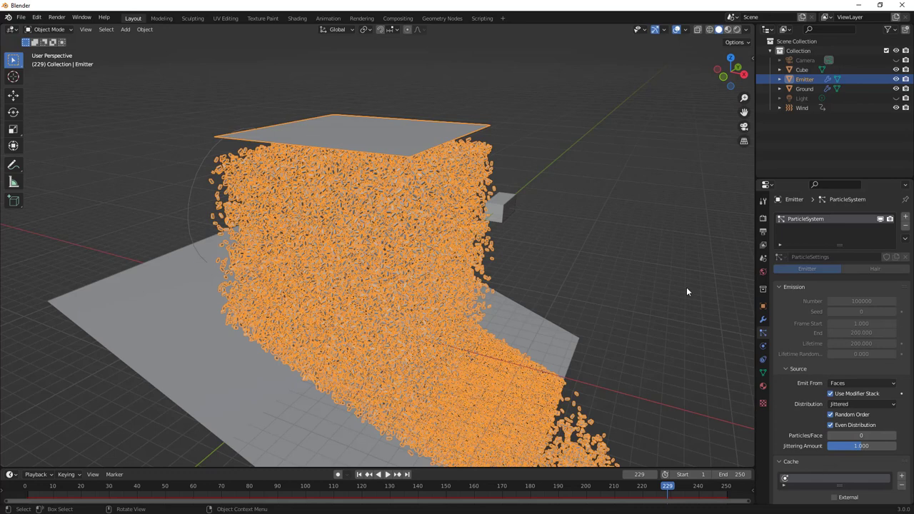
left_click(387, 475)
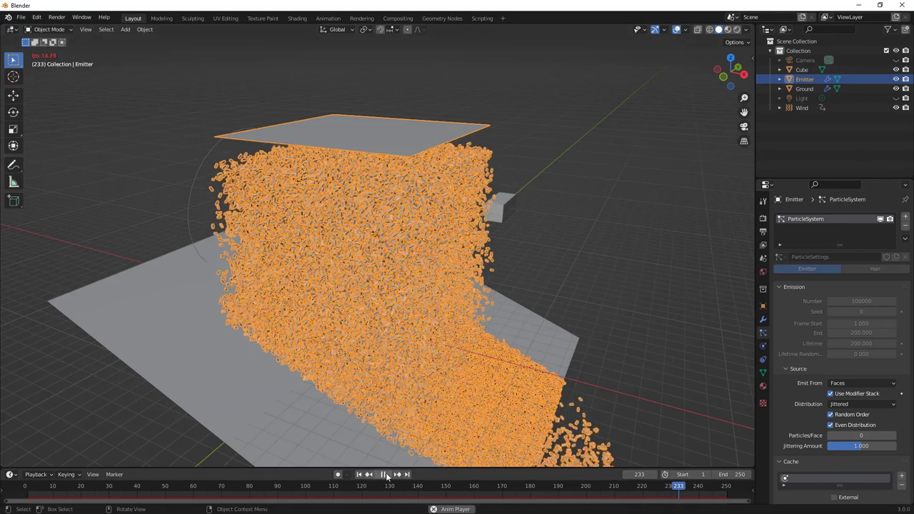